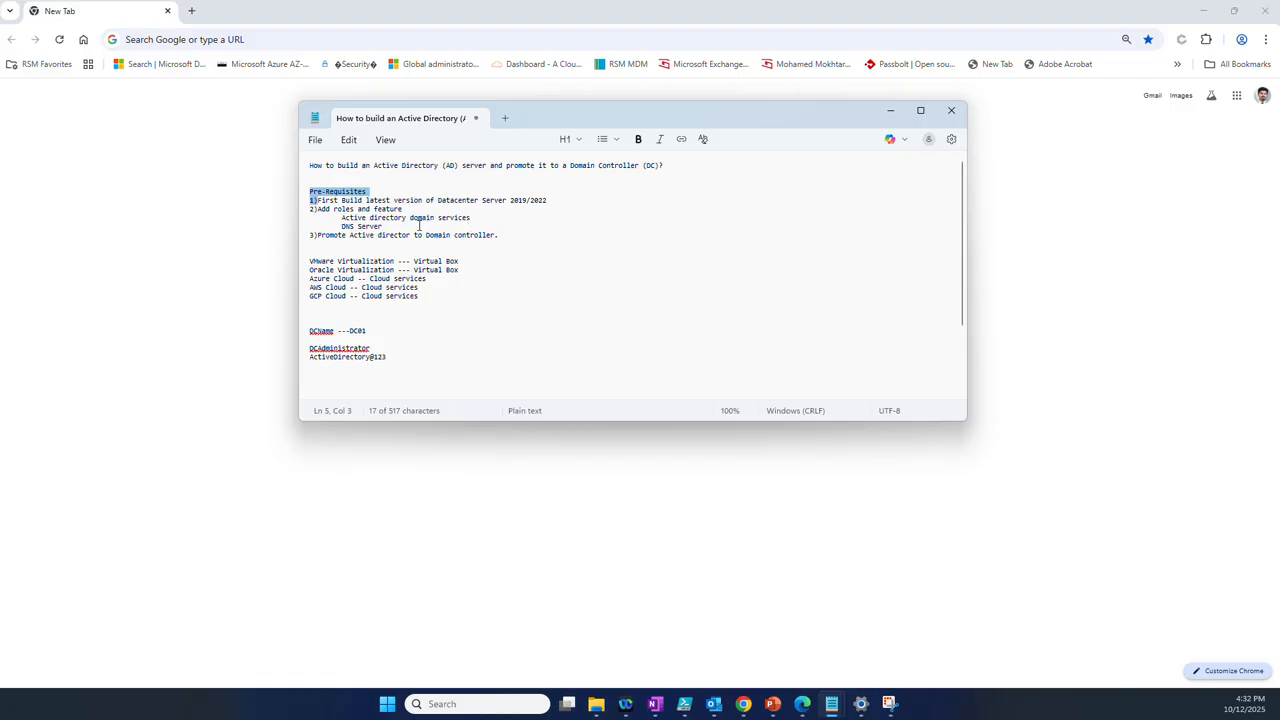
# Review the notes on prerequisites, virtualization options and the planned DC name and administrator account
pyautogui.moveTo(413, 226); pyautogui.dragTo(300, 208)
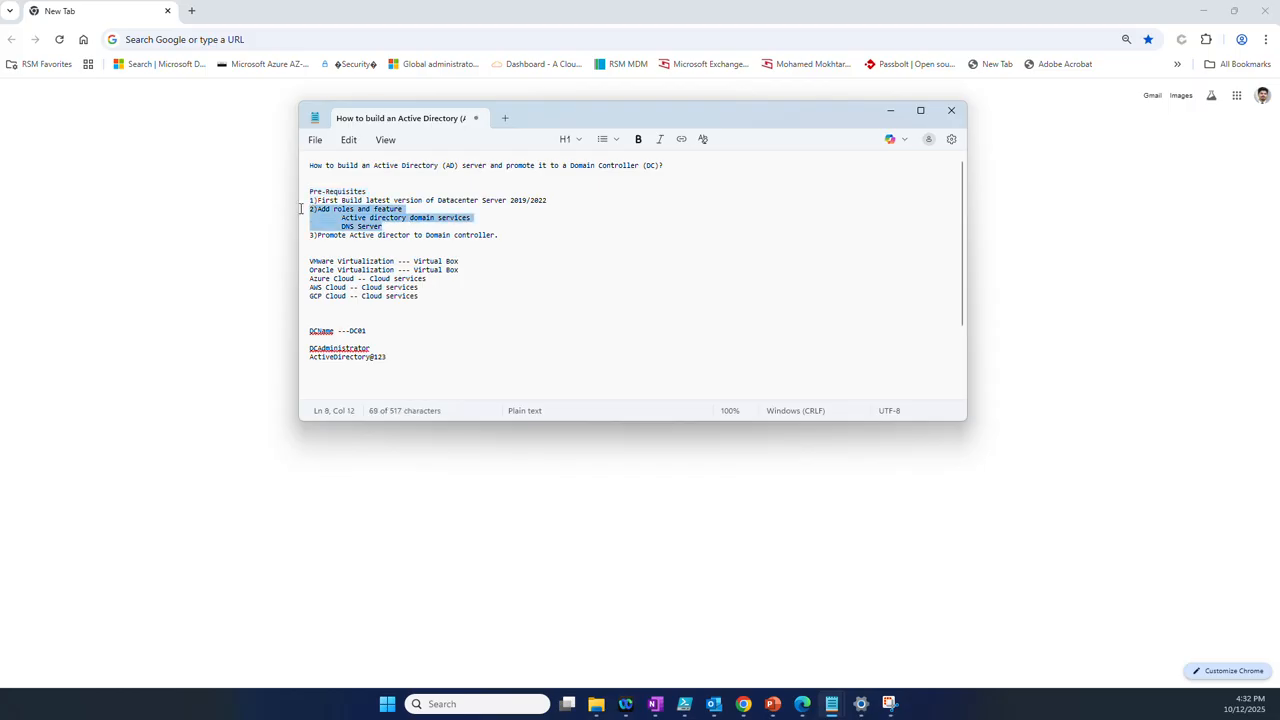
pyautogui.click(514, 235)
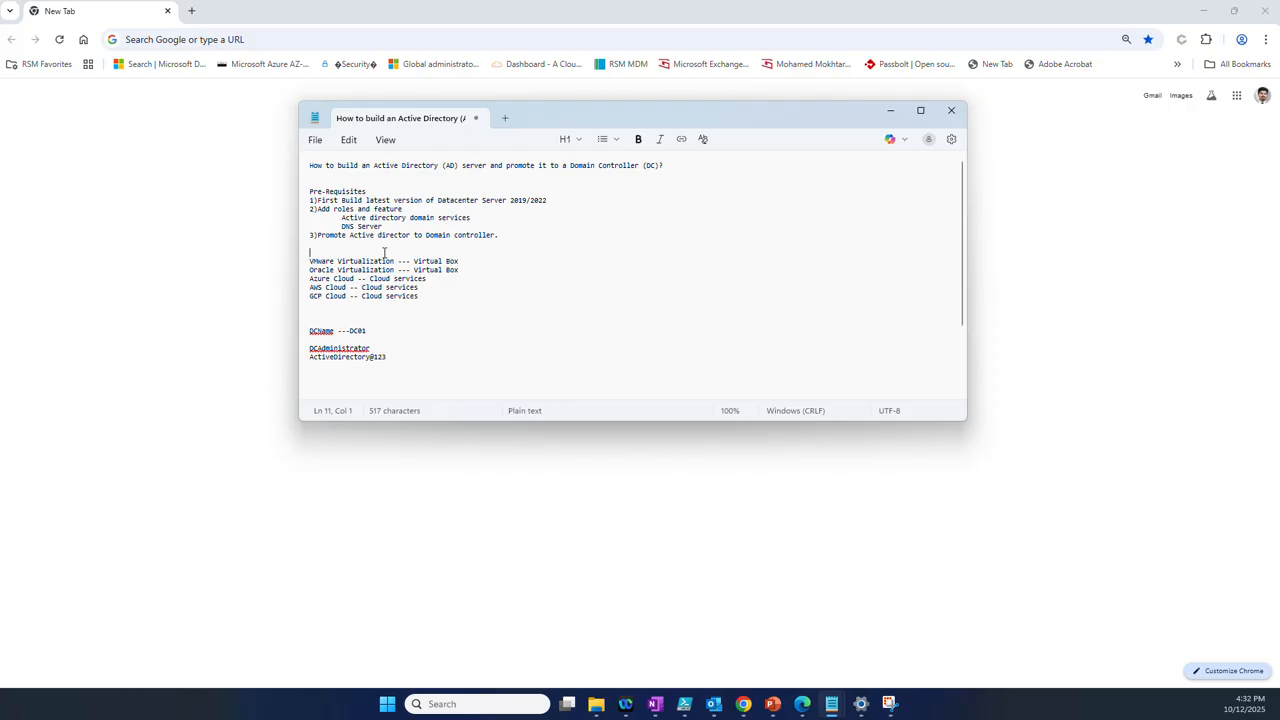
pyautogui.moveTo(396, 260); pyautogui.dragTo(305, 264)
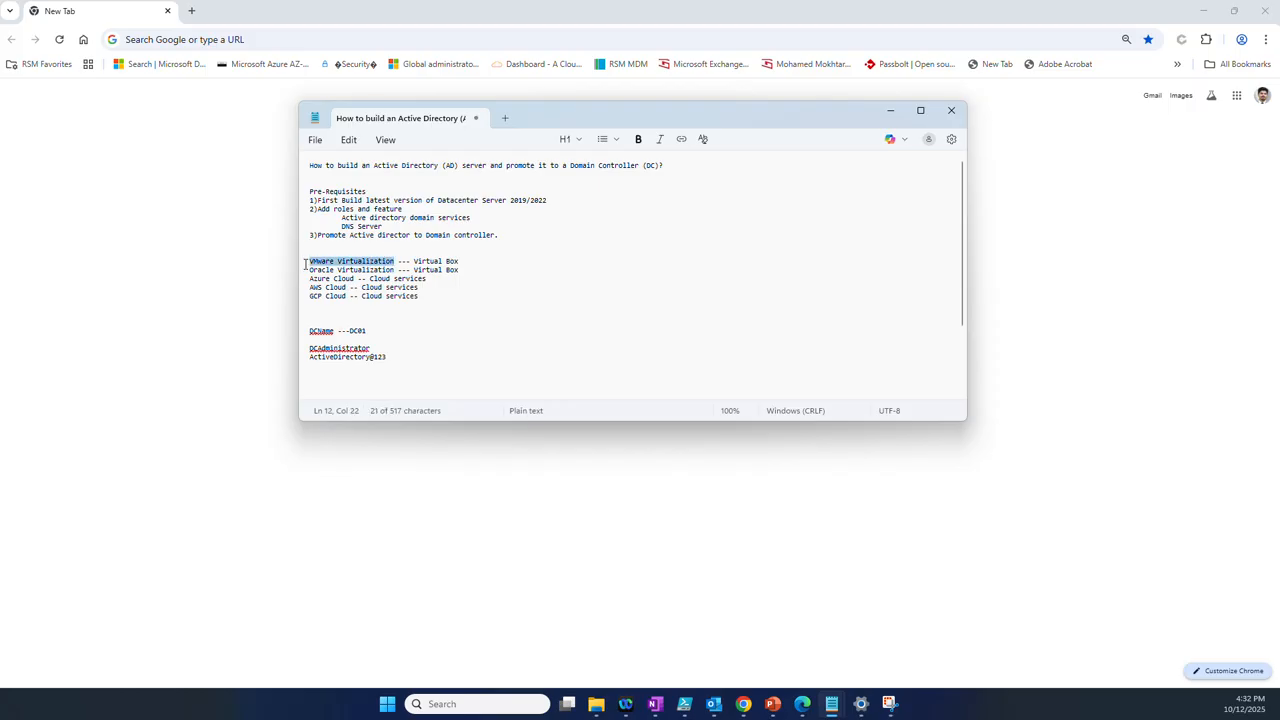
pyautogui.moveTo(395, 269); pyautogui.dragTo(311, 276)
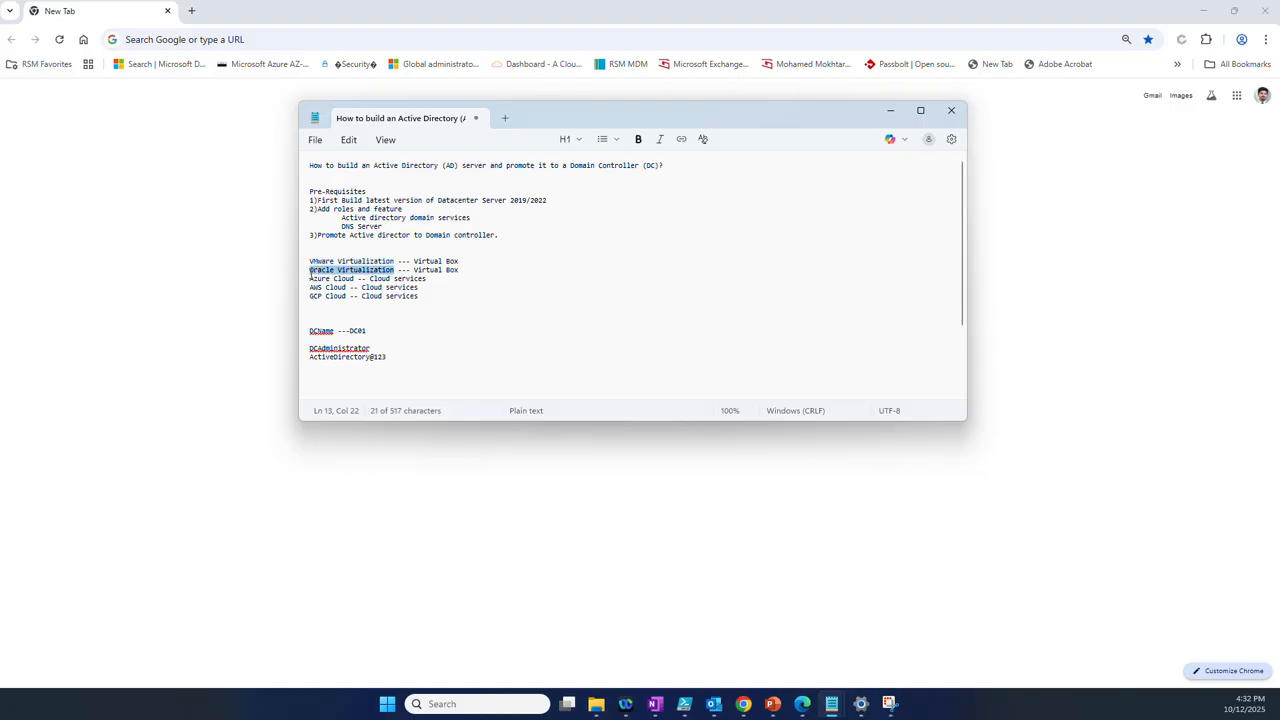
pyautogui.moveTo(470, 270); pyautogui.dragTo(310, 287)
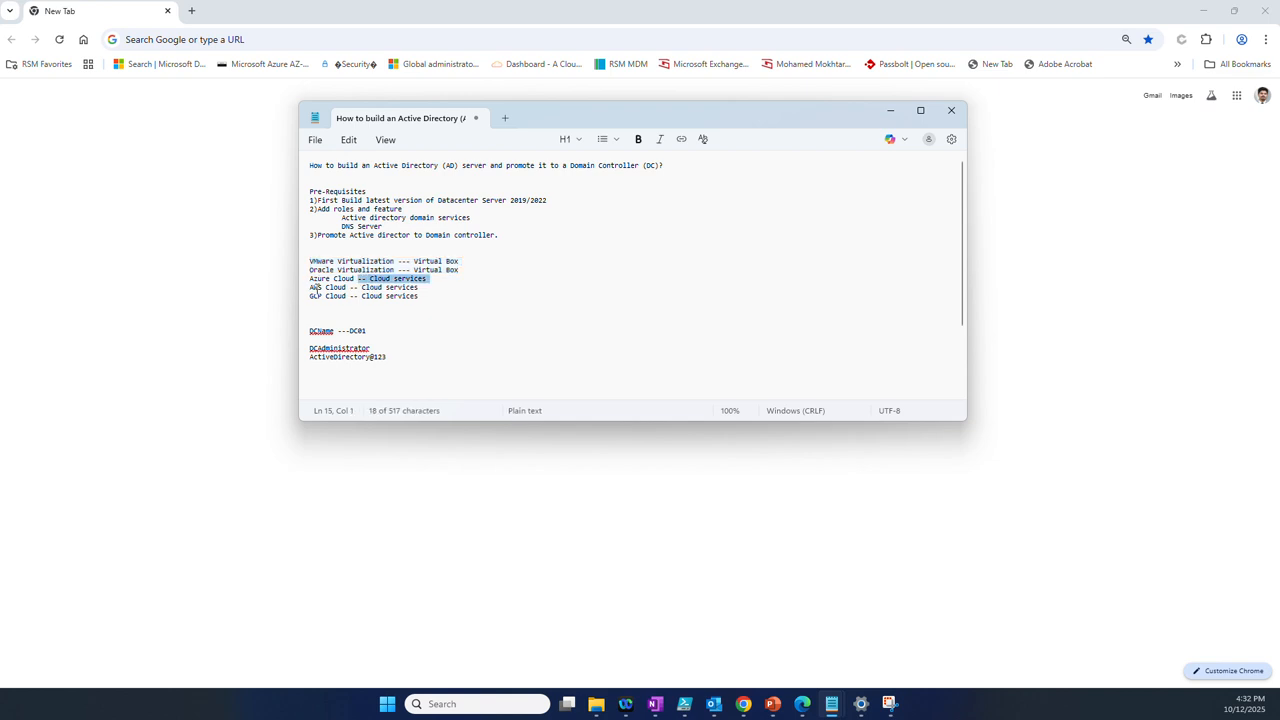
pyautogui.click(345, 298)
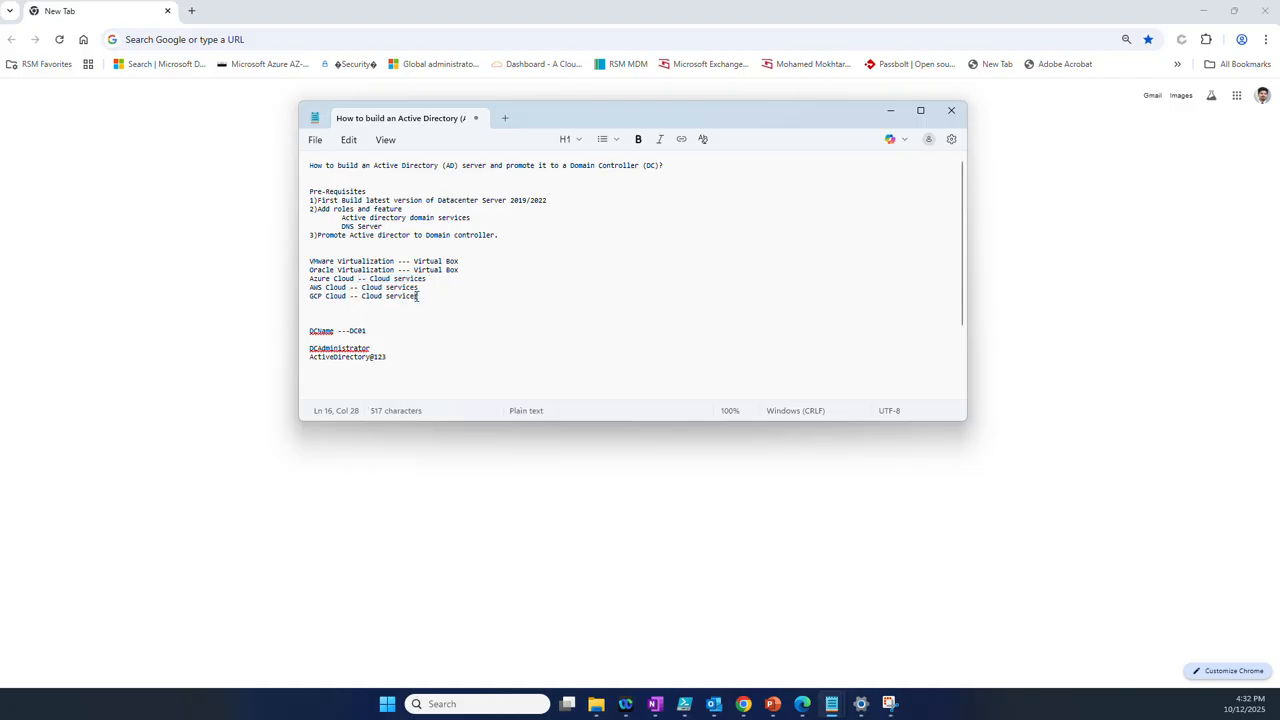
pyautogui.moveTo(418, 296); pyautogui.dragTo(310, 278)
pyautogui.click(453, 293)
# Switch to the browser and open the Azure portal from the address bar
pyautogui.click(163, 206)
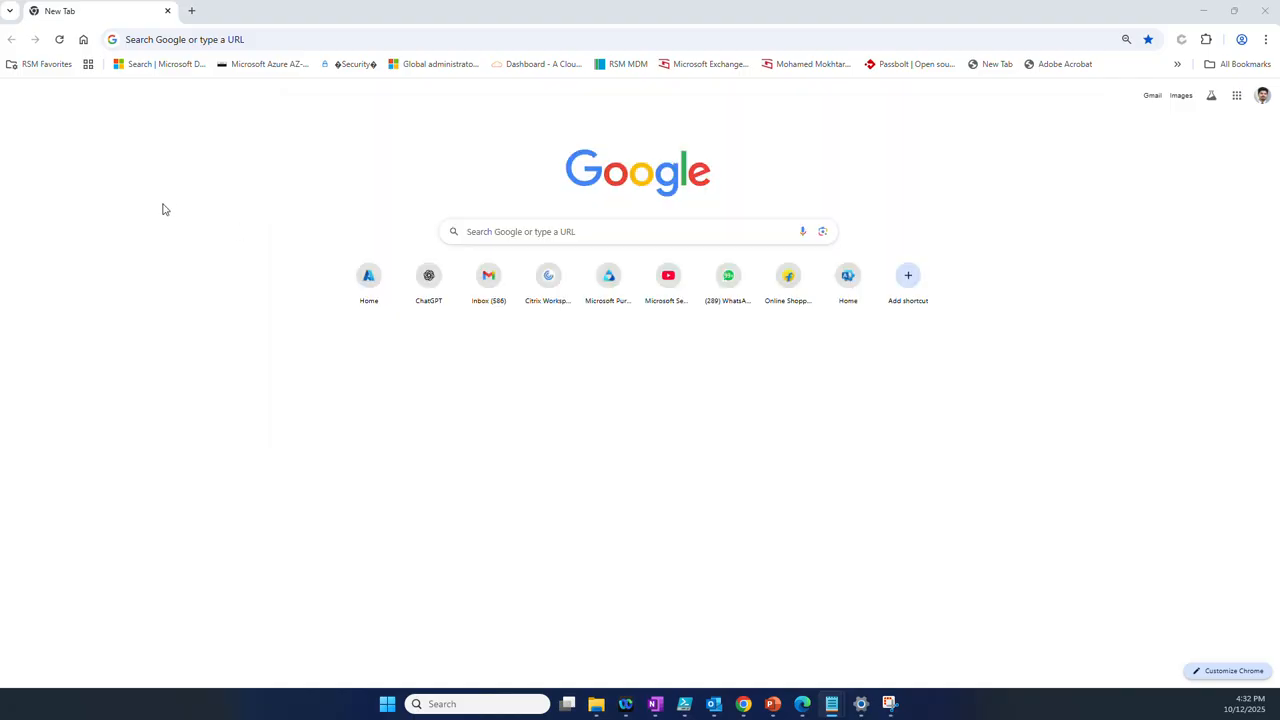
pyautogui.click(180, 40)
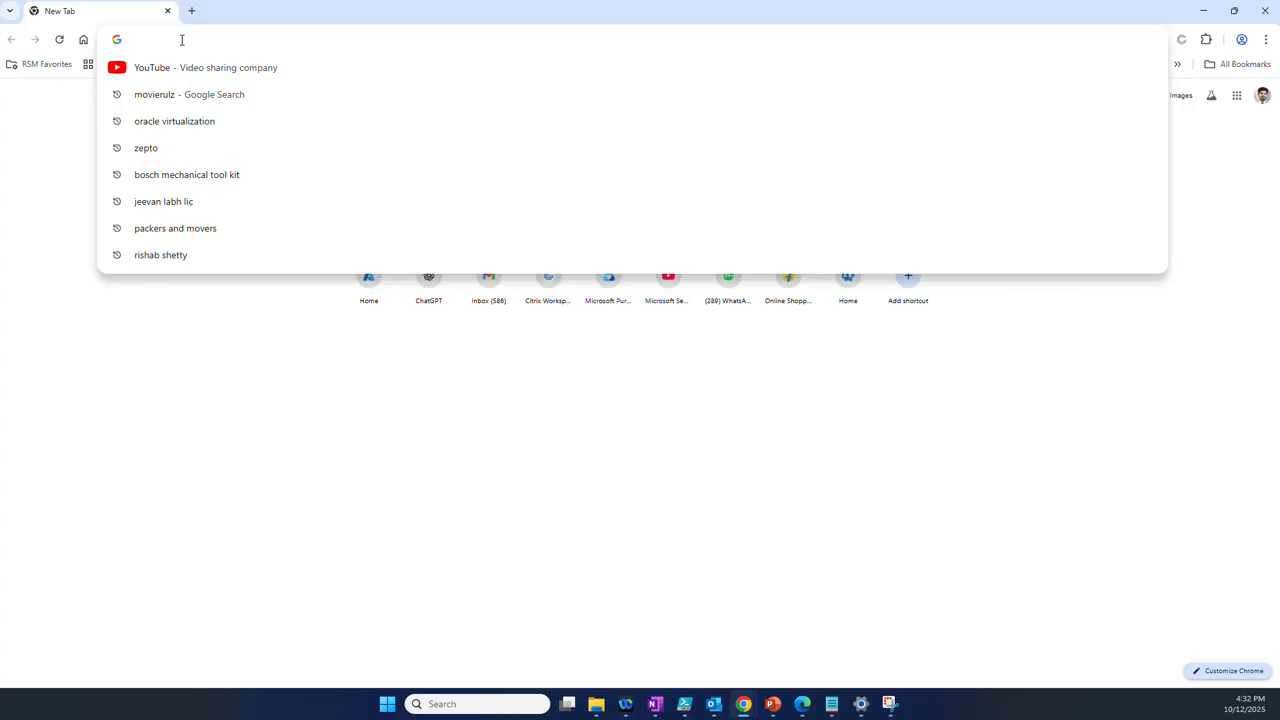
pyautogui.write('po')
pyautogui.press('Return')
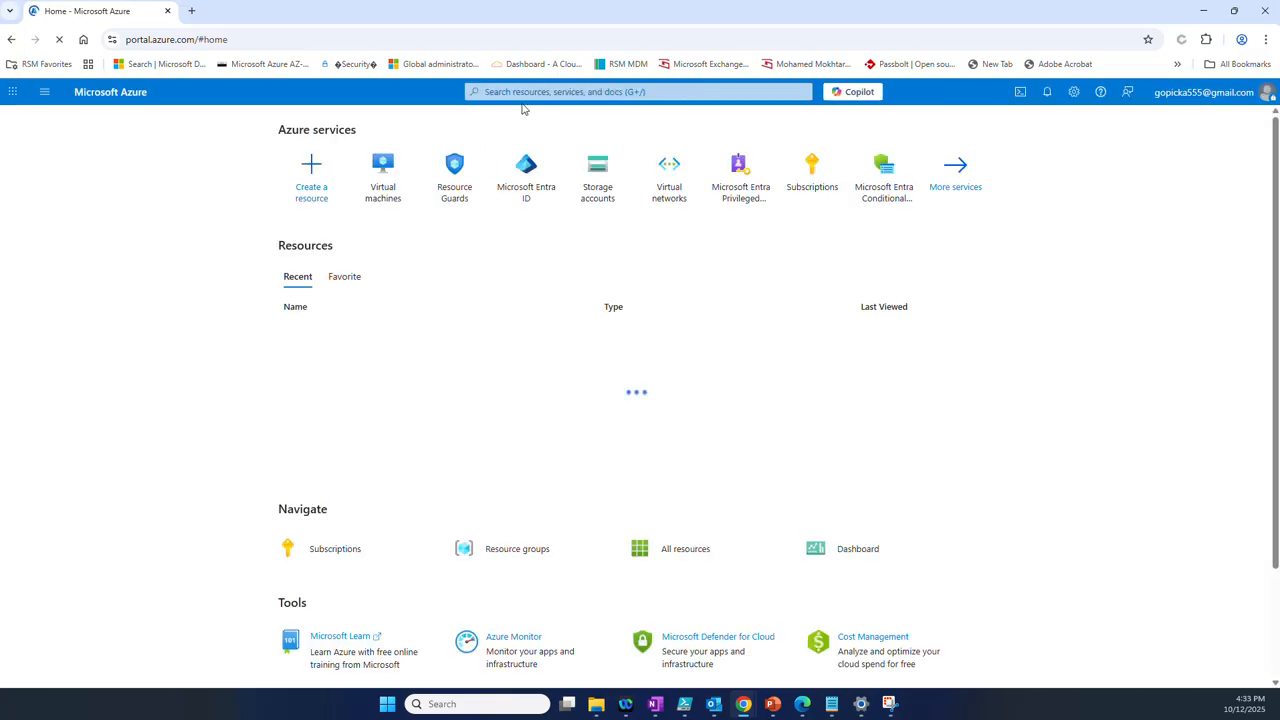
# Search the portal for Virtual machines and open that service
pyautogui.click(508, 92)
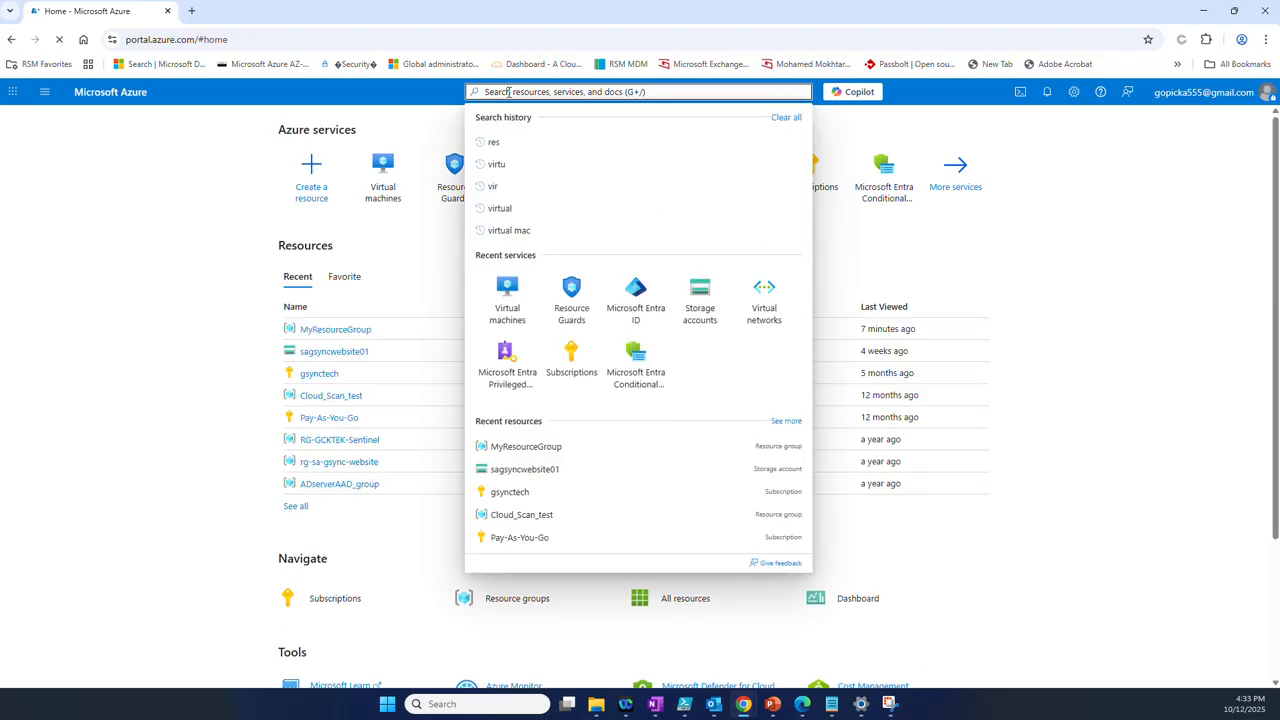
pyautogui.write('virtu')
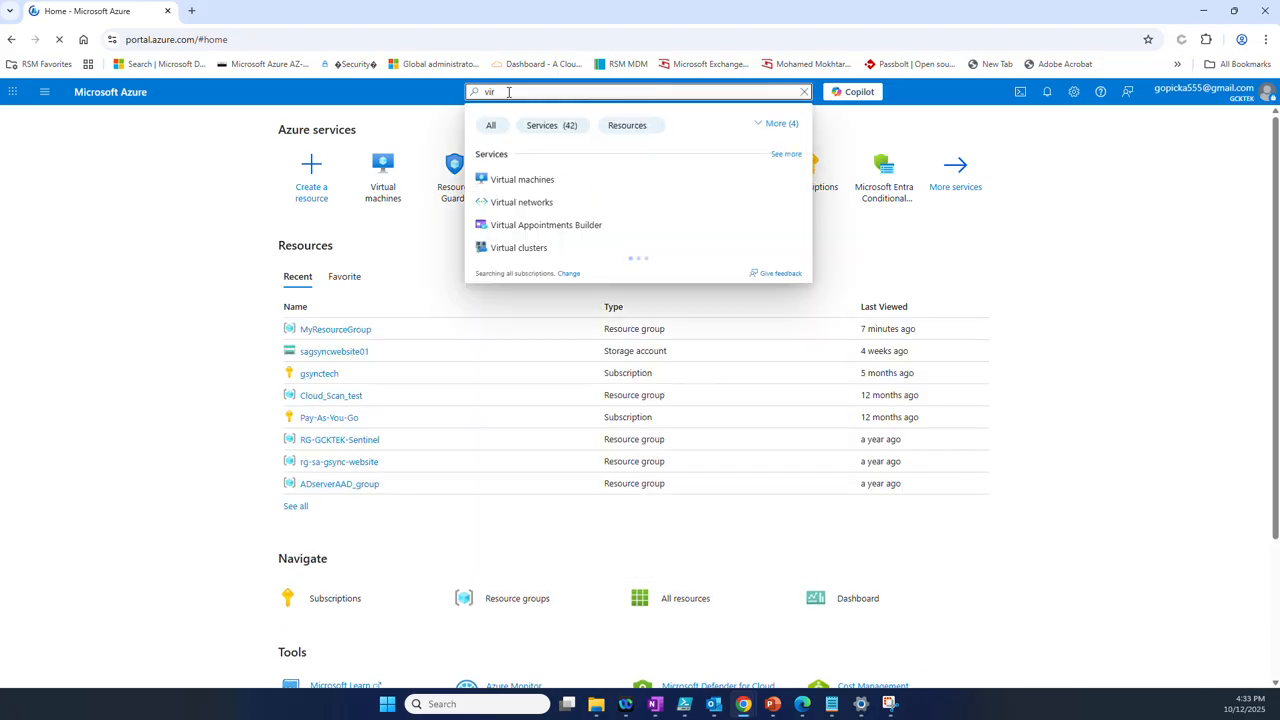
pyautogui.click(532, 178)
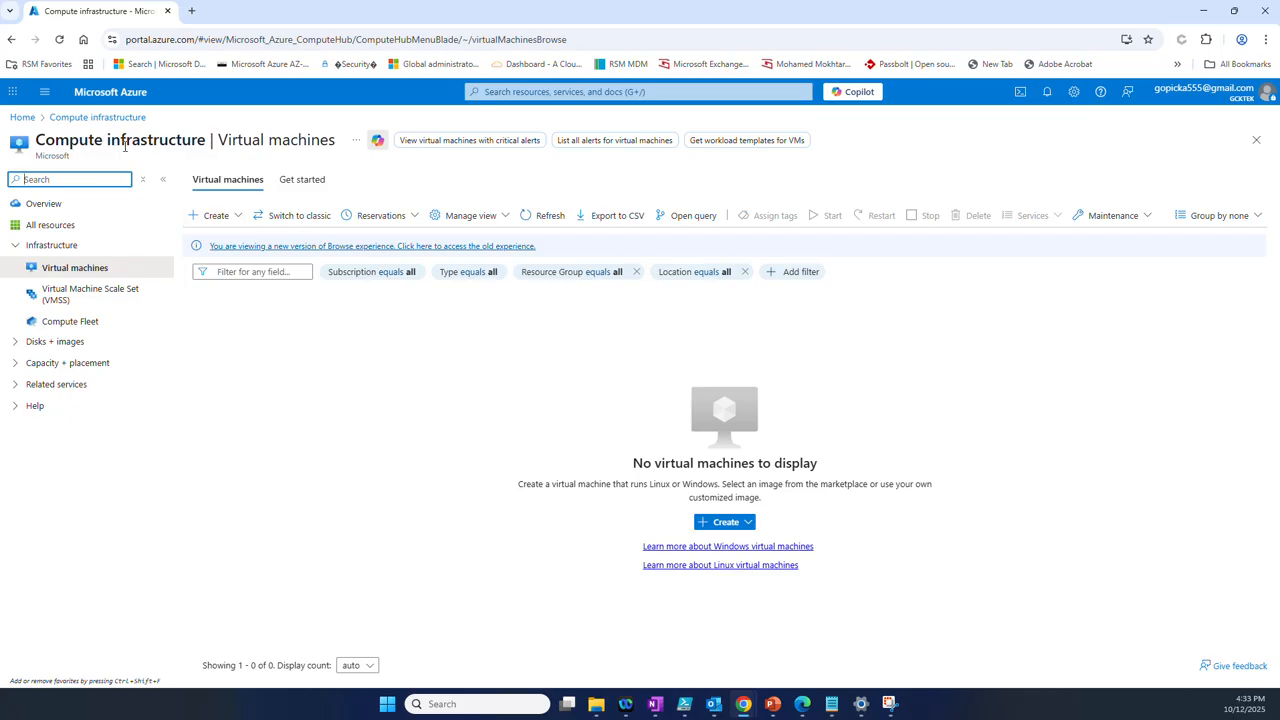
# Start creating a new virtual machine
pyautogui.click(228, 215)
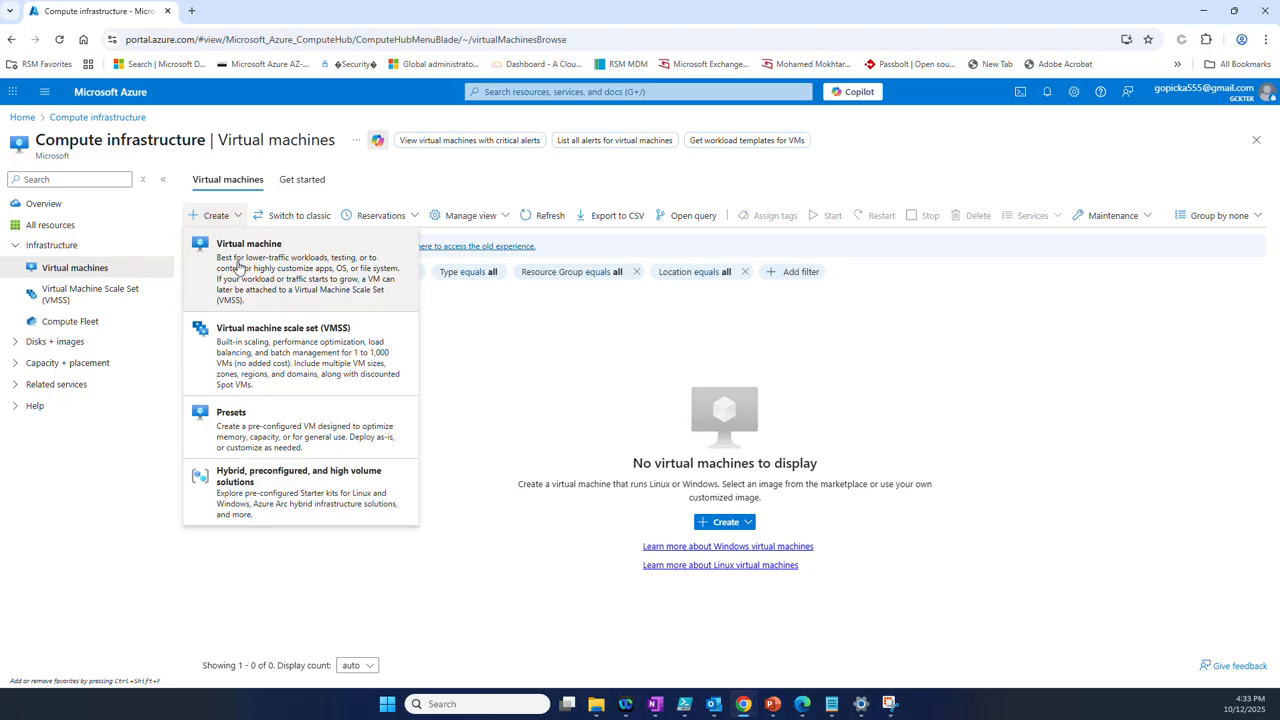
pyautogui.click(238, 265)
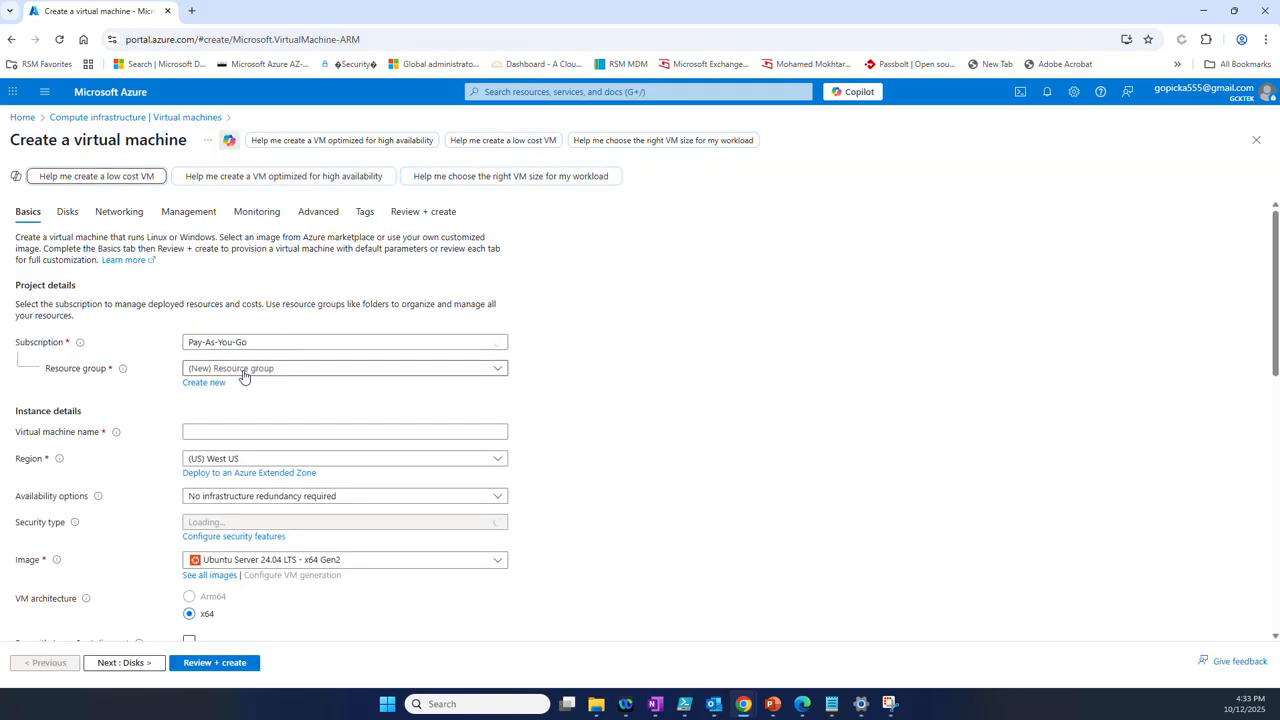
# Choose MyResourceGroup as the resource group and name the virtual machine DC01
pyautogui.click(243, 370)
pyautogui.click(245, 436)
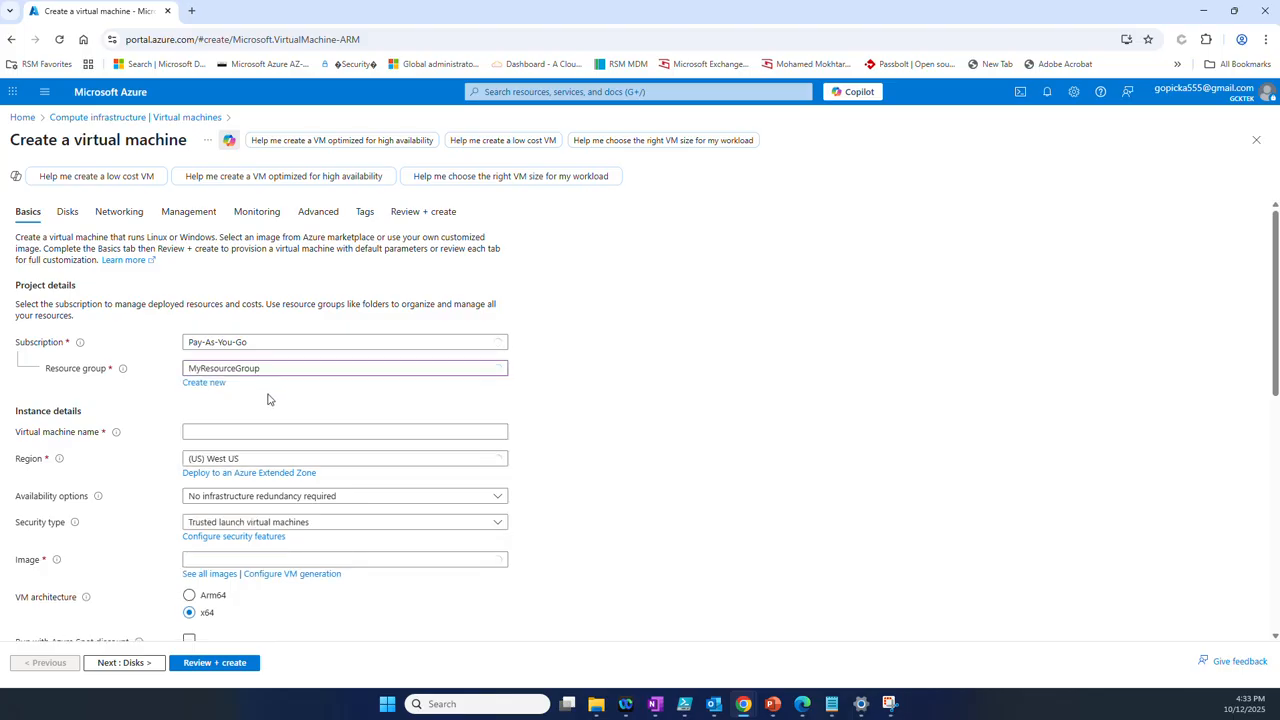
pyautogui.click(248, 432)
pyautogui.write('D')
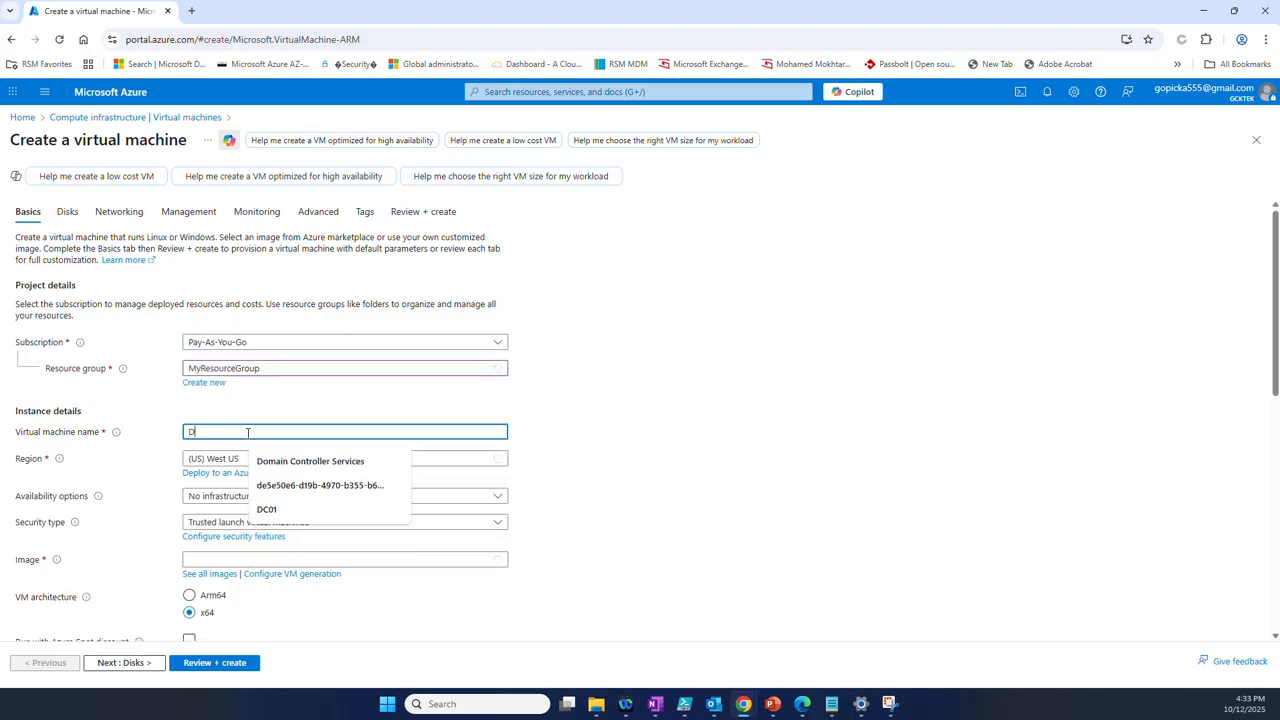
pyautogui.write('C01')
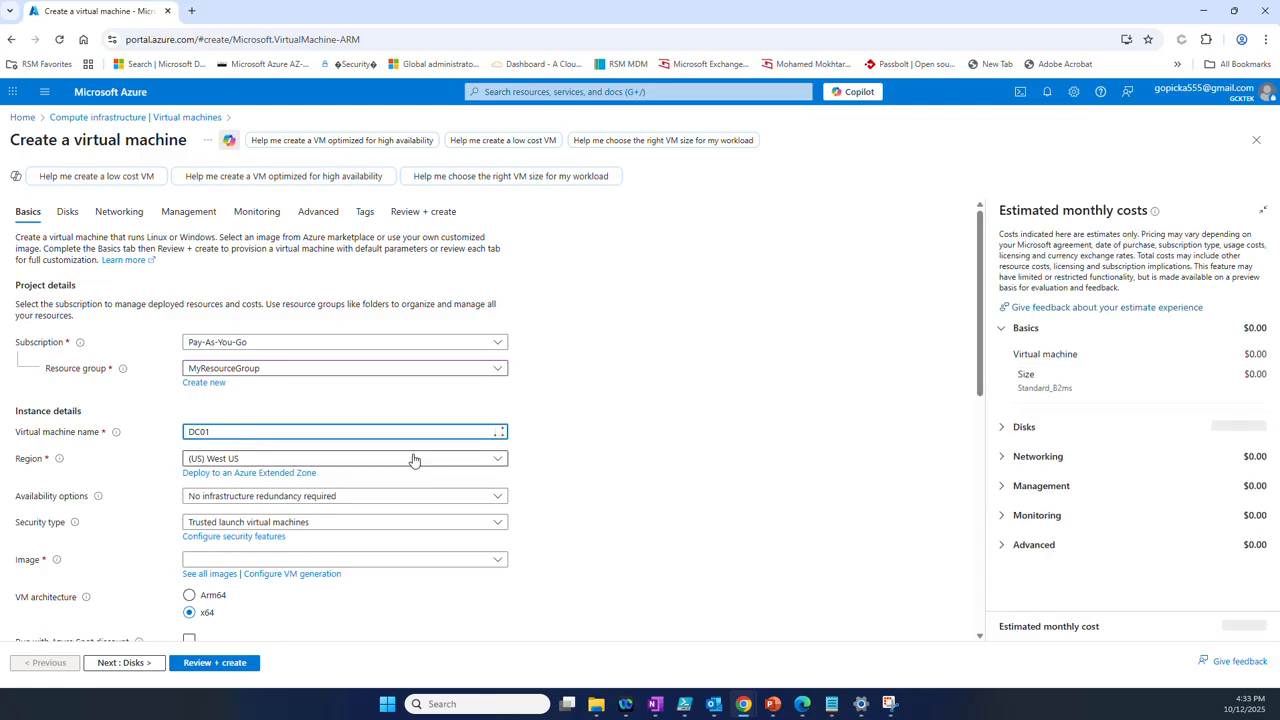
# Set the image to Windows Server 2019 Datacenter - x64 Gen2
pyautogui.scroll(-1, 240, 370)
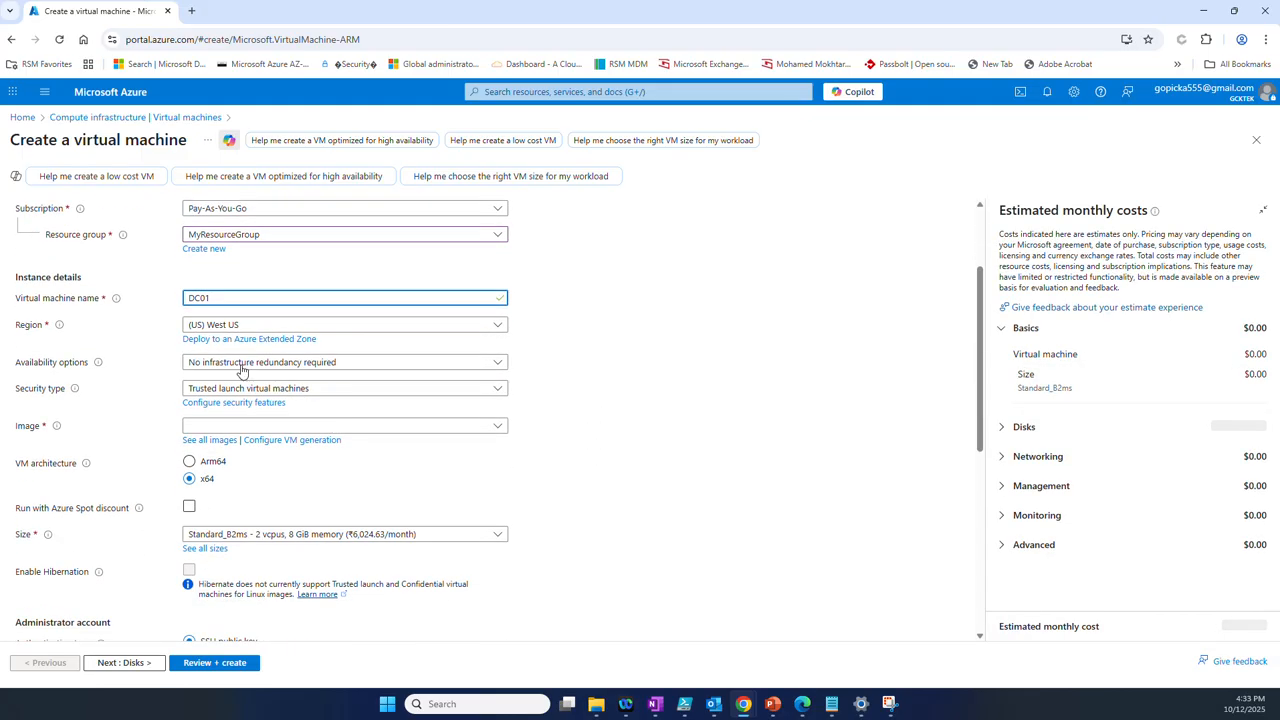
pyautogui.click(215, 428)
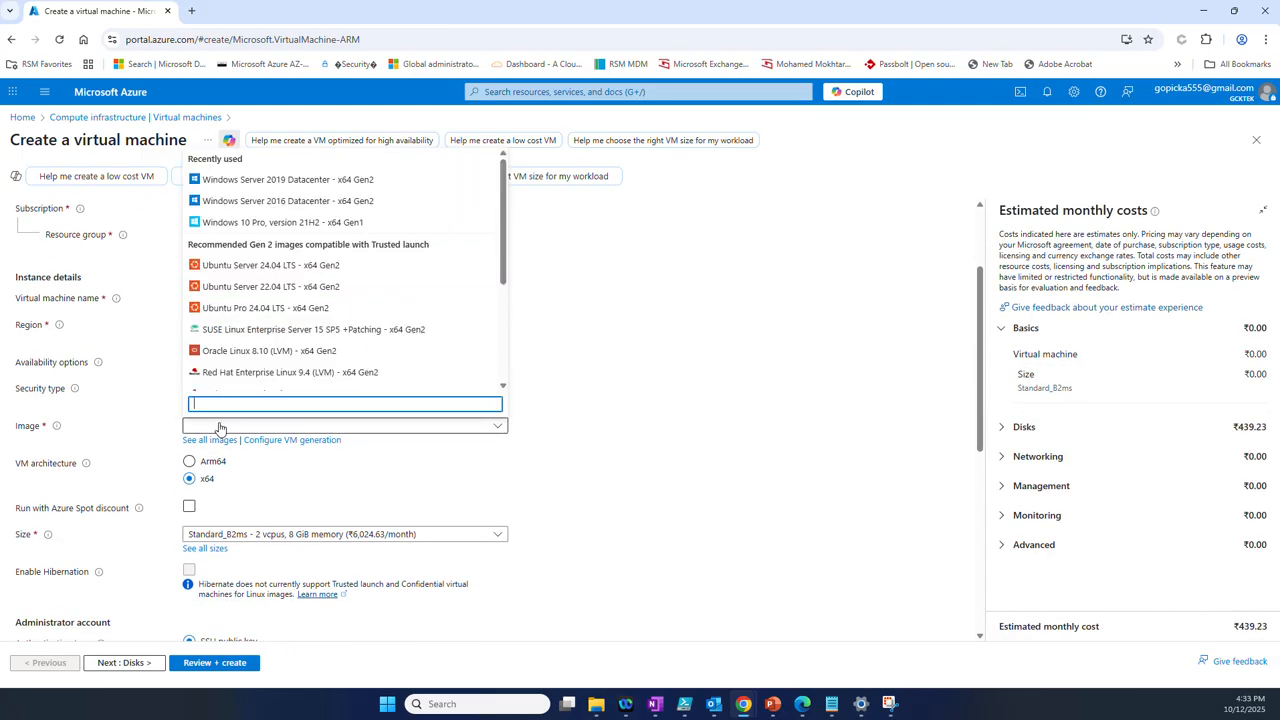
pyautogui.click(328, 187)
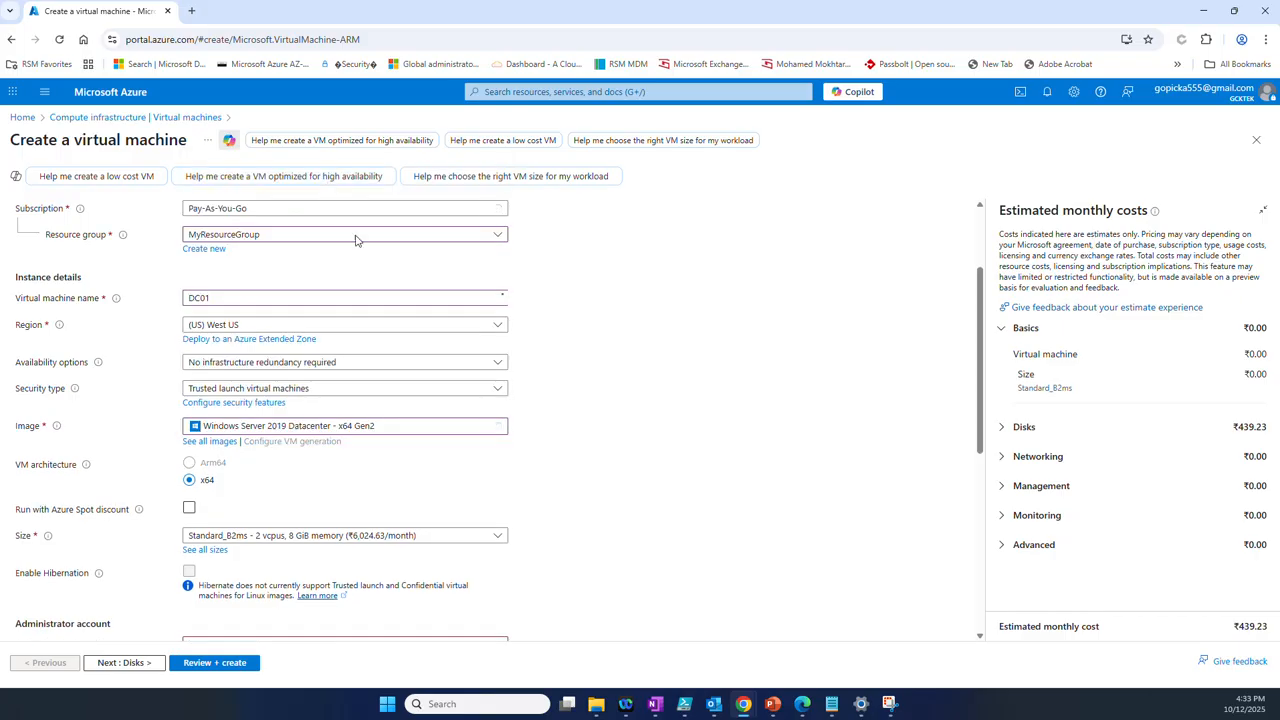
# Copy the administrator name from the notes and set the Username to DCAdministrator
pyautogui.scroll(-1, 420, 445)
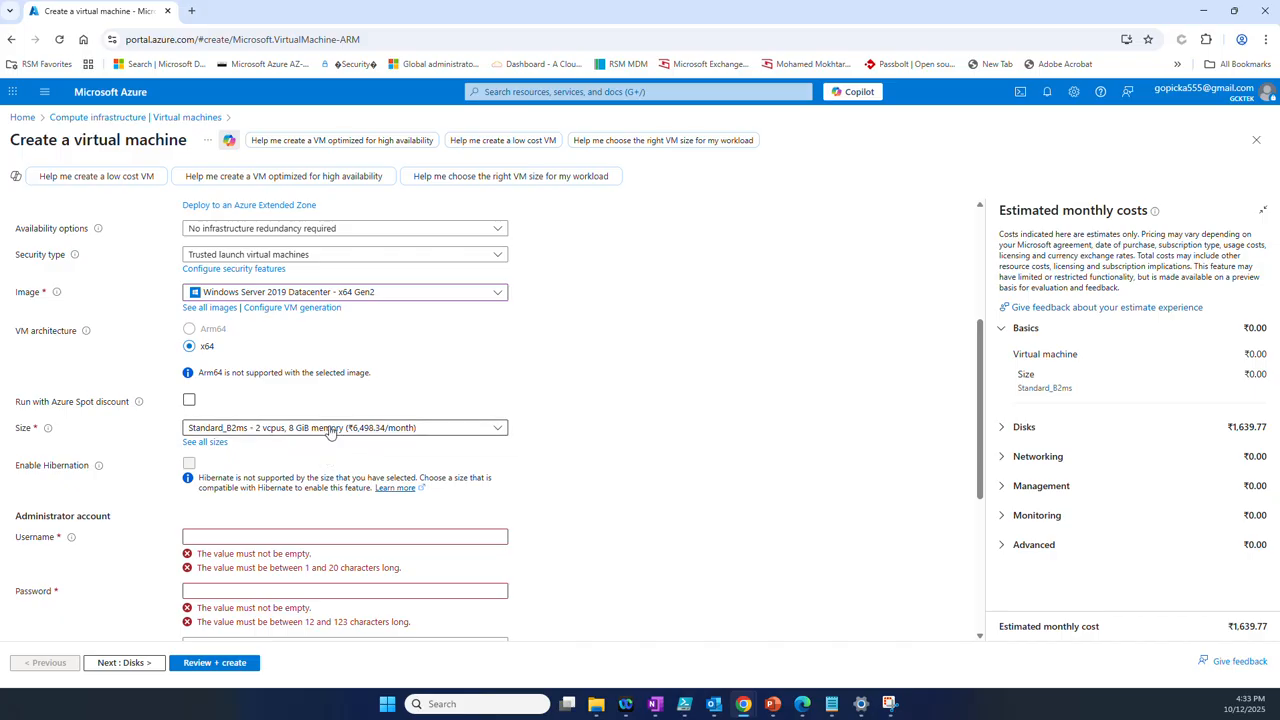
pyautogui.click(217, 538)
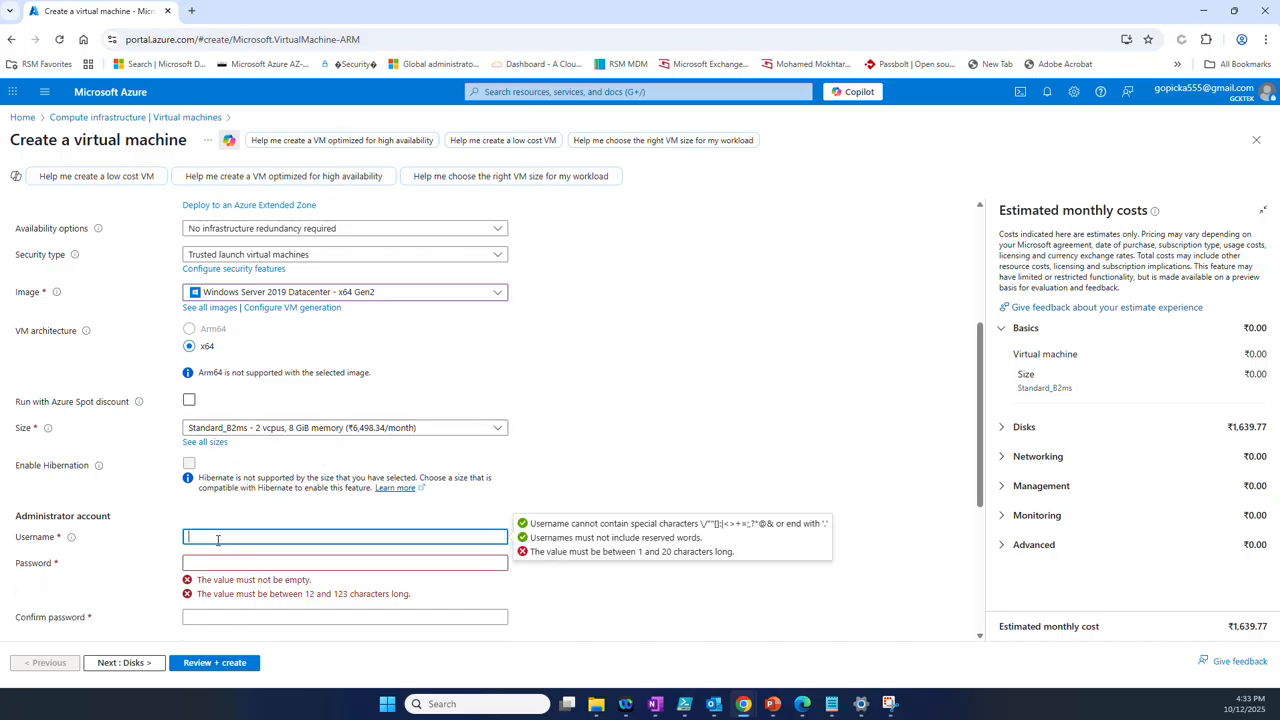
pyautogui.click(831, 703)
pyautogui.click(875, 667)
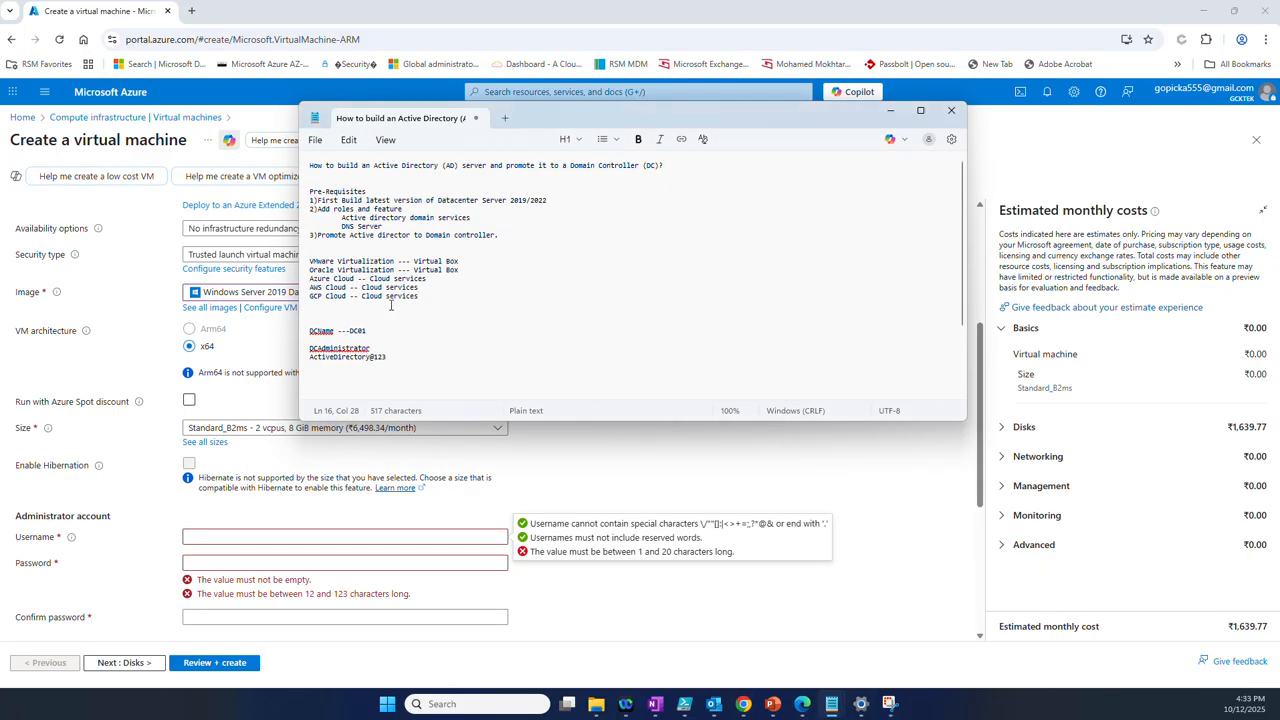
pyautogui.moveTo(396, 350); pyautogui.dragTo(310, 350)
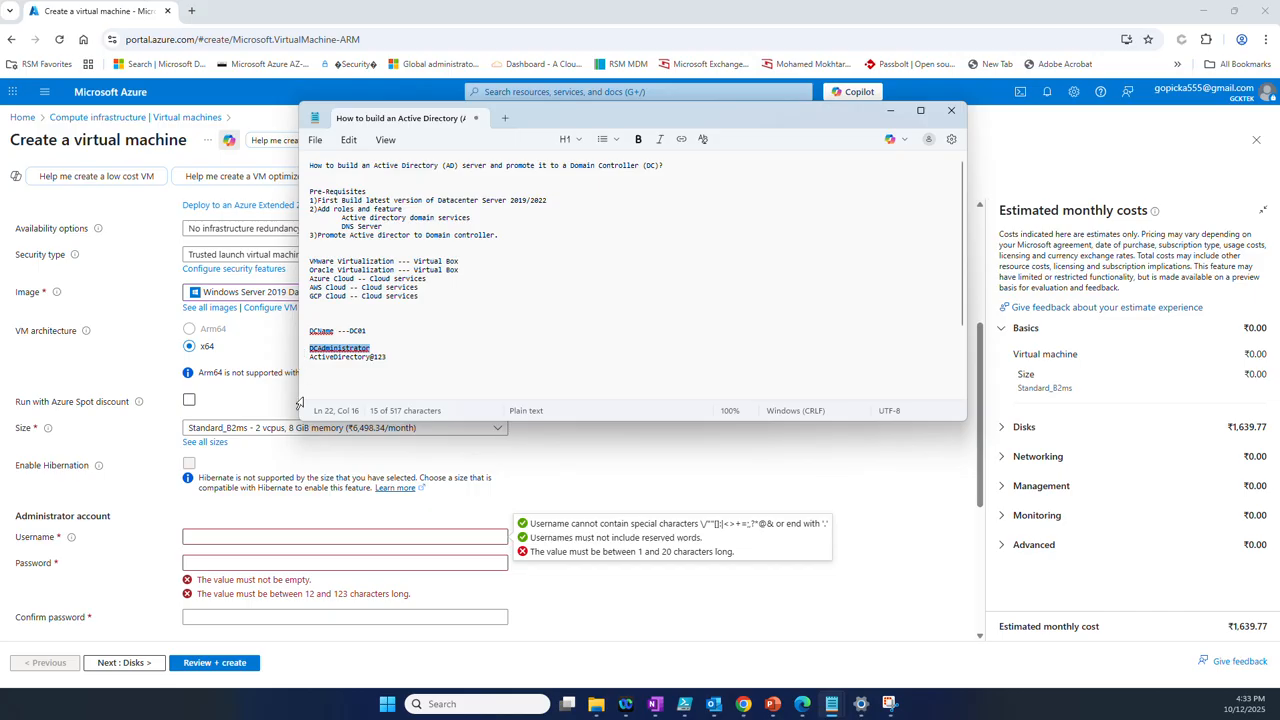
pyautogui.click(228, 540)
pyautogui.write('DCAdministrator')
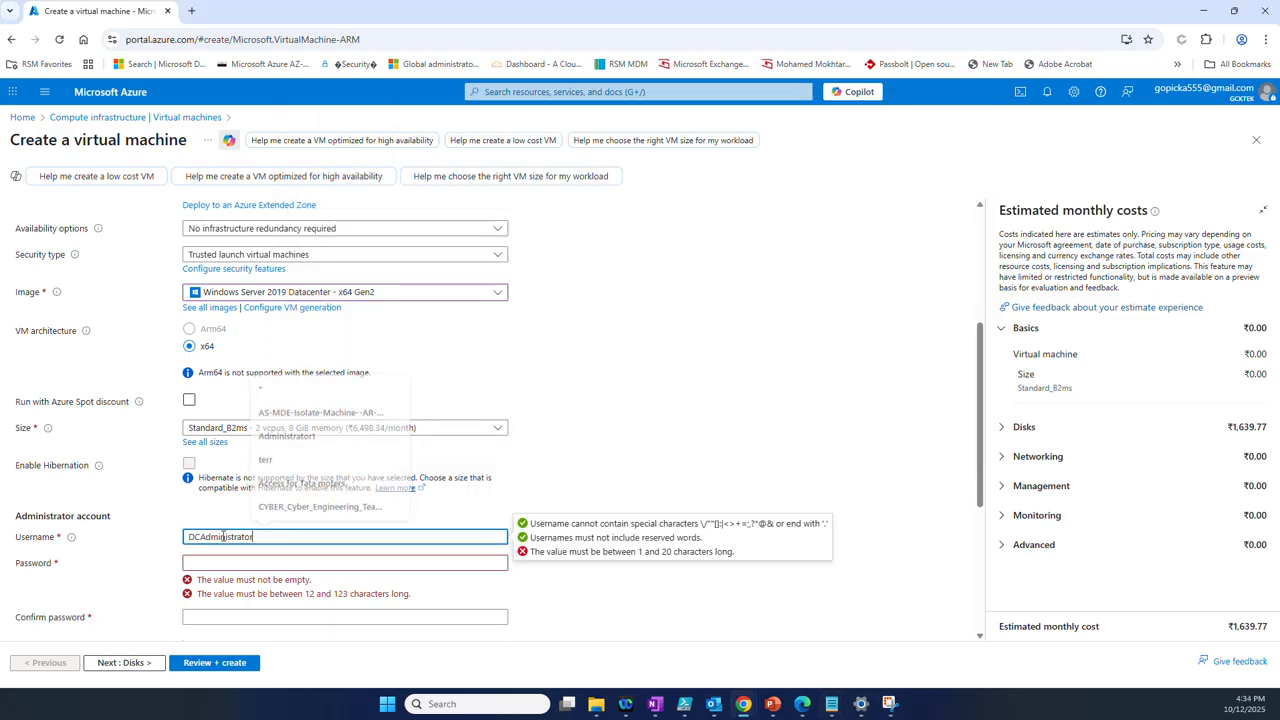
pyautogui.click(888, 705)
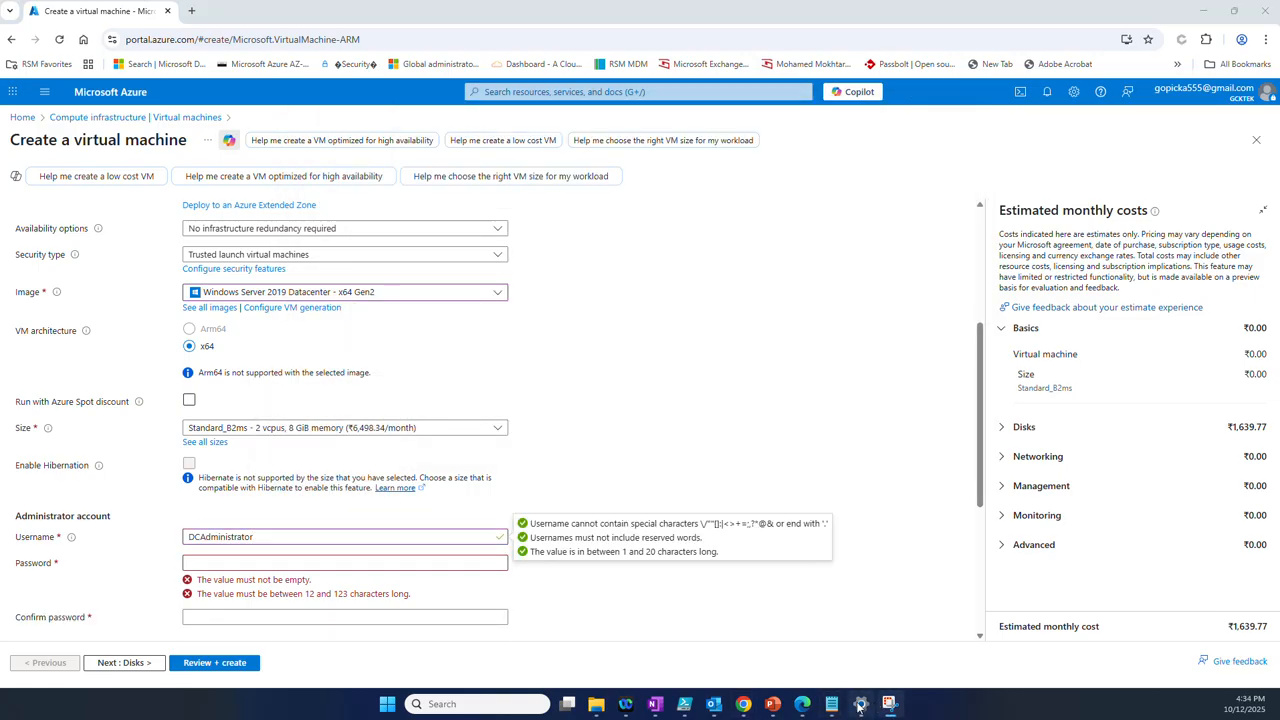
pyautogui.click(751, 340)
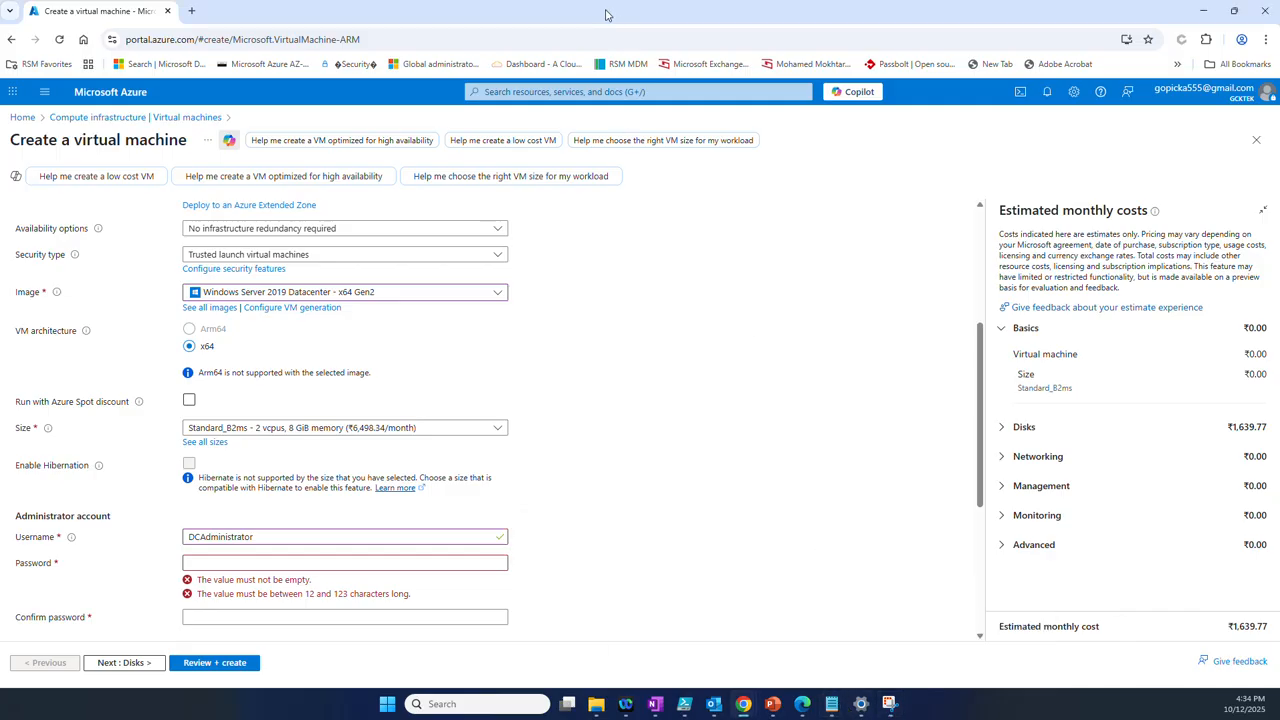
pyautogui.click(561, 26)
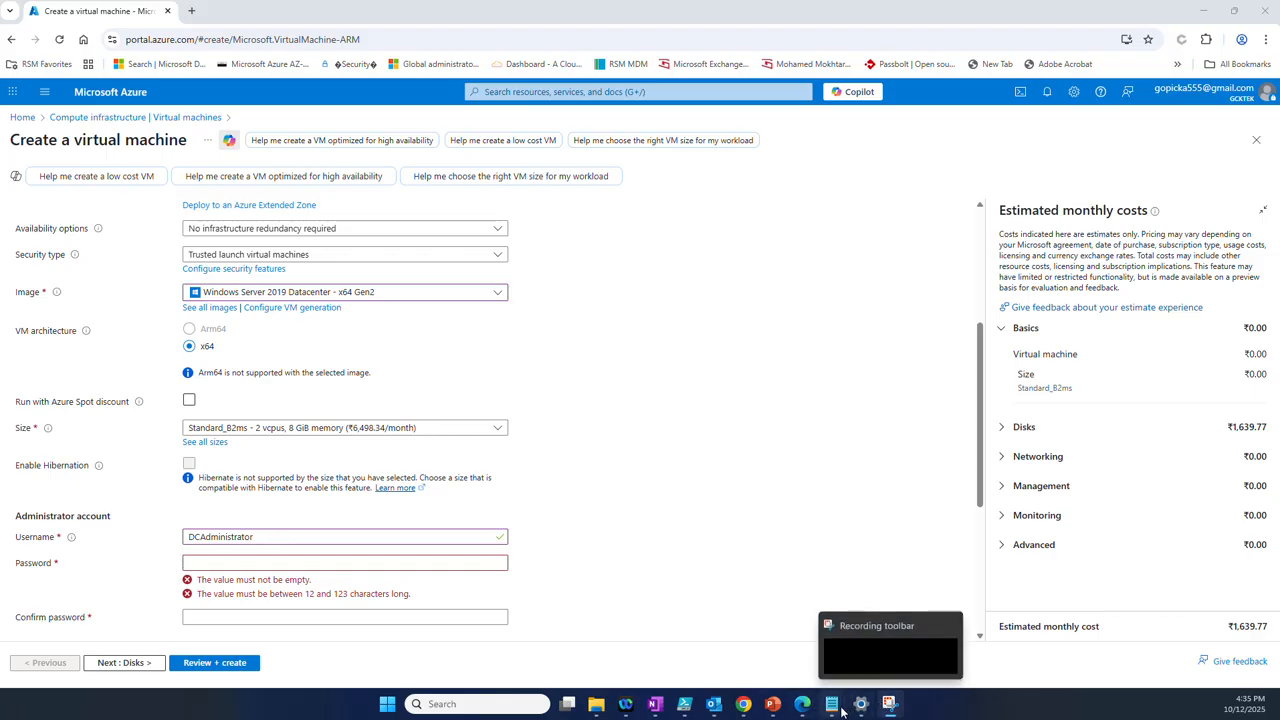
# Copy the planned password from the notes and paste it into the Password and Confirm password fields
pyautogui.click(960, 645)
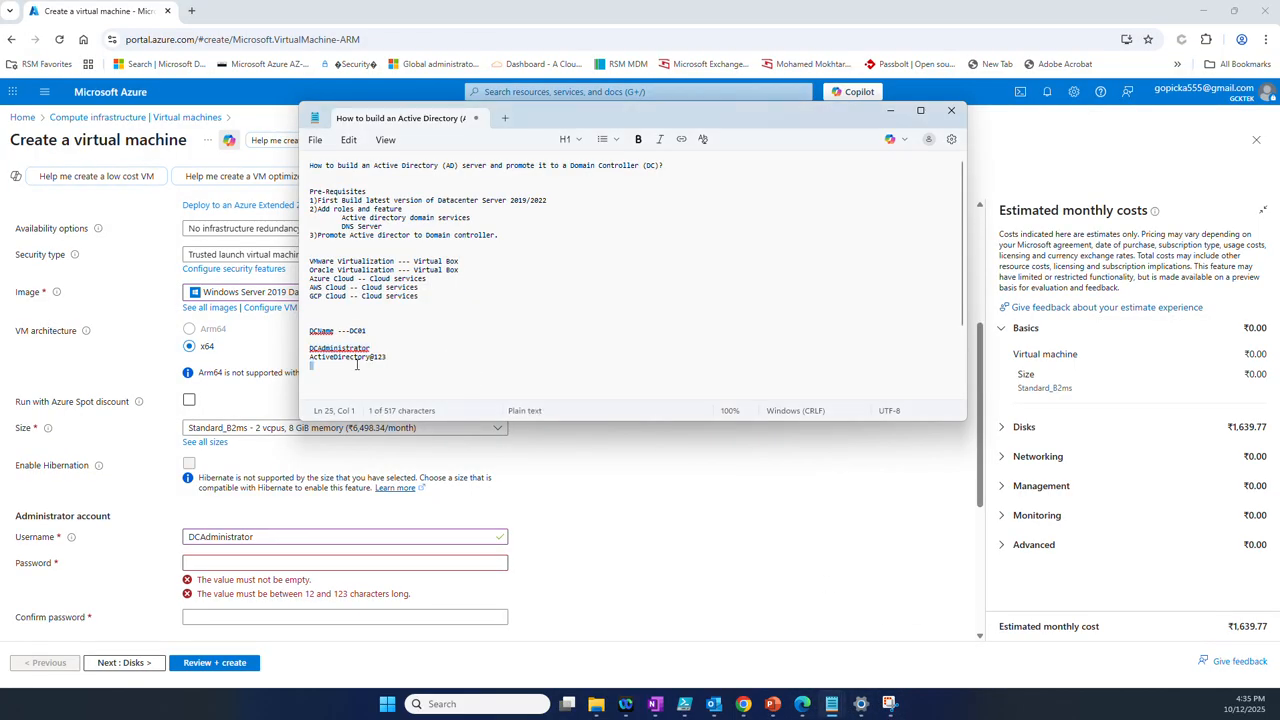
pyautogui.tripleClick(451, 357)
pyautogui.click(389, 357)
pyautogui.moveTo(389, 357); pyautogui.dragTo(322, 357)
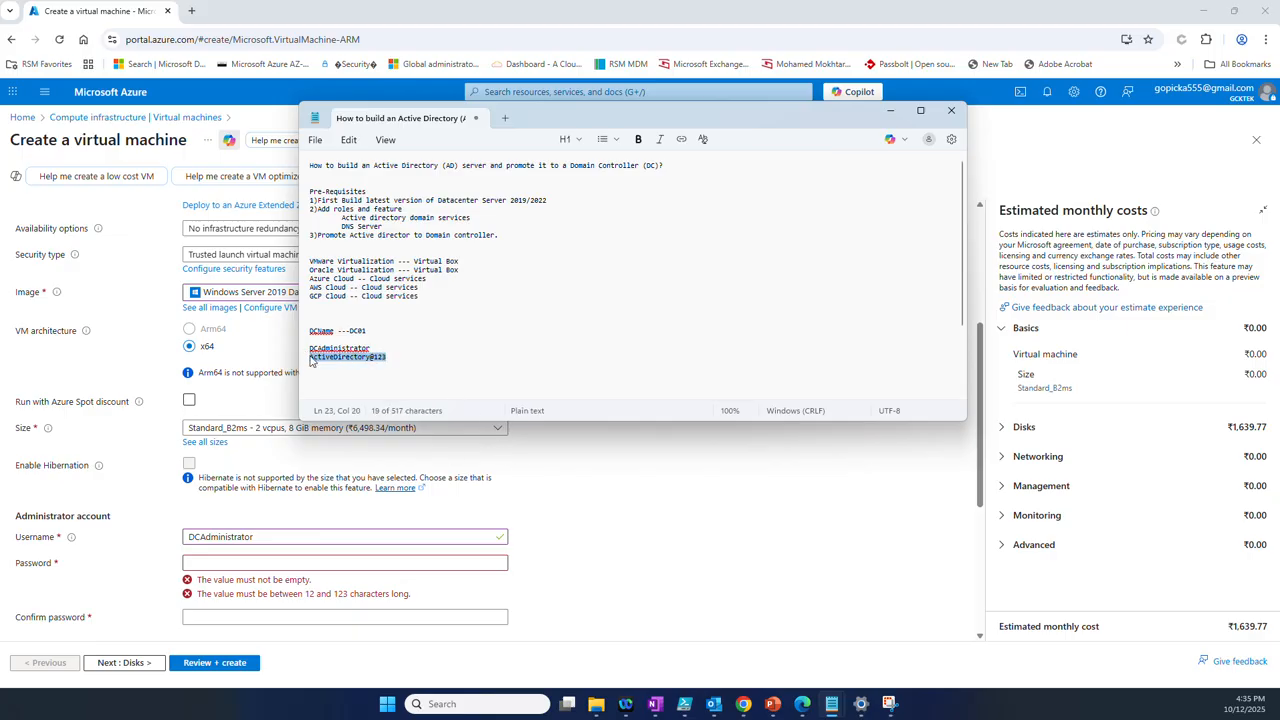
pyautogui.click(659, 553)
pyautogui.click(371, 566)
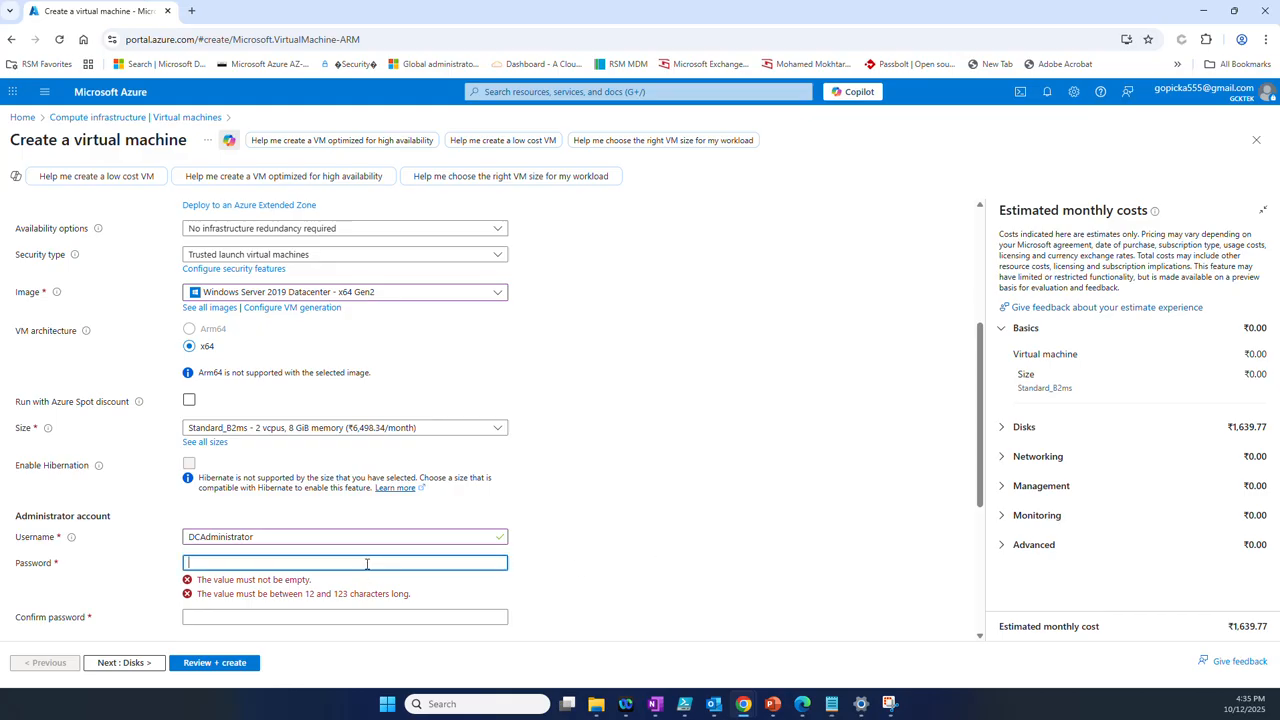
pyautogui.hotkey('ctrl', 'v')
pyautogui.click(308, 590)
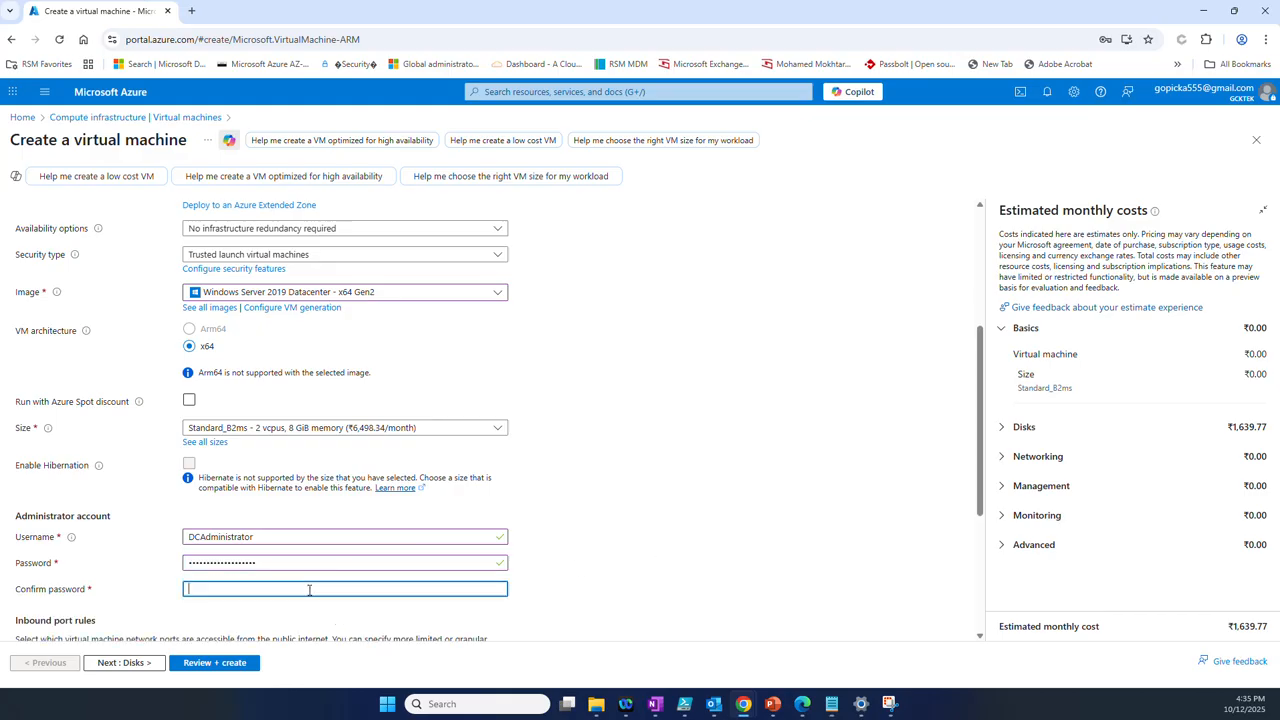
pyautogui.hotkey('ctrl', 'v')
# Move on past the Disks tab with its defaults to the Networking tab
pyautogui.scroll(-4, 571, 563)
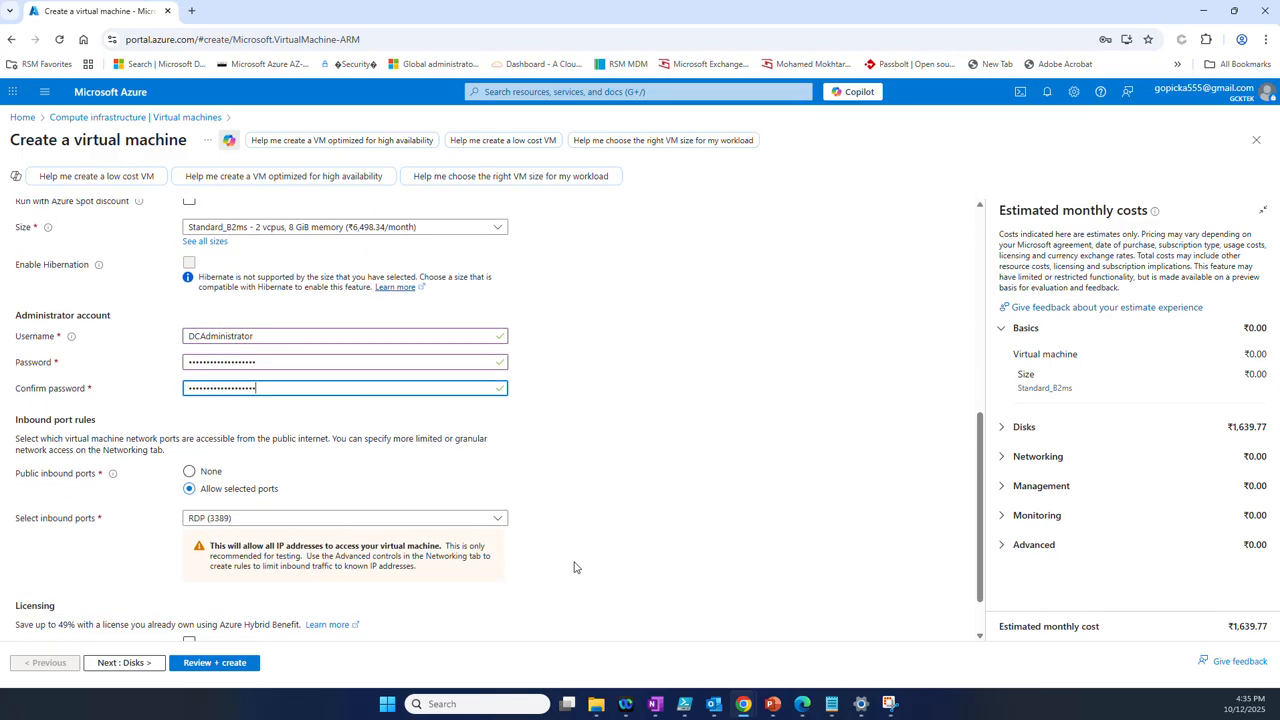
pyautogui.click(124, 662)
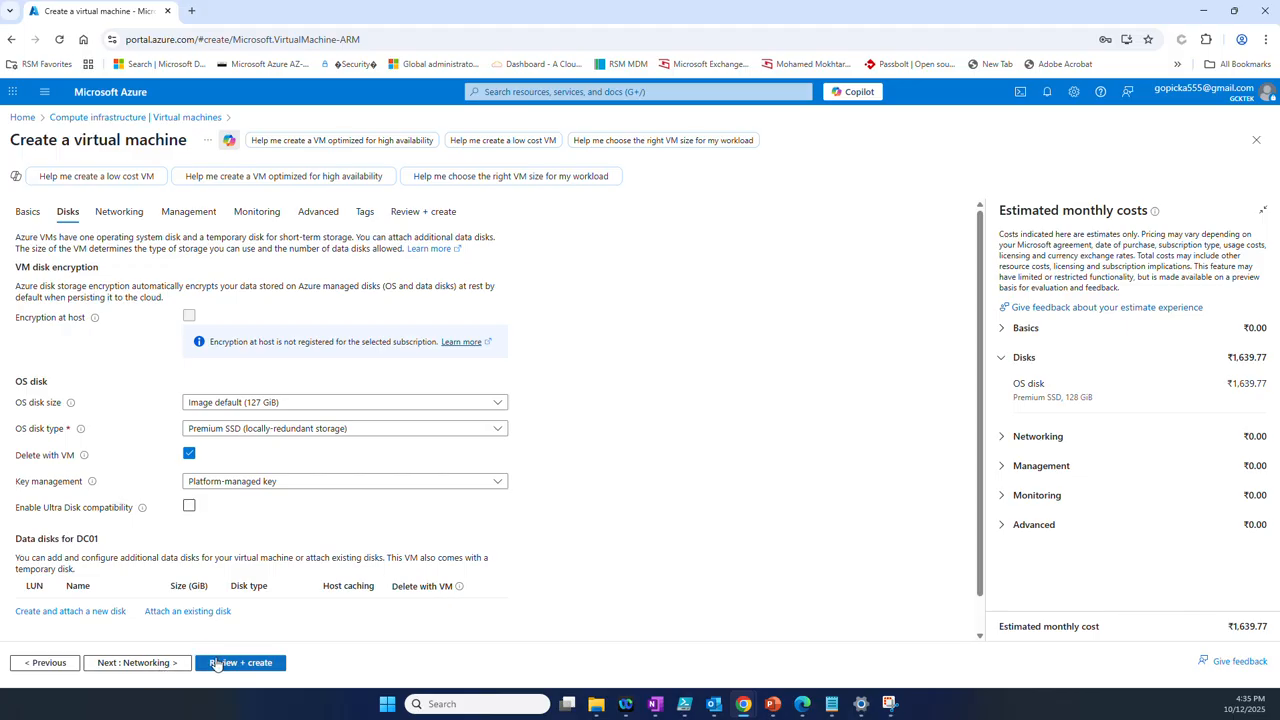
pyautogui.click(177, 663)
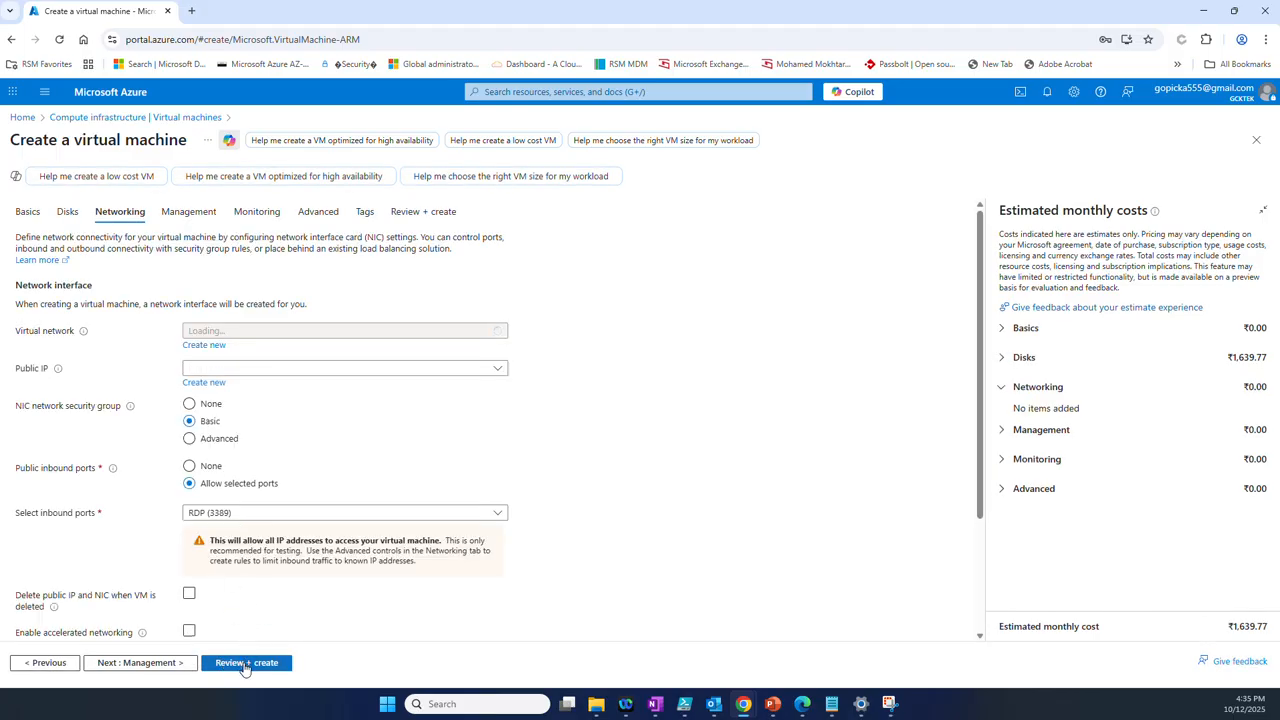
# Review and create the virtual machine, then open the deployed DC01 resource
pyautogui.click(245, 664)
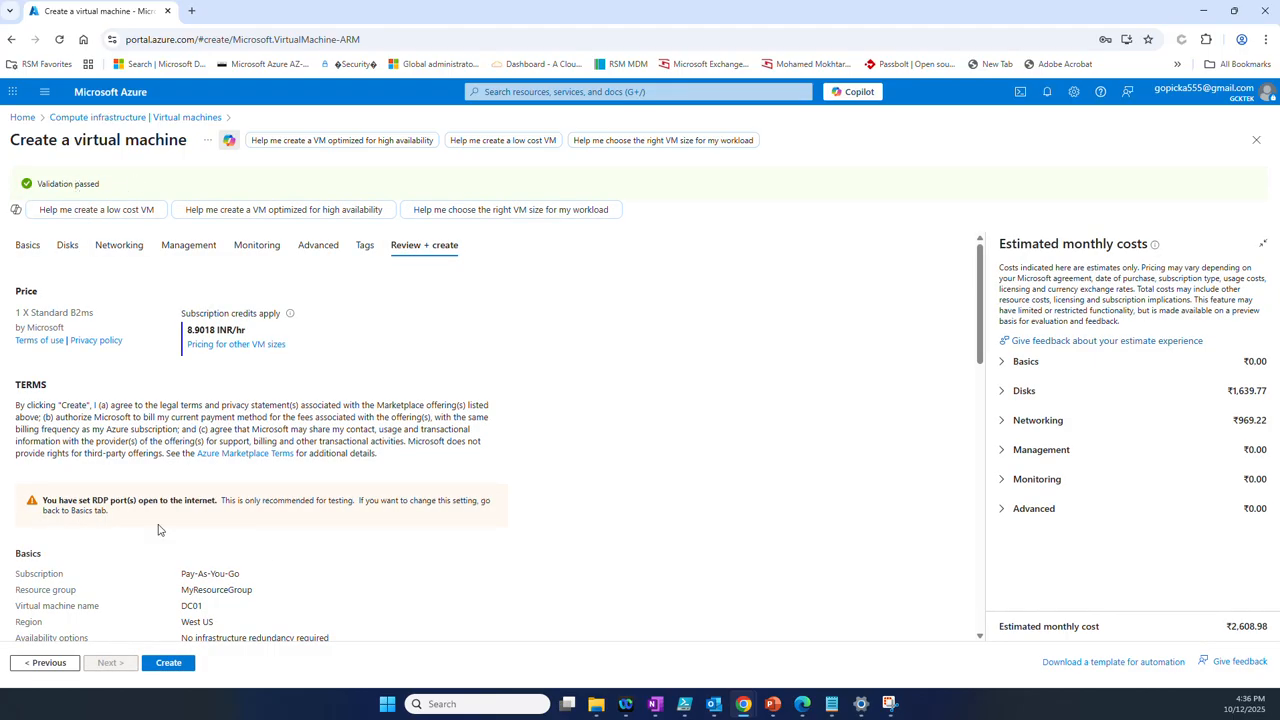
pyautogui.click(166, 662)
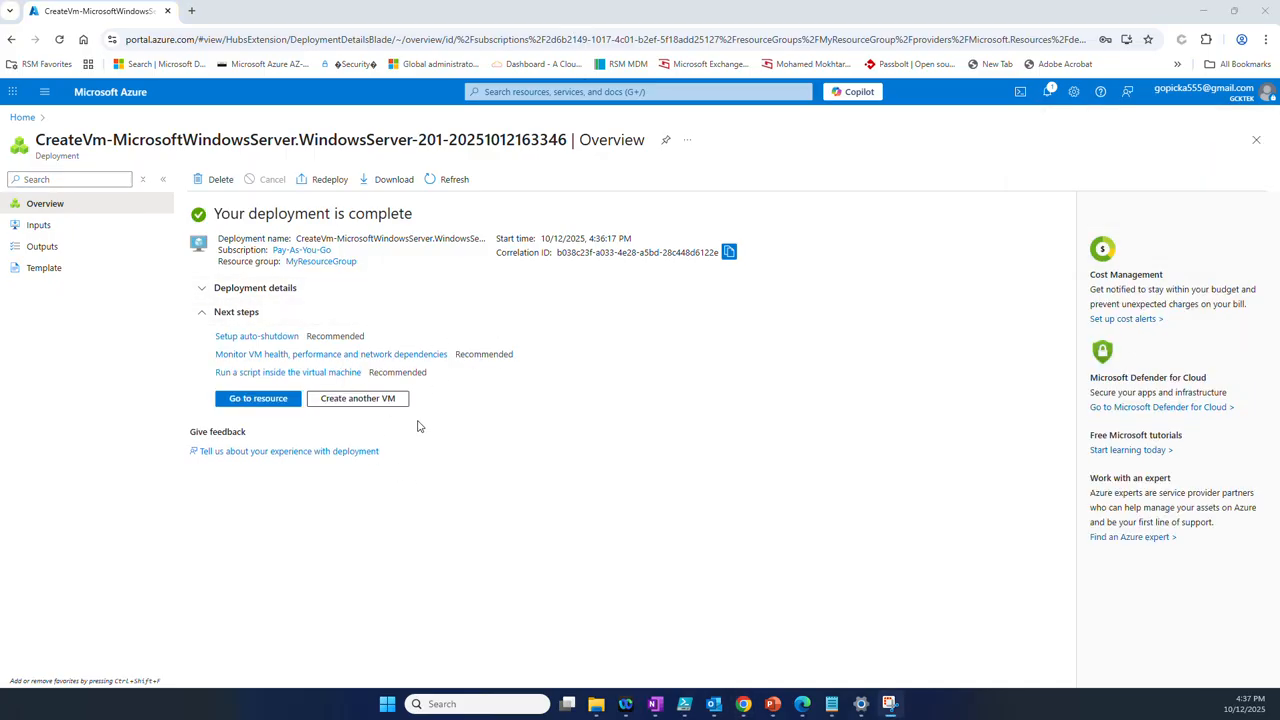
pyautogui.click(260, 399)
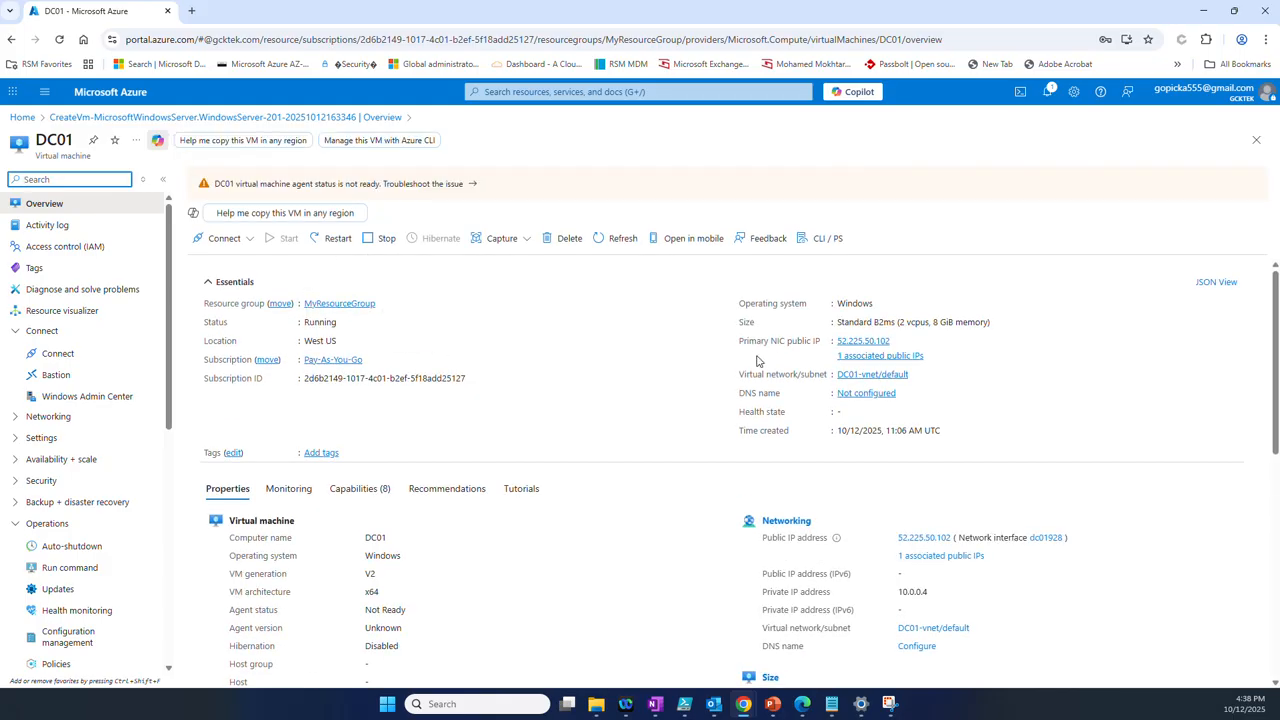
# Copy the VM's public IP address and open Remote Desktop Connection, dismissing its credentials prompt
pyautogui.click(897, 342)
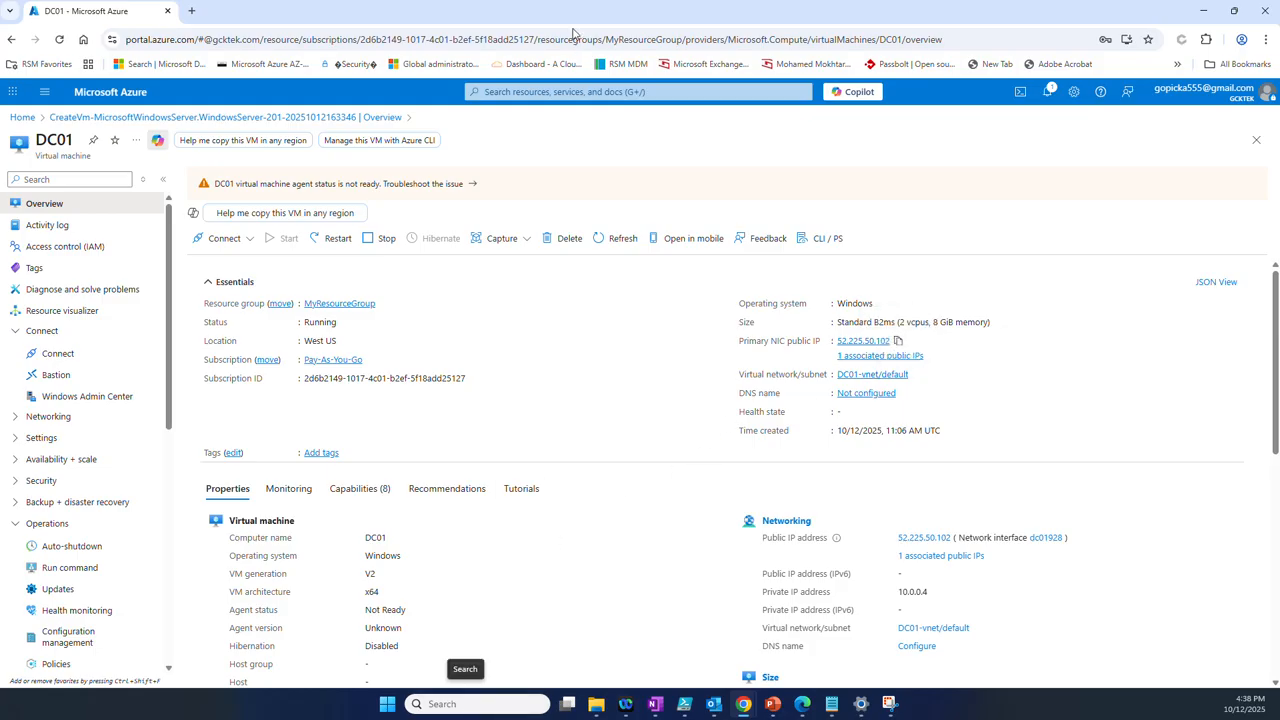
pyautogui.click(897, 341)
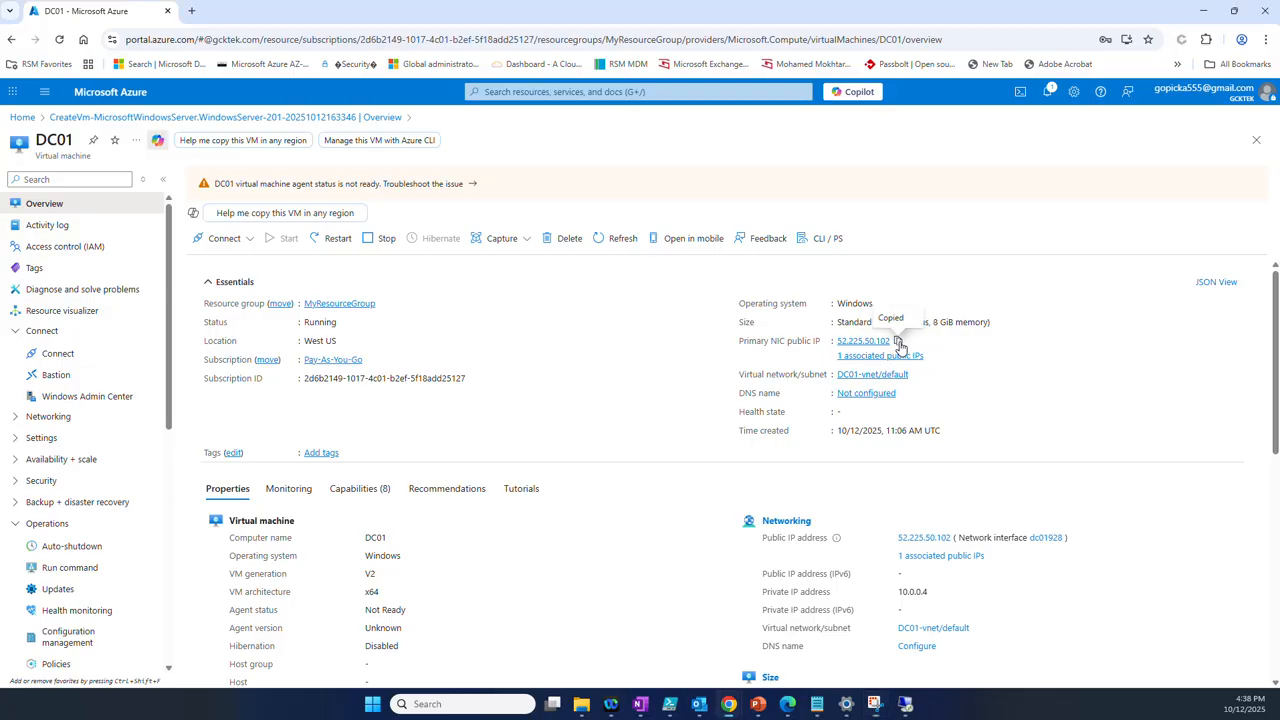
pyautogui.click(451, 705)
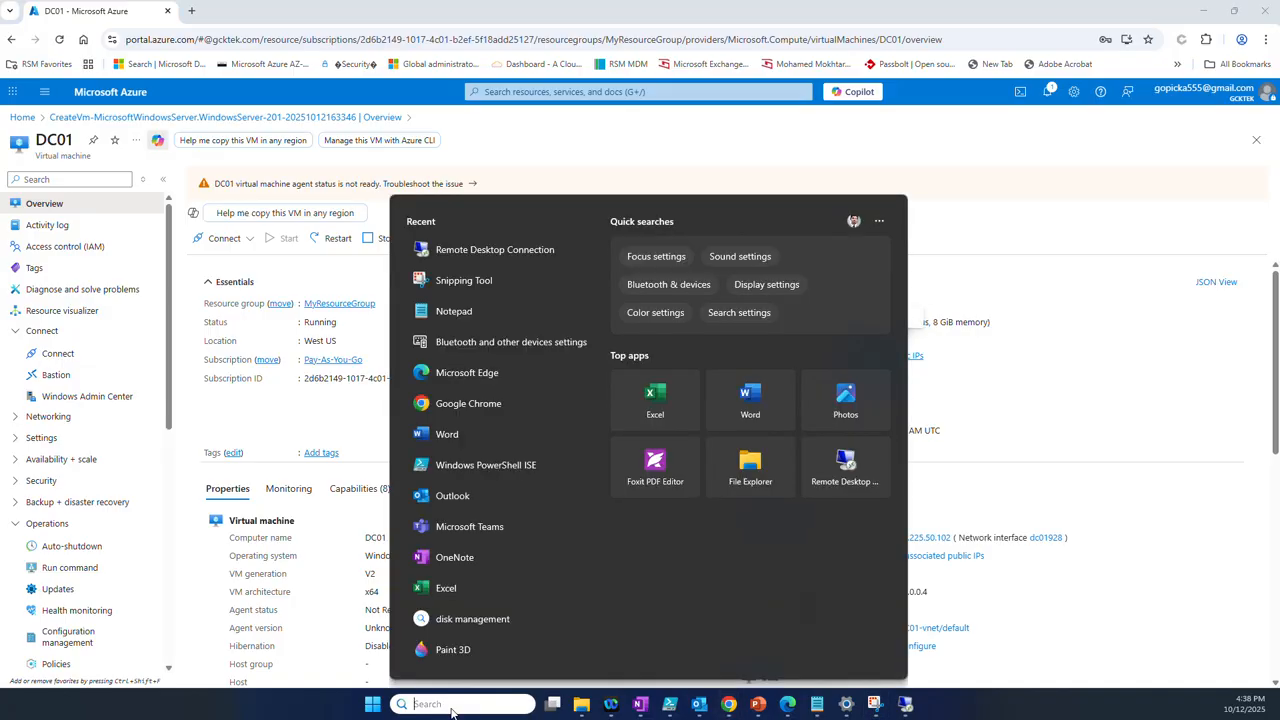
pyautogui.write('remote')
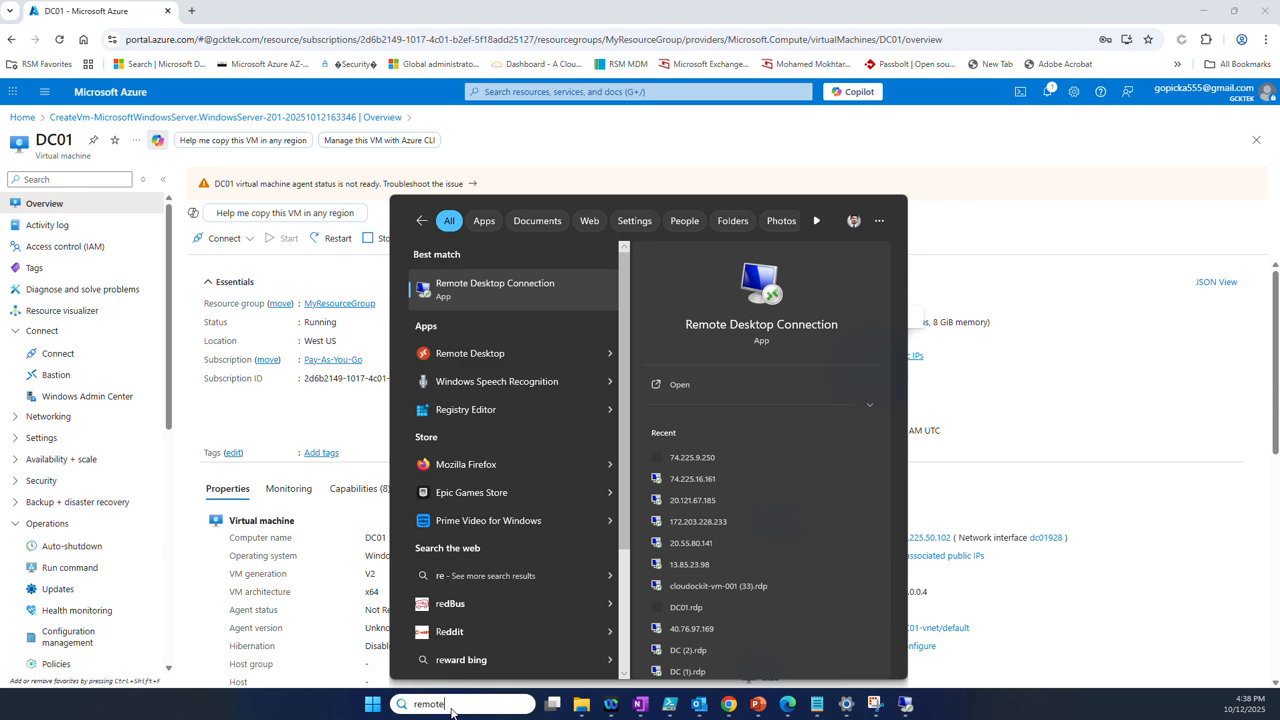
pyautogui.click(543, 289)
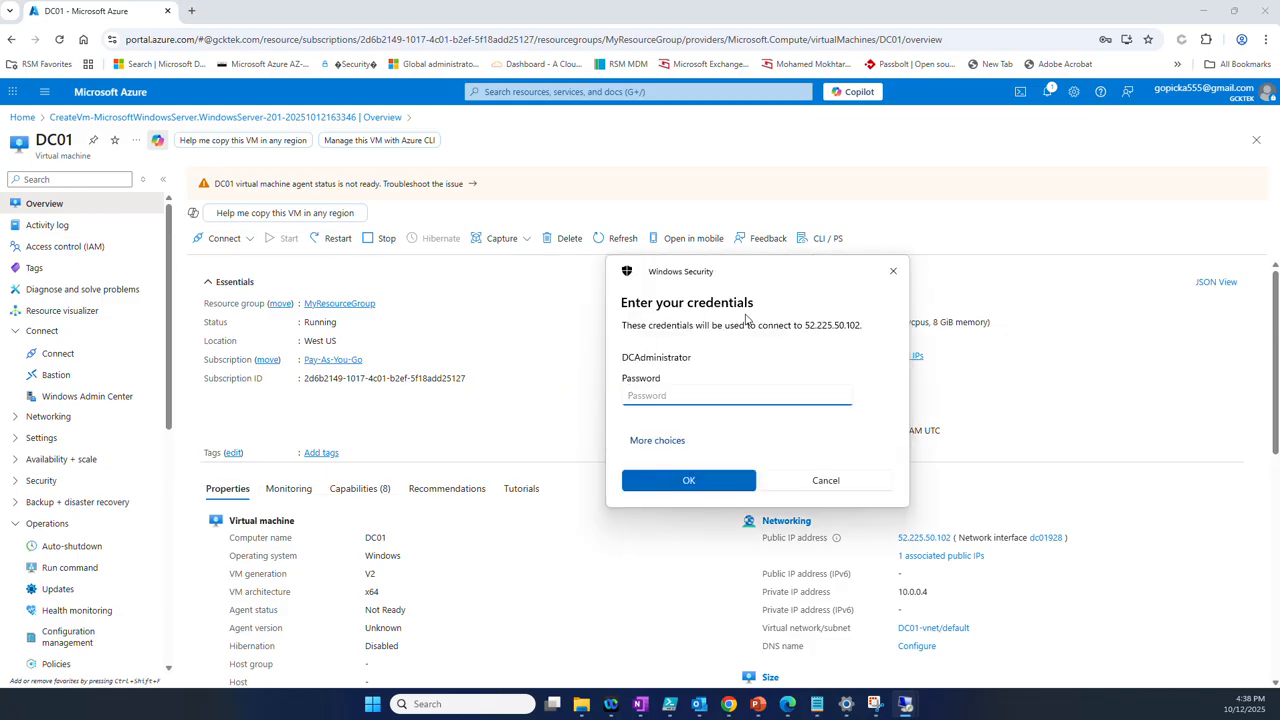
pyautogui.click(893, 271)
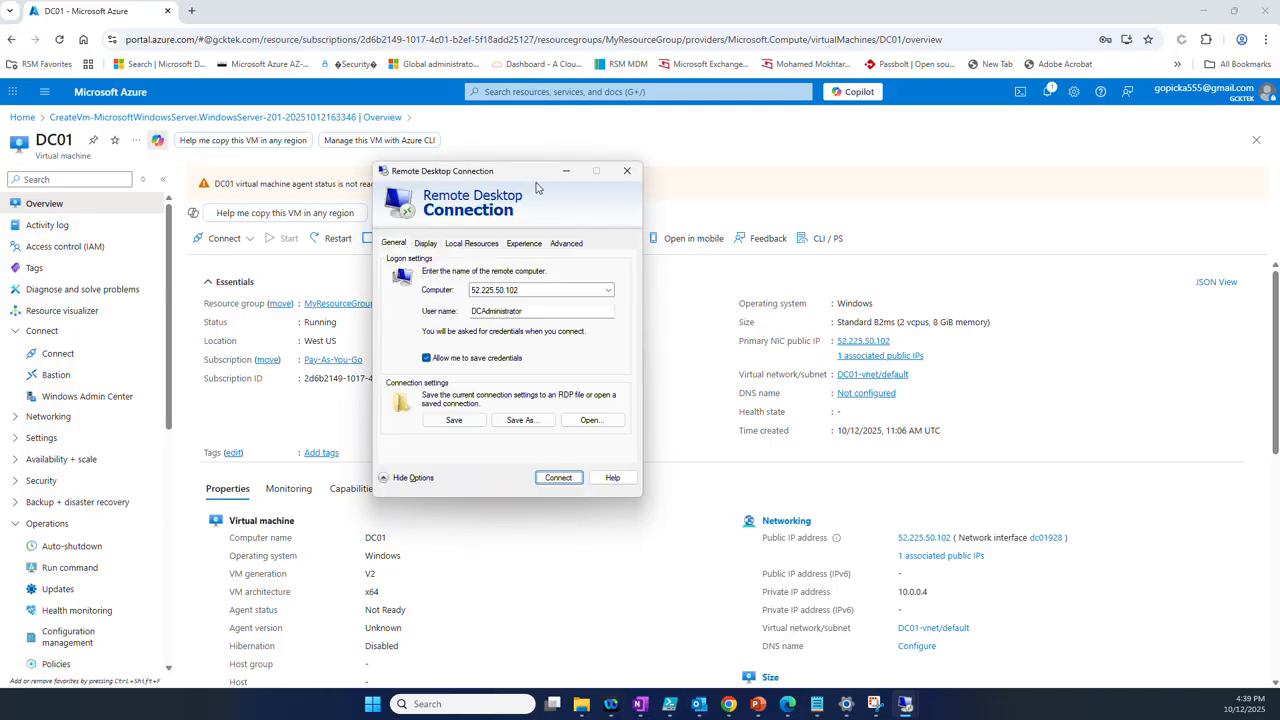
# Paste the VM's public IP as the remote computer and connect as DCAdministrator
pyautogui.click(522, 290)
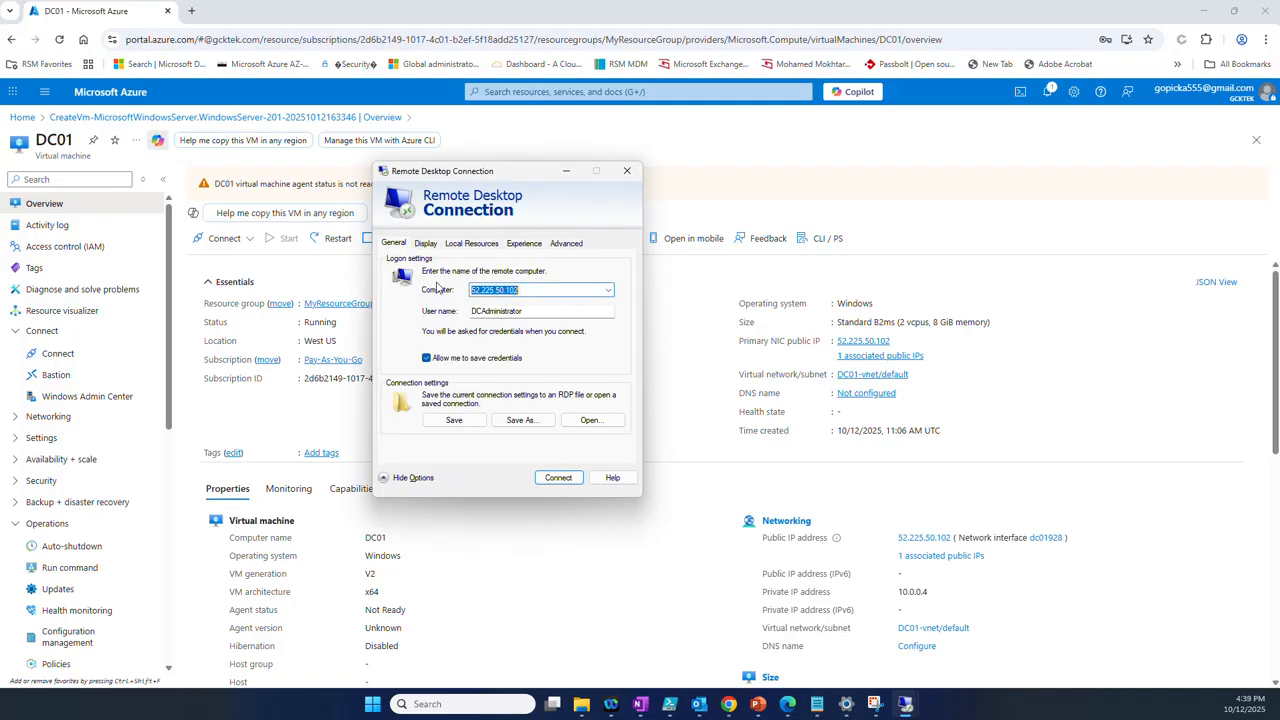
pyautogui.hotkey('ctrl', 'v')
pyautogui.click(560, 476)
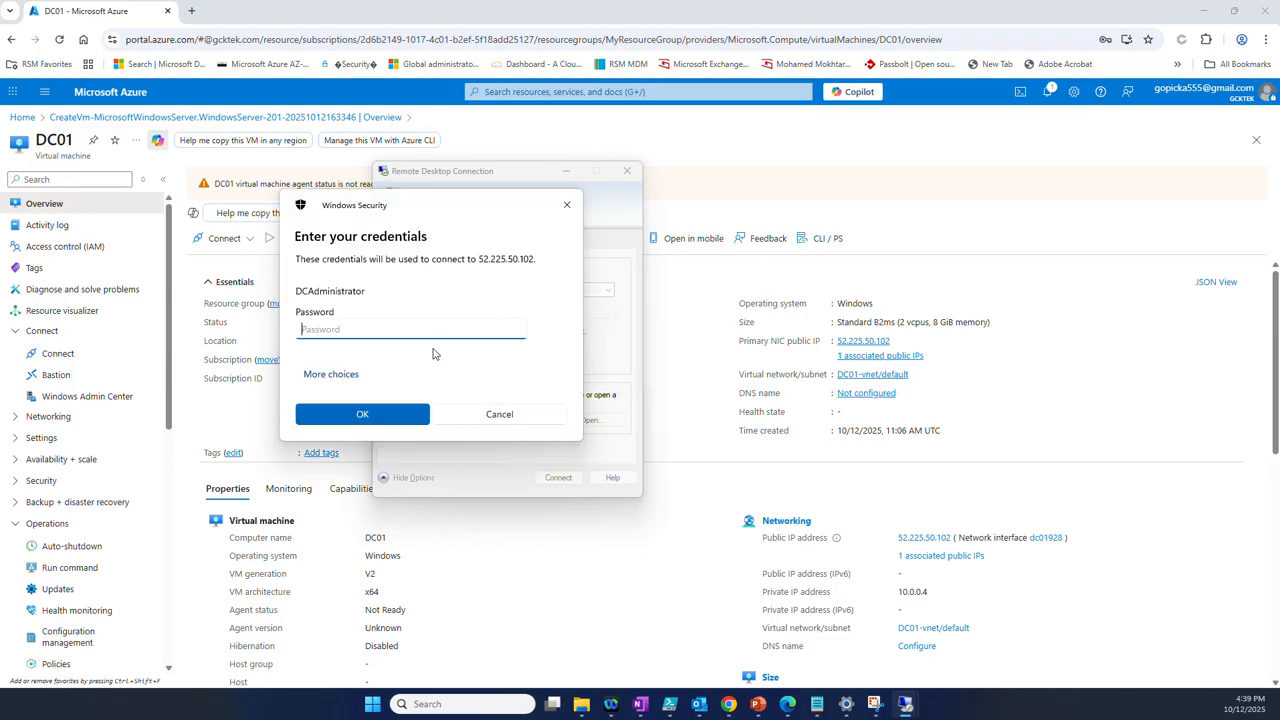
# Copy the administrator password from the notes and enter it in the credentials prompt's password field
pyautogui.moveTo(815, 708)
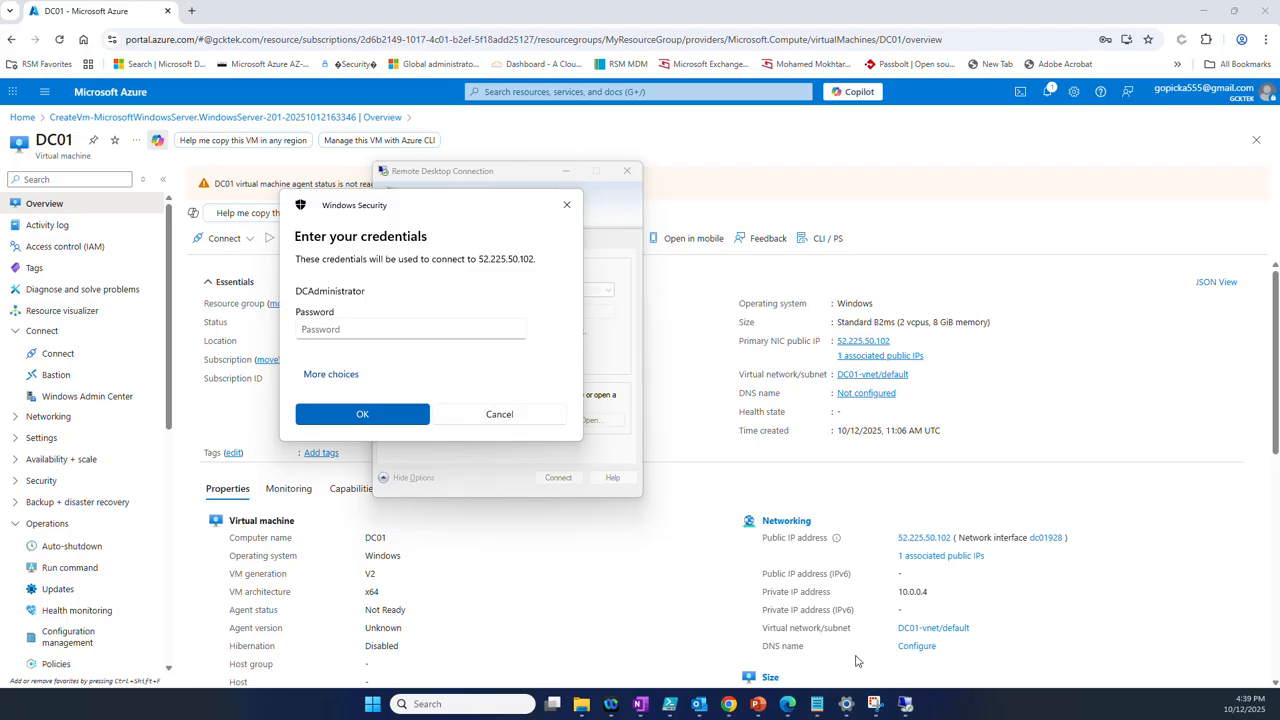
pyautogui.click(670, 640)
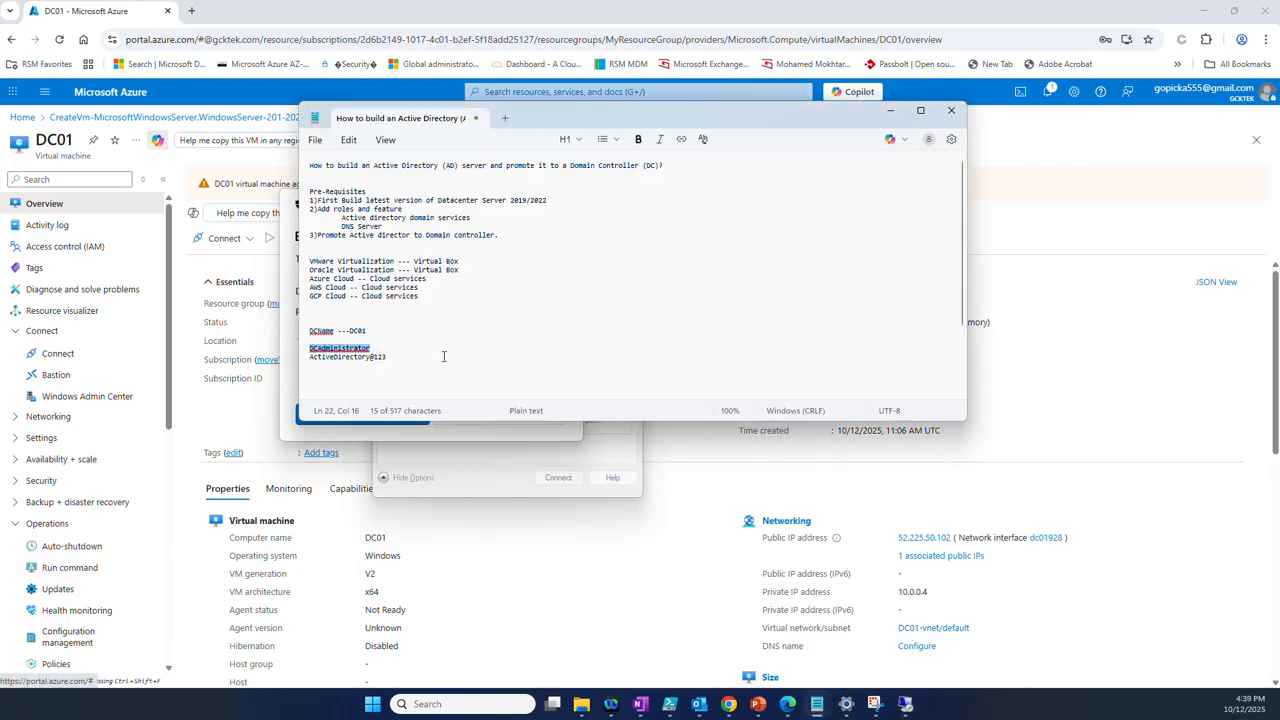
pyautogui.moveTo(444, 356); pyautogui.dragTo(295, 356)
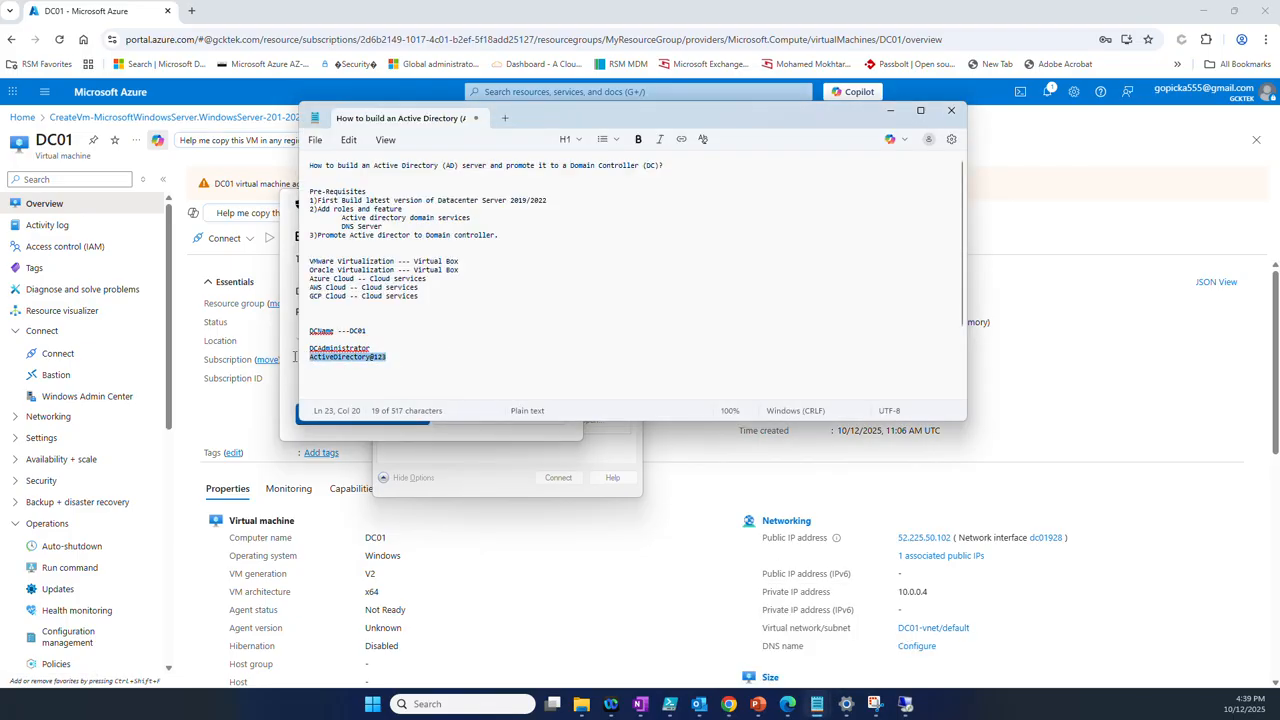
pyautogui.click(890, 110)
pyautogui.click(408, 334)
pyautogui.hotkey('ctrl', 'v')
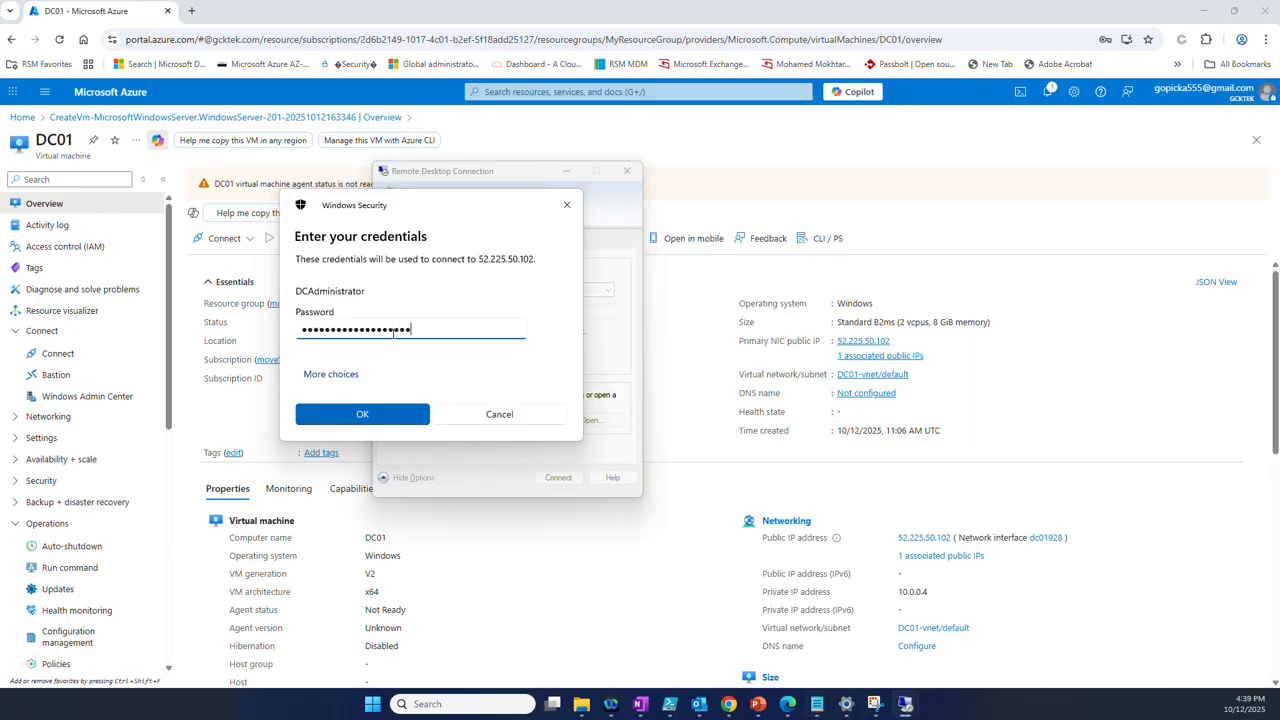
pyautogui.click(360, 414)
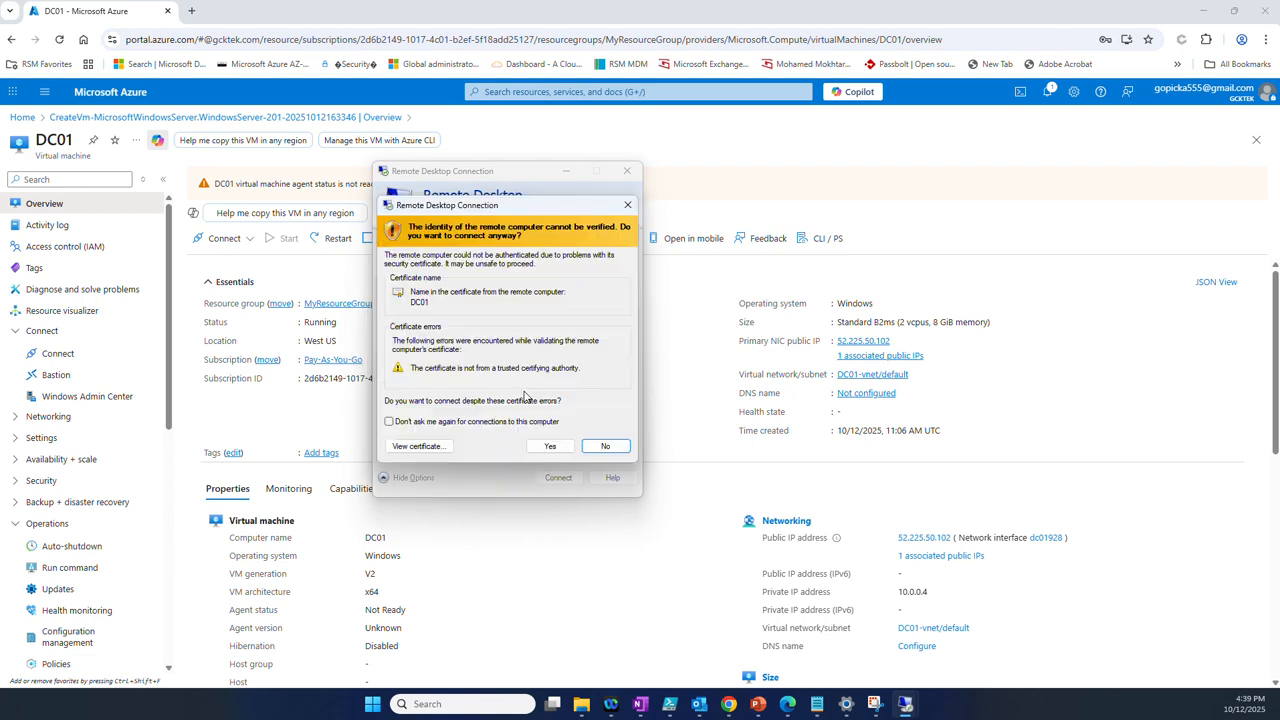
# Accept the certificate warning to open the remote session on the VM
pyautogui.click(550, 446)
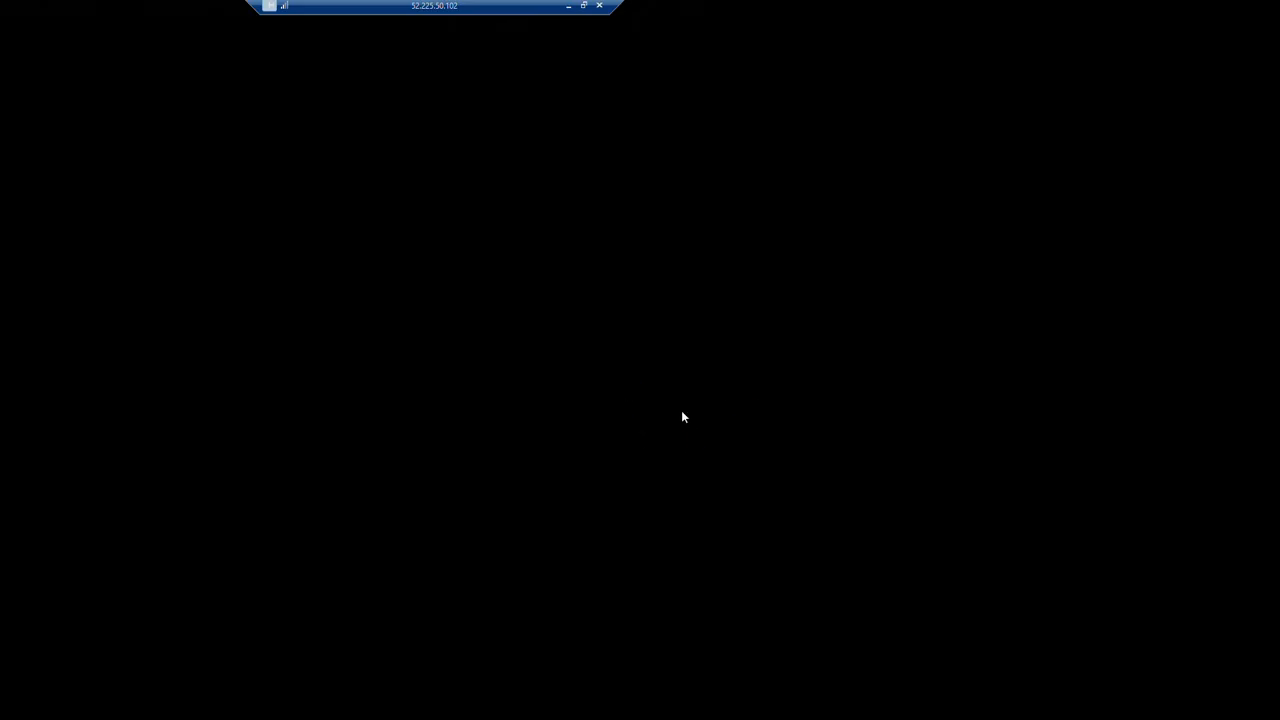
pyautogui.moveTo(416, 8); pyautogui.dragTo(349, 12)
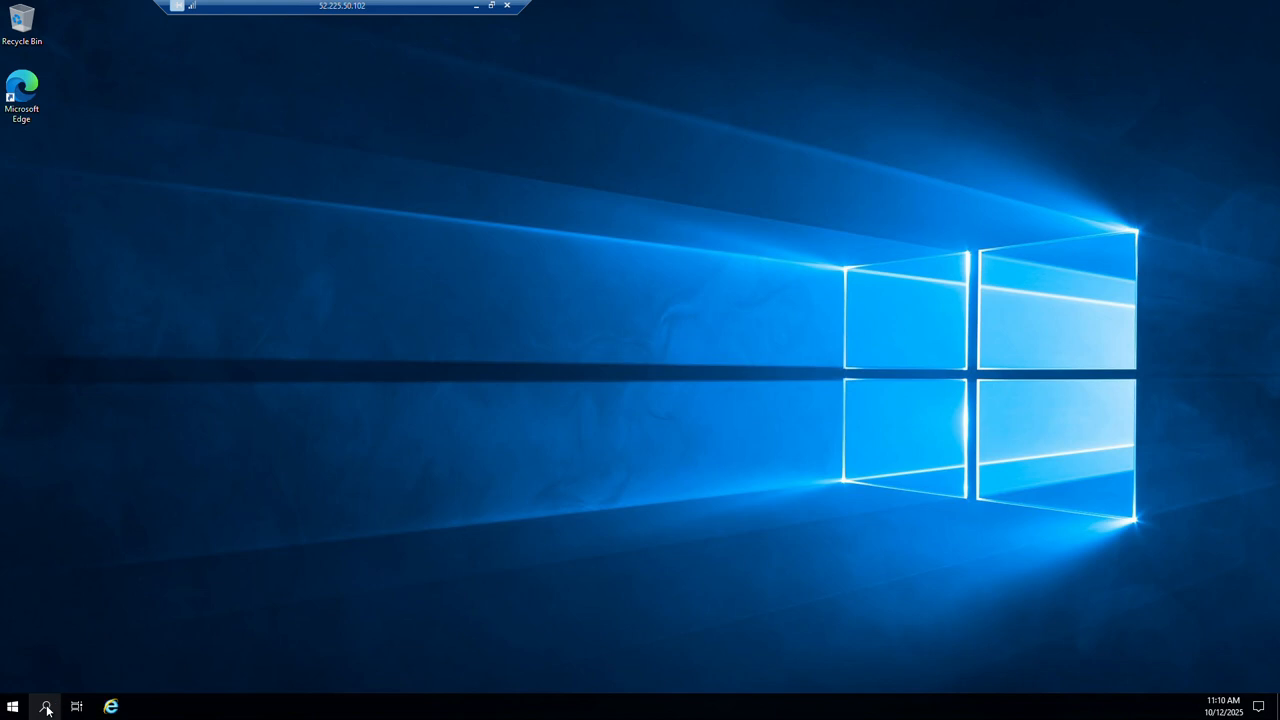
# Allow the server to be discoverable on the network
pyautogui.click(46, 707)
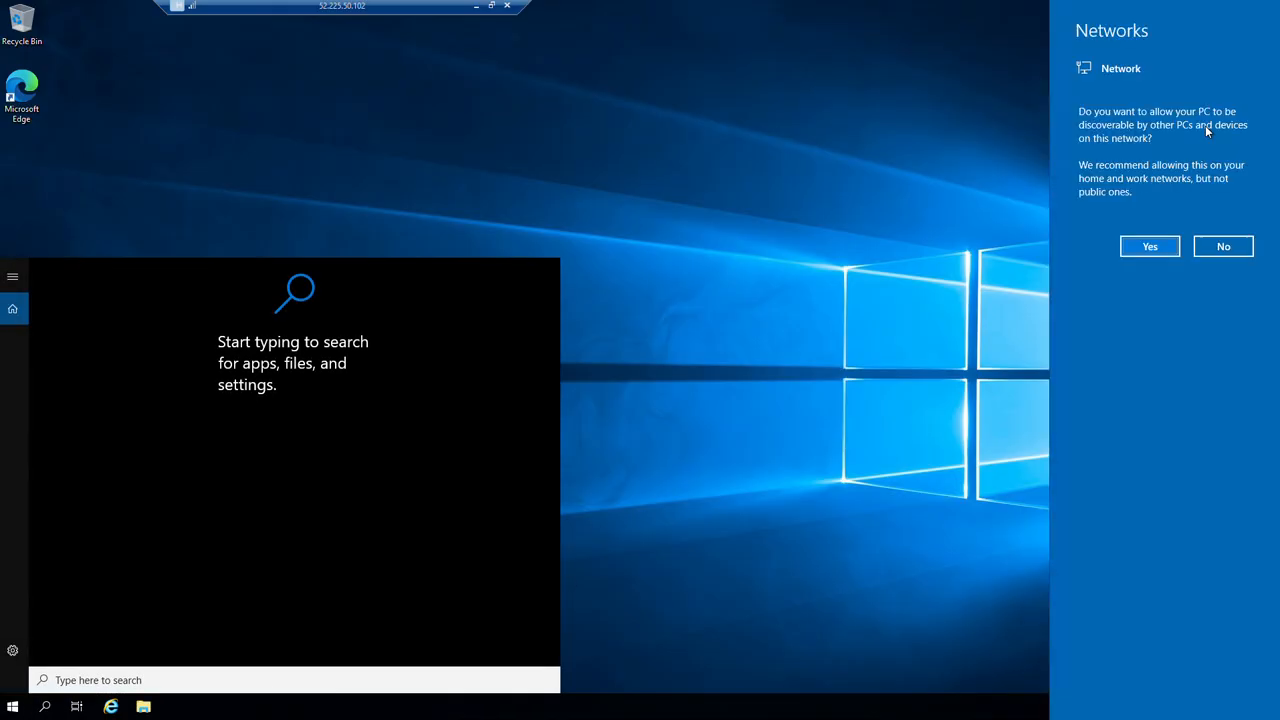
pyautogui.click(1160, 248)
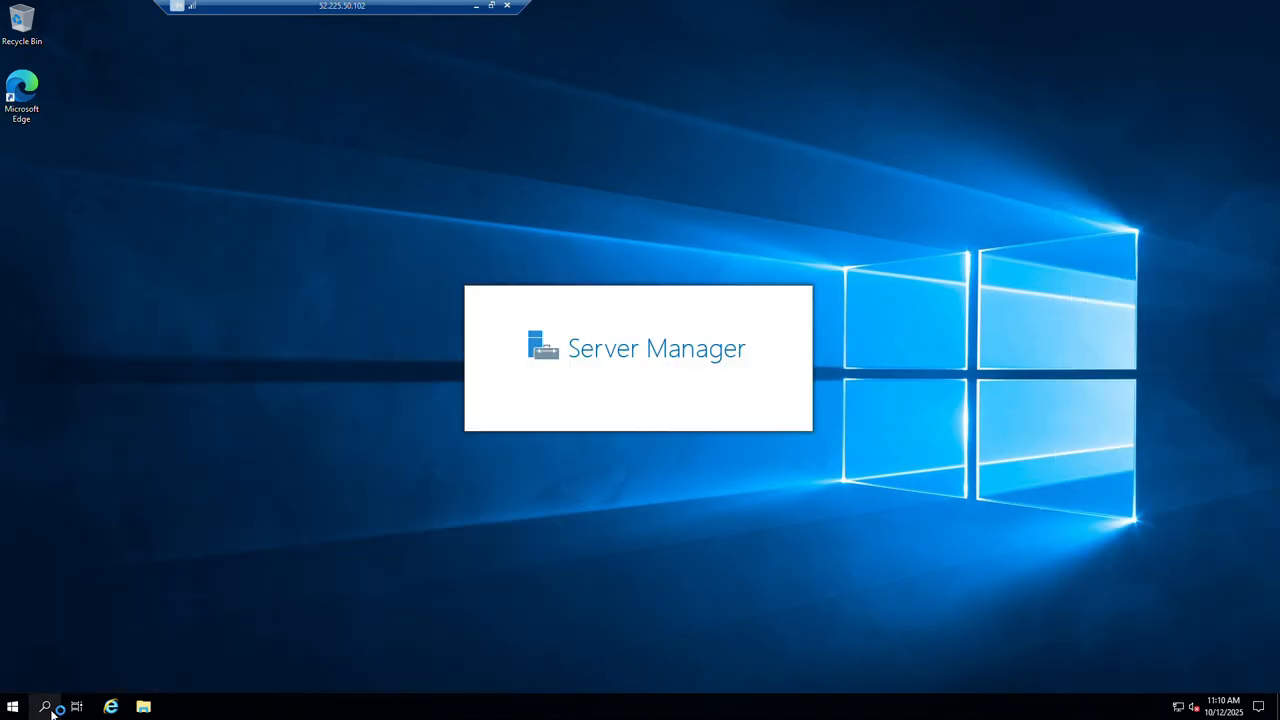
pyautogui.click(45, 707)
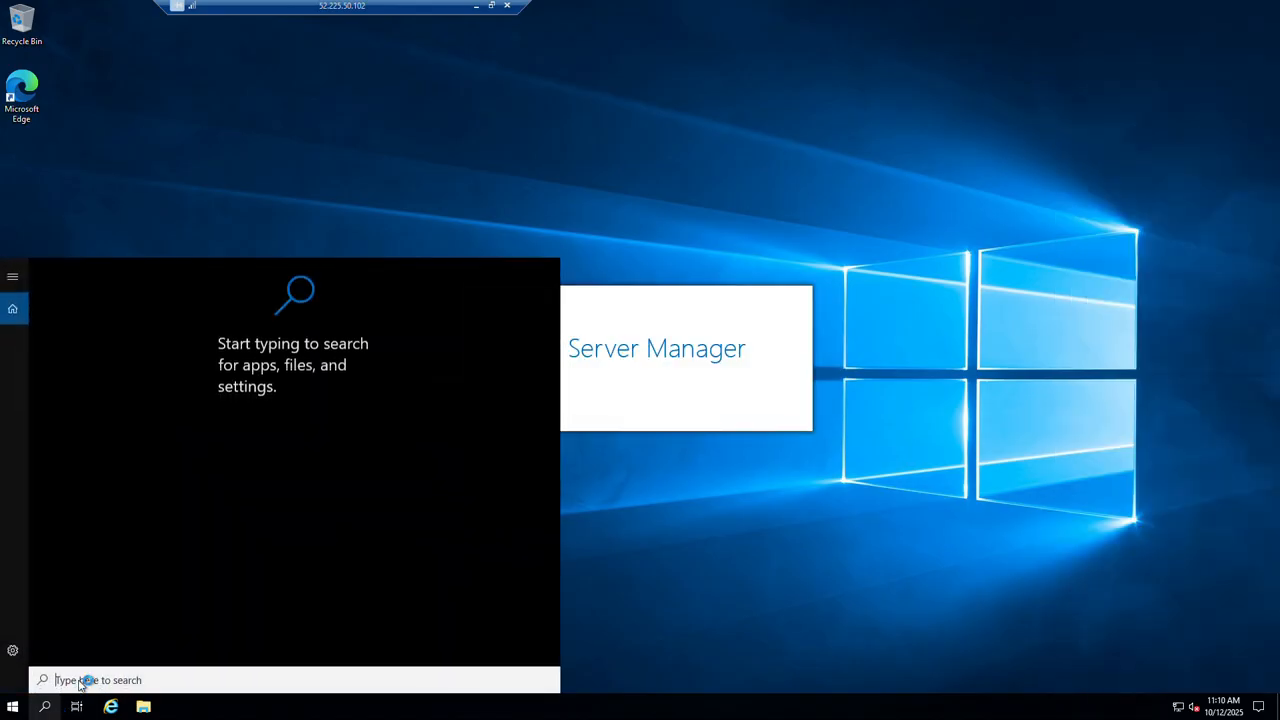
# Open Command Prompt on the VM and run hostname
pyautogui.write('c')
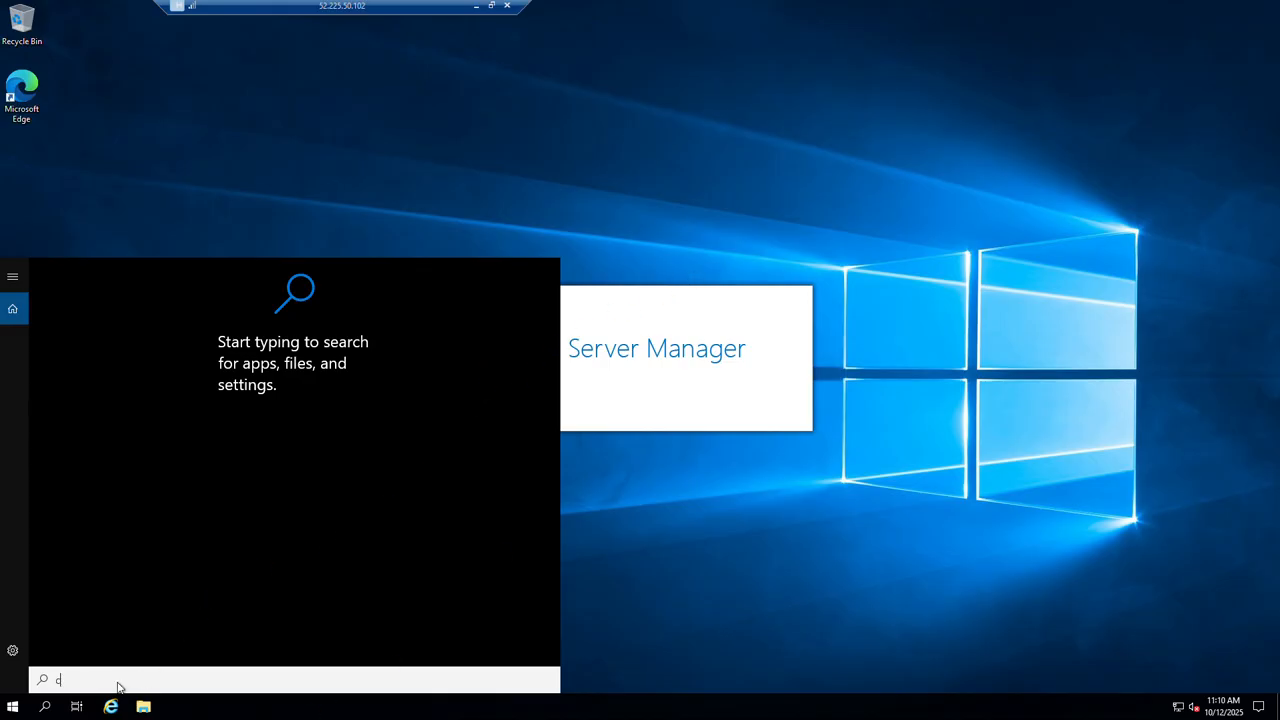
pyautogui.write('md')
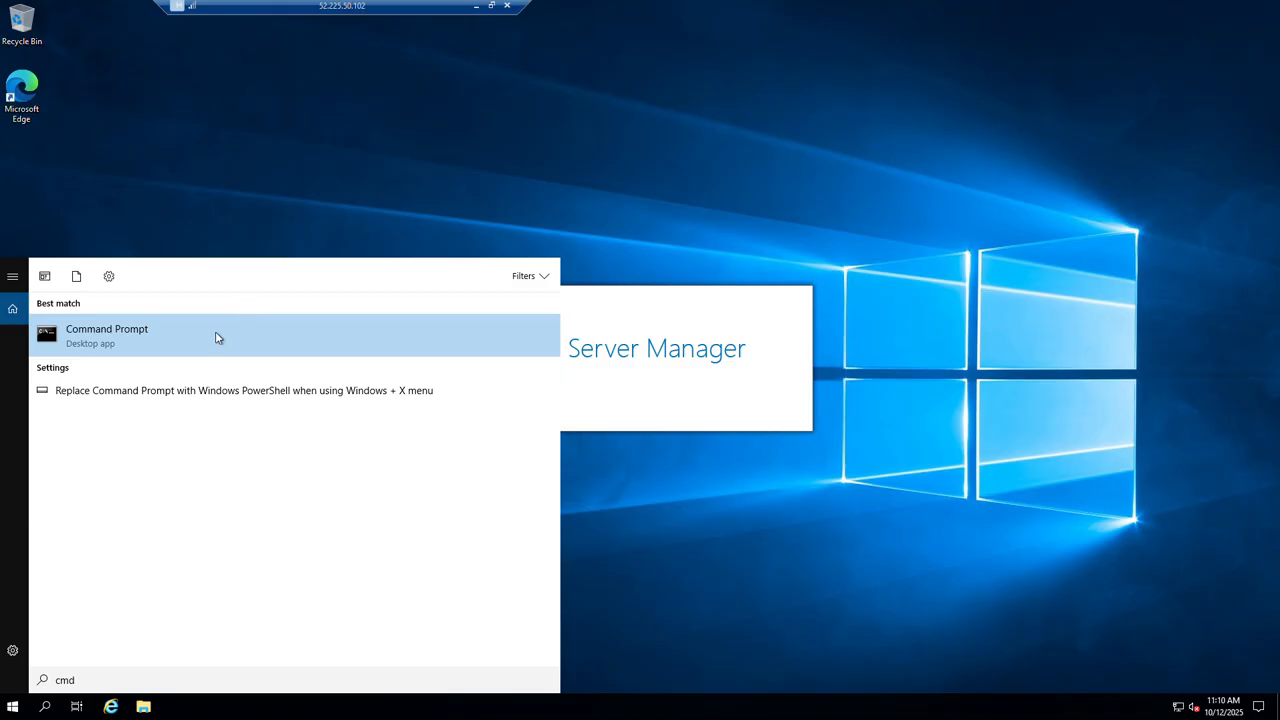
pyautogui.click(215, 337)
pyautogui.click(260, 165)
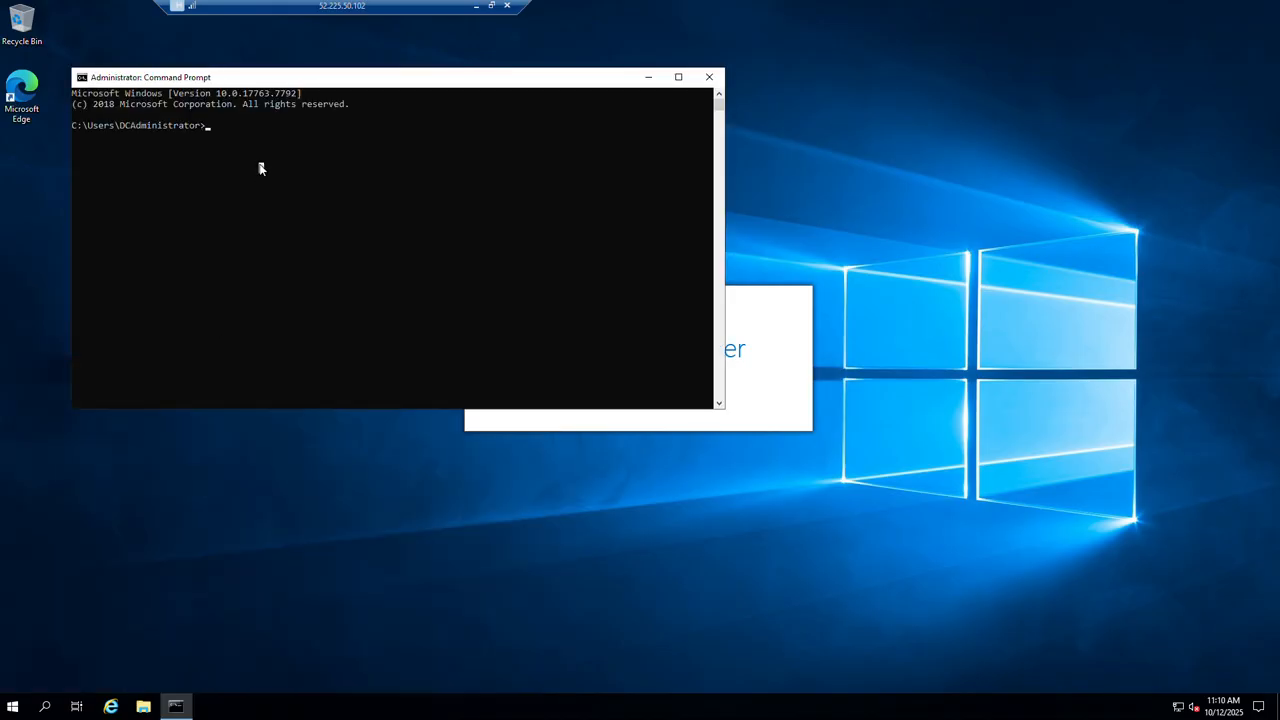
pyautogui.write('hostname')
pyautogui.press('Return')
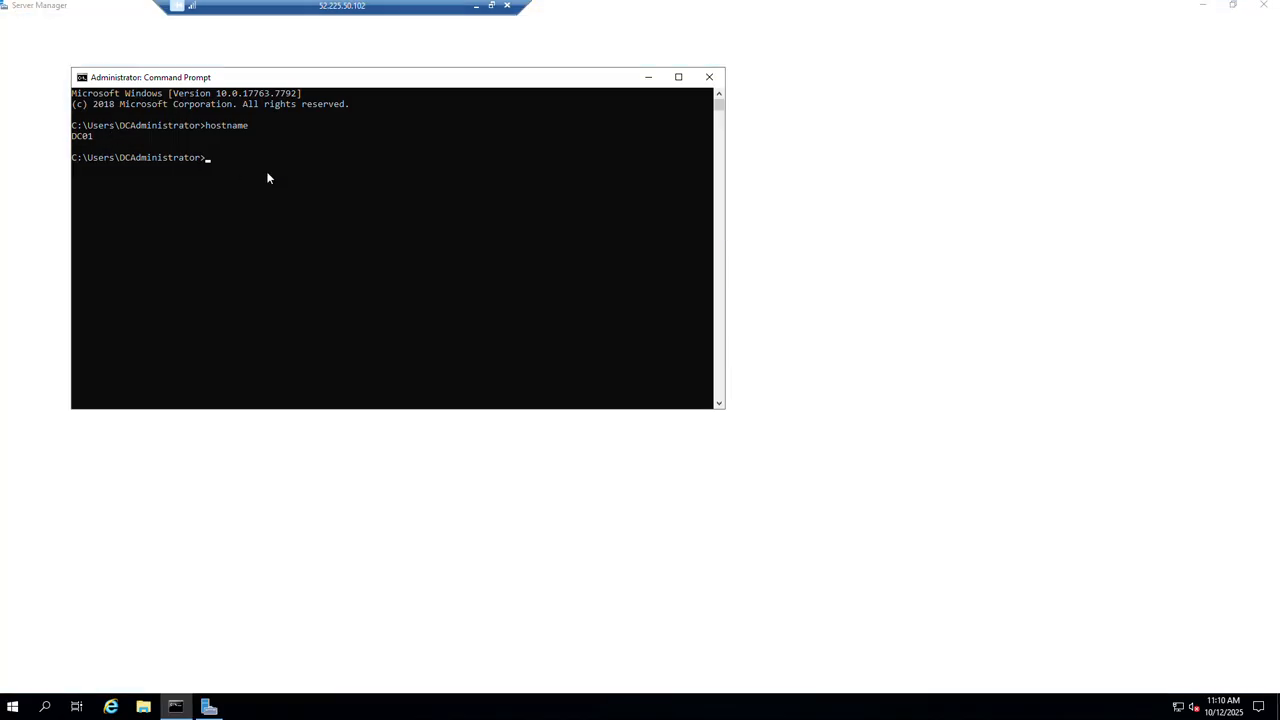
# Run ipconfig /all and select the default gateway address
pyautogui.write('ipco')
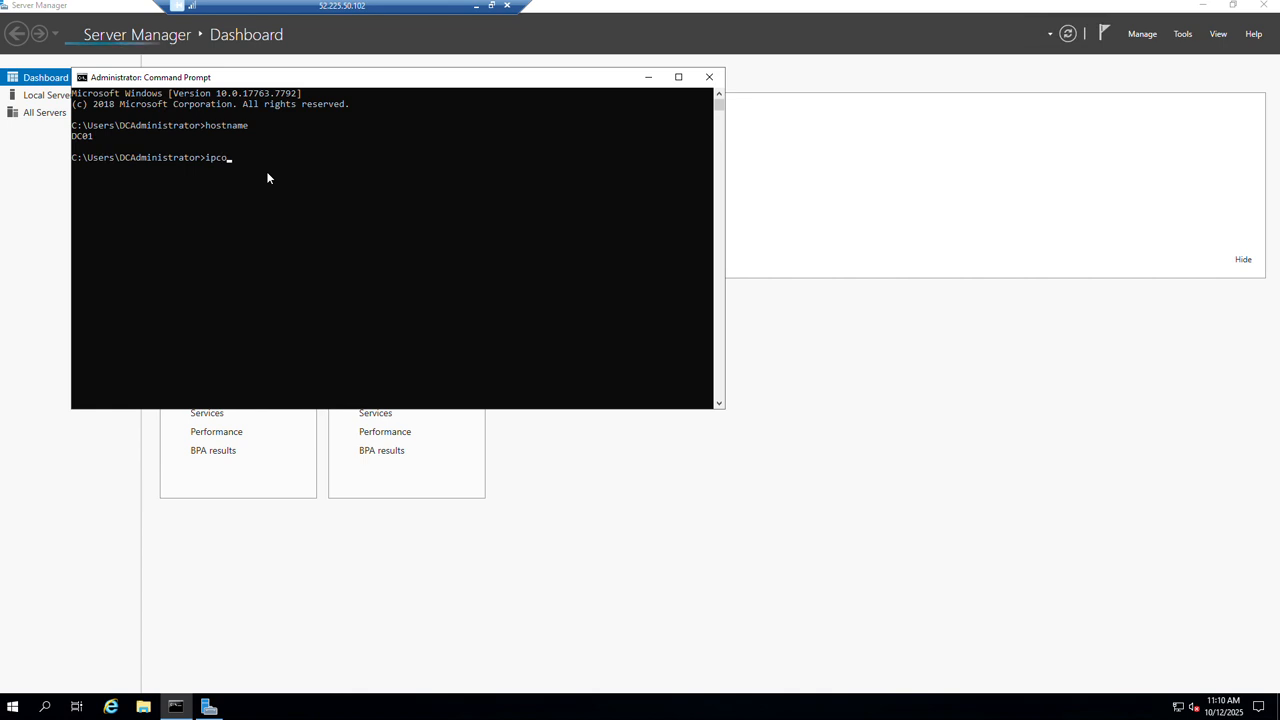
pyautogui.write('nfig ')
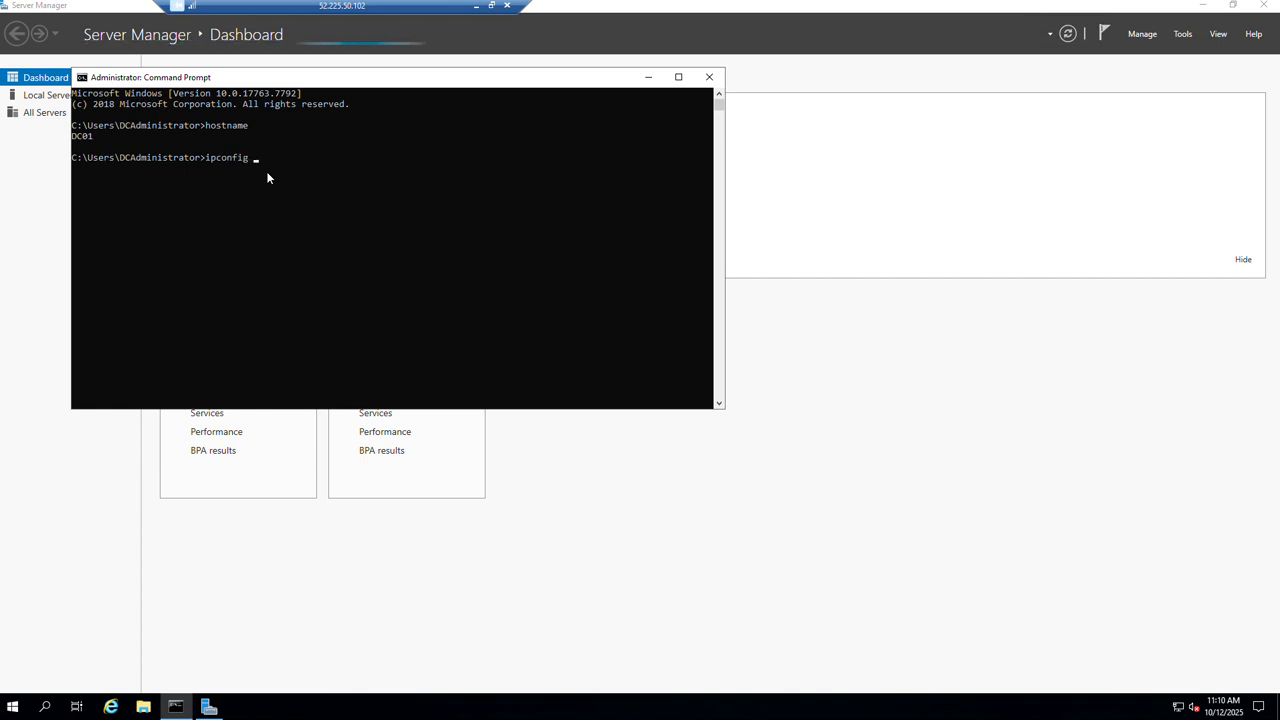
pyautogui.write('/all')
pyautogui.press('Return')
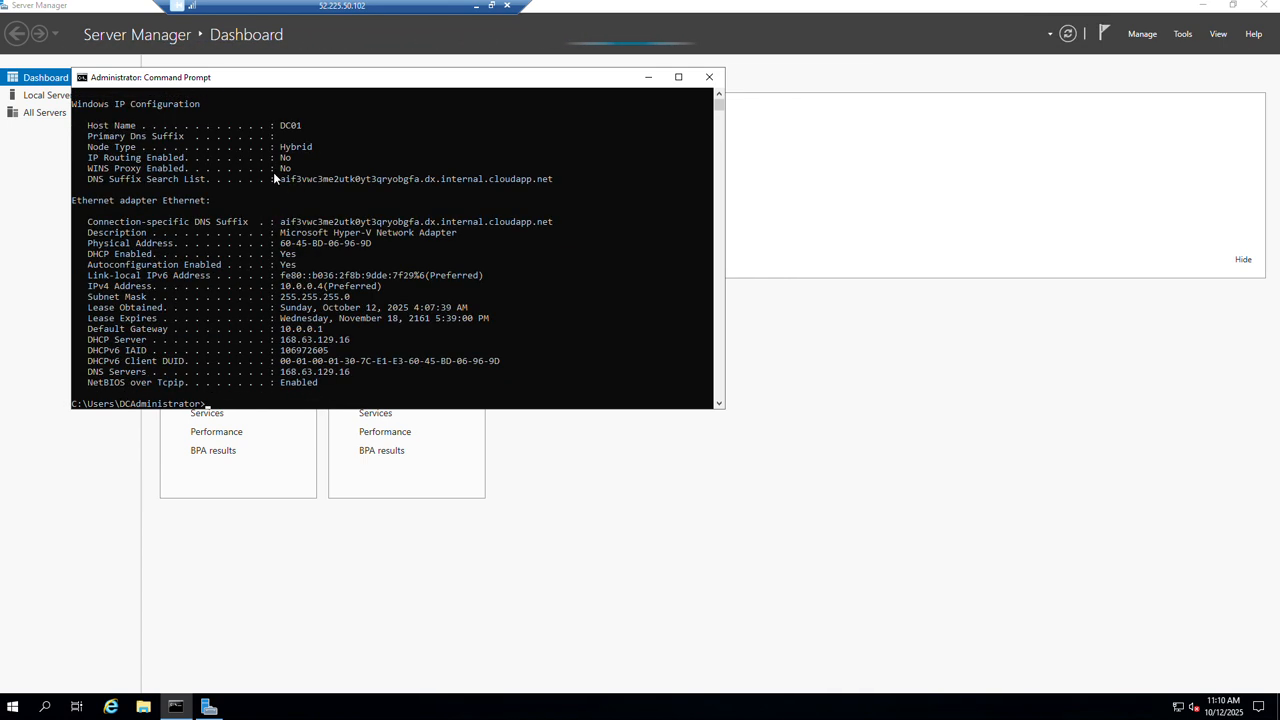
pyautogui.moveTo(276, 286); pyautogui.dragTo(266, 329)
# Dismiss the Server Manager welcome message and close Server Manager
pyautogui.click(948, 341)
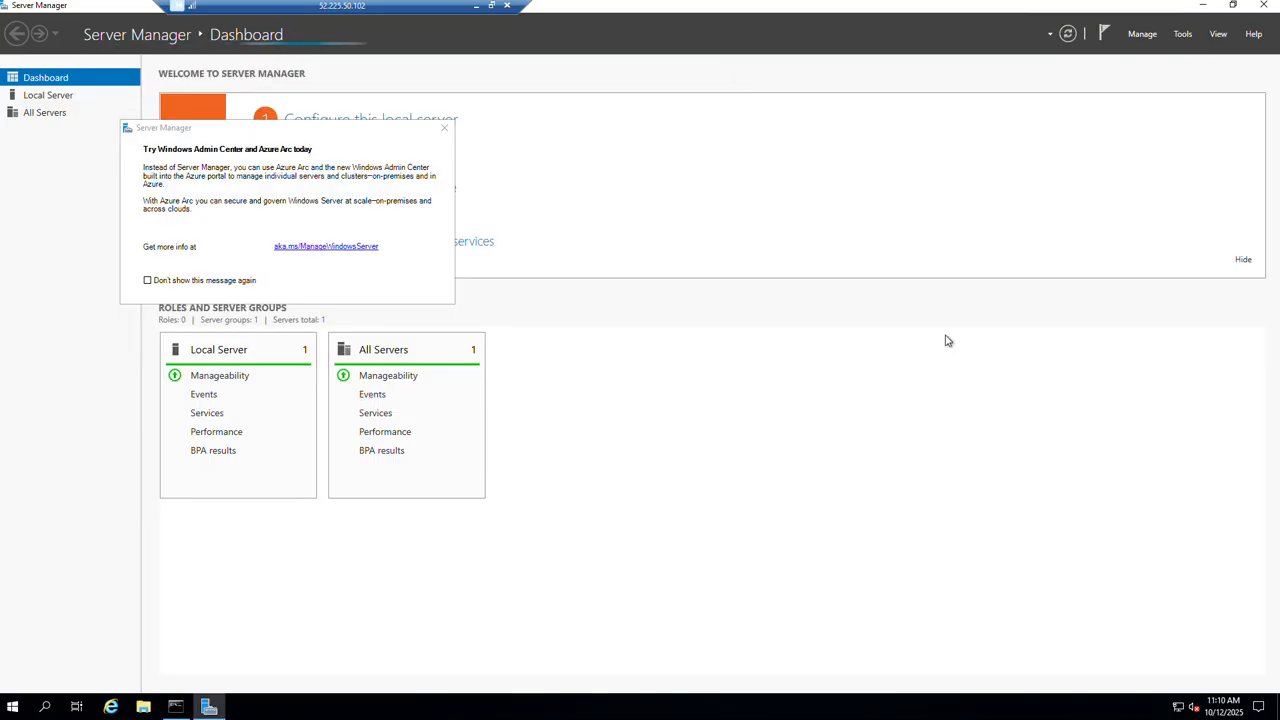
pyautogui.click(444, 128)
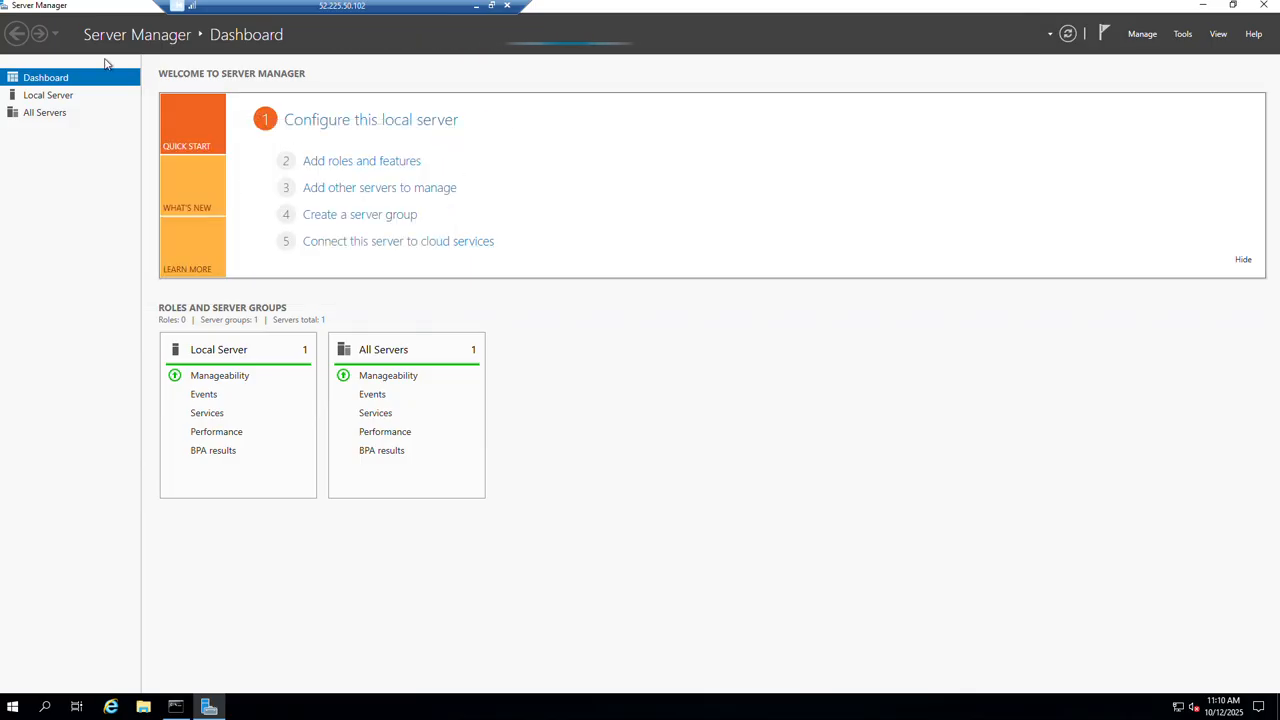
pyautogui.click(1265, 8)
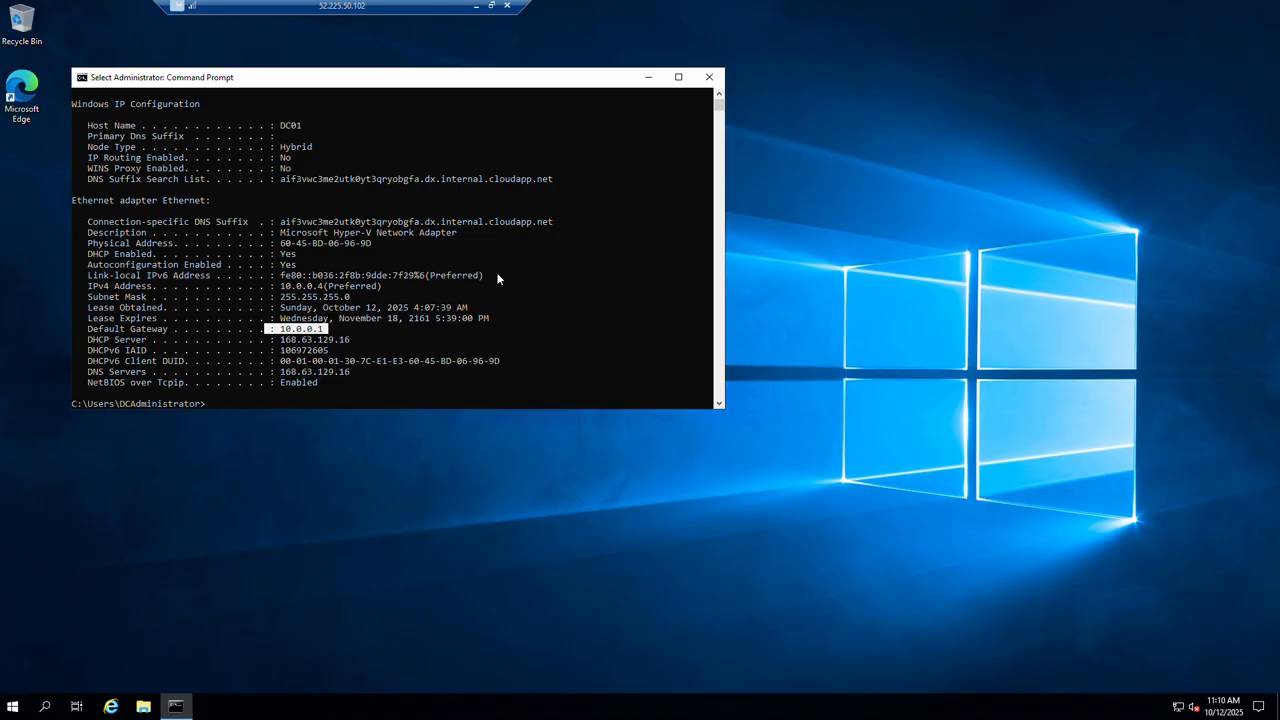
# Minimize the Command Prompt and launch Server Manager by searching for server
pyautogui.click(648, 77)
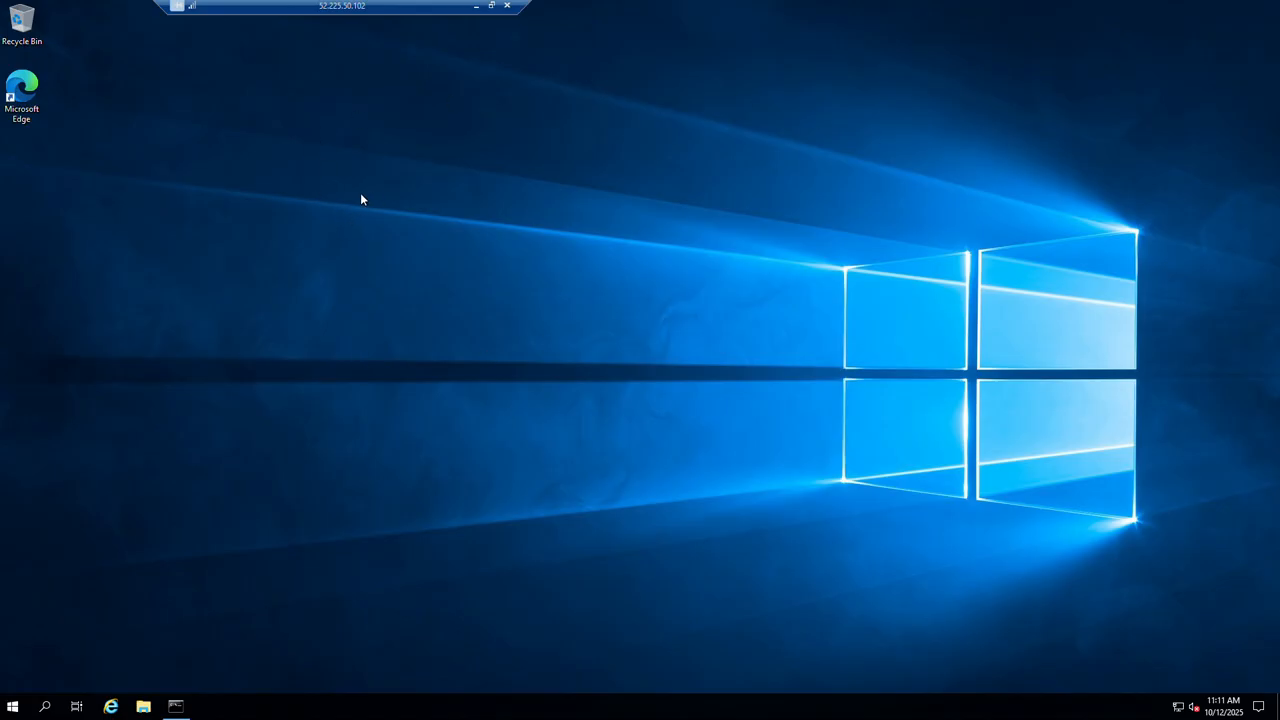
pyautogui.click(45, 707)
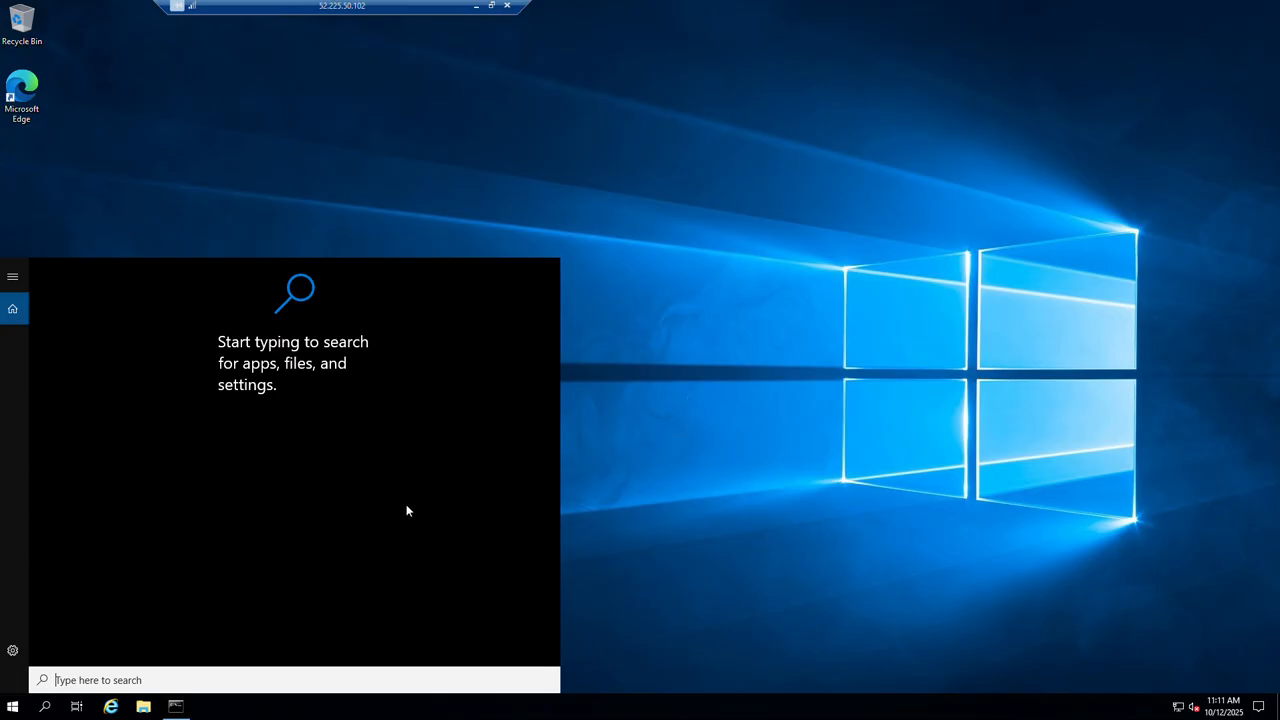
pyautogui.write('server')
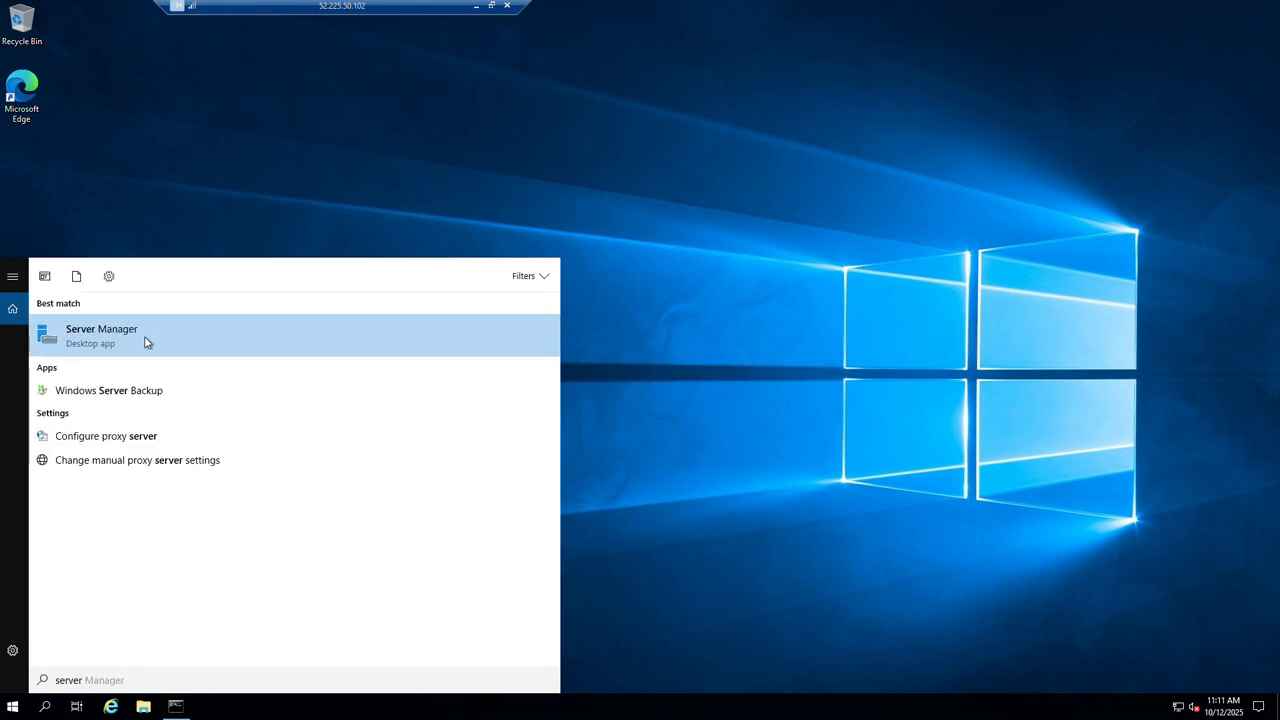
pyautogui.click(147, 342)
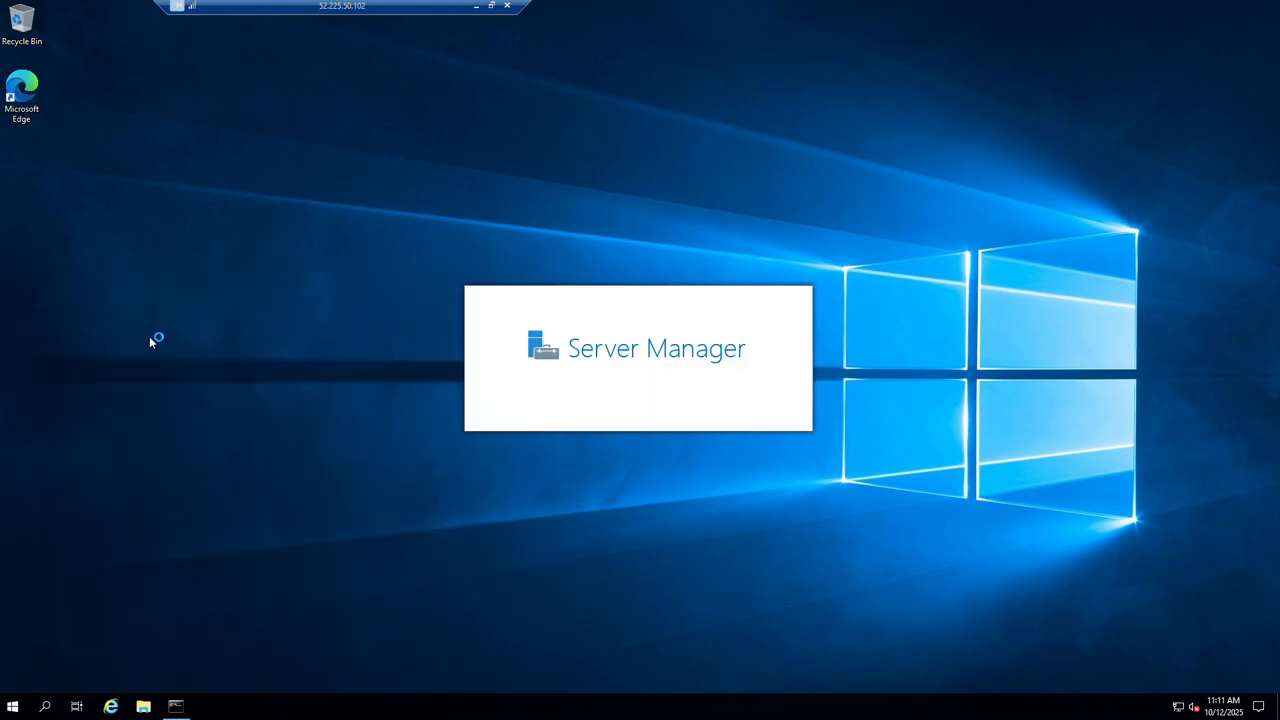
pyautogui.click(340, 23)
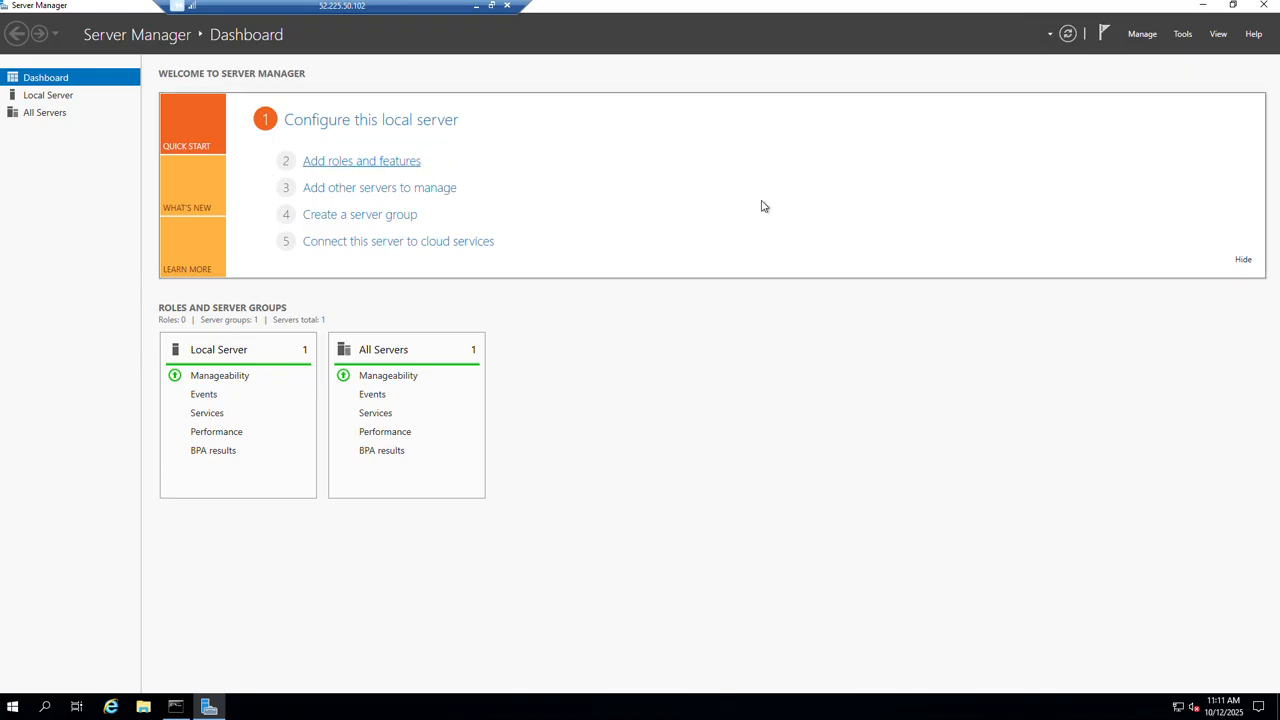
# Open the Add Roles and Features wizard
pyautogui.click(1183, 37)
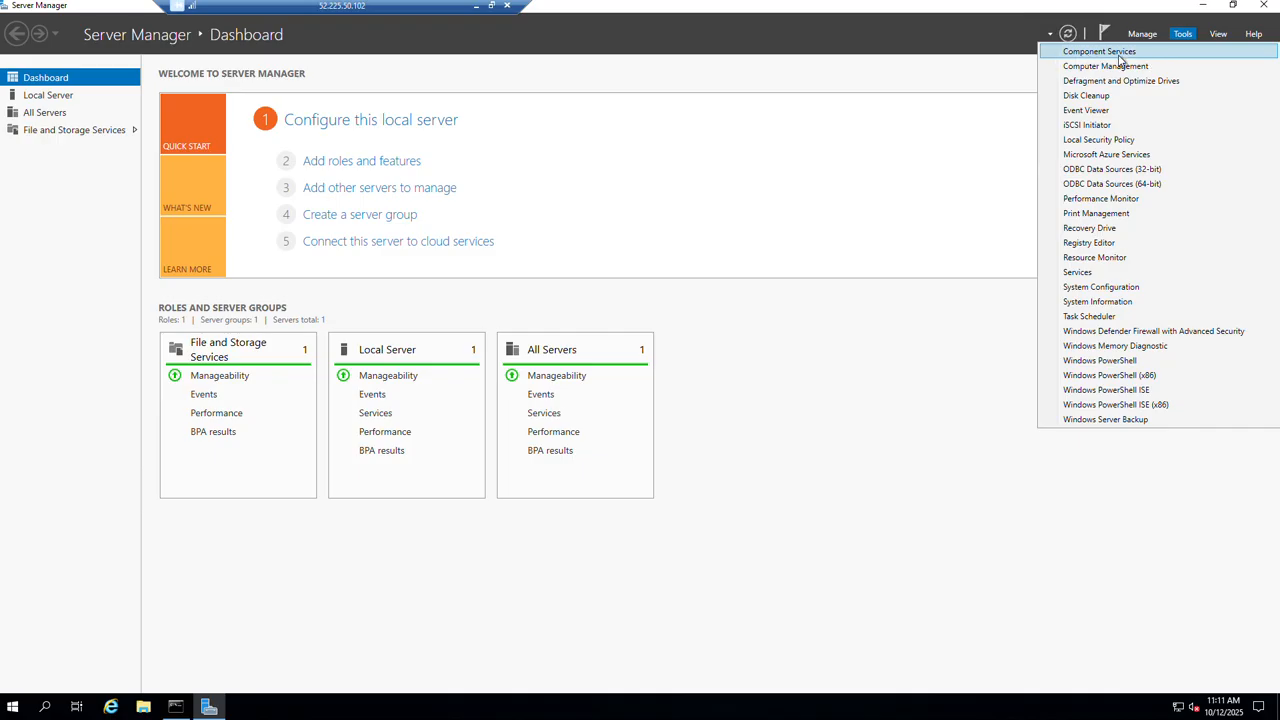
pyautogui.click(985, 285)
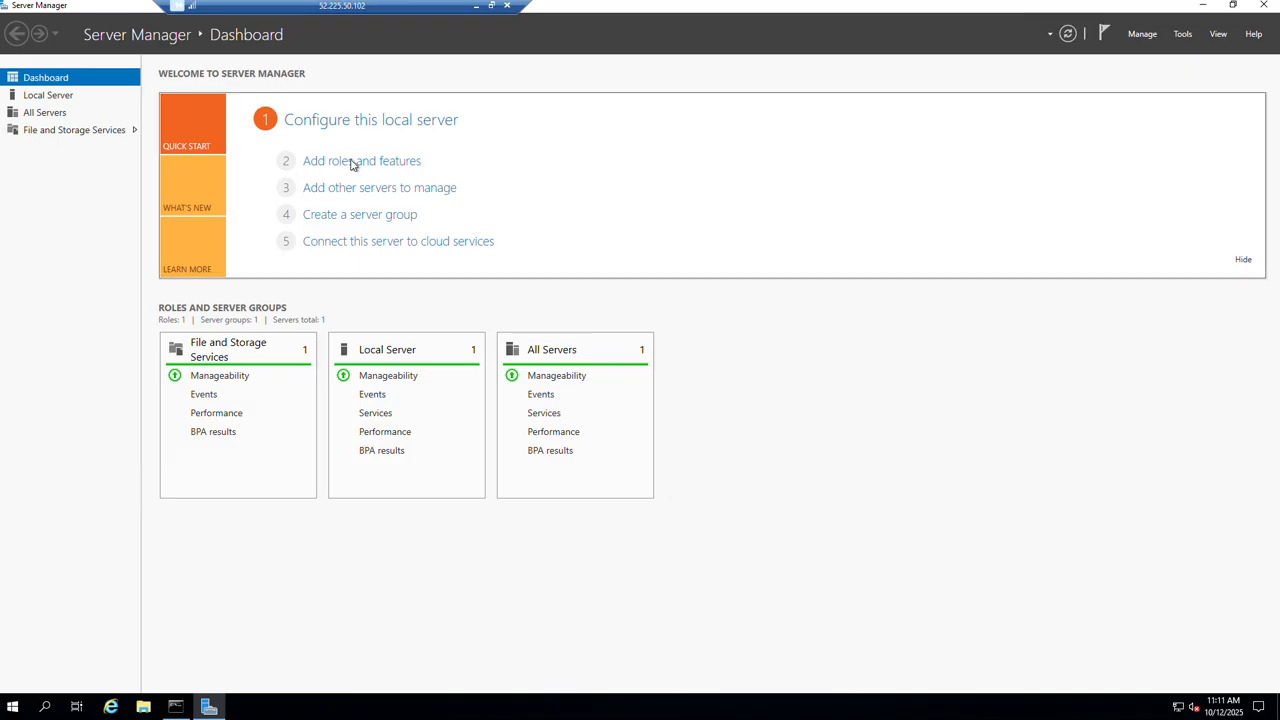
pyautogui.click(1139, 38)
pyautogui.click(1155, 51)
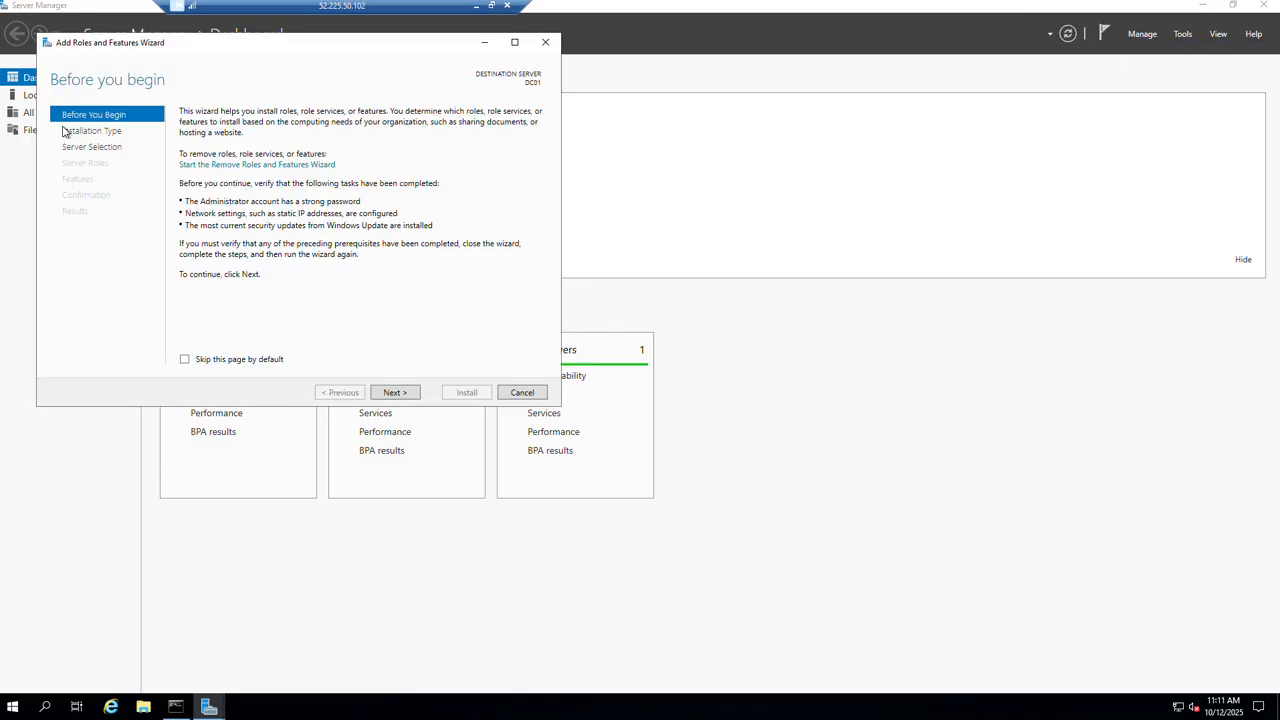
# Proceed with a role-based installation on server DC01 to reach the server roles page
pyautogui.click(395, 392)
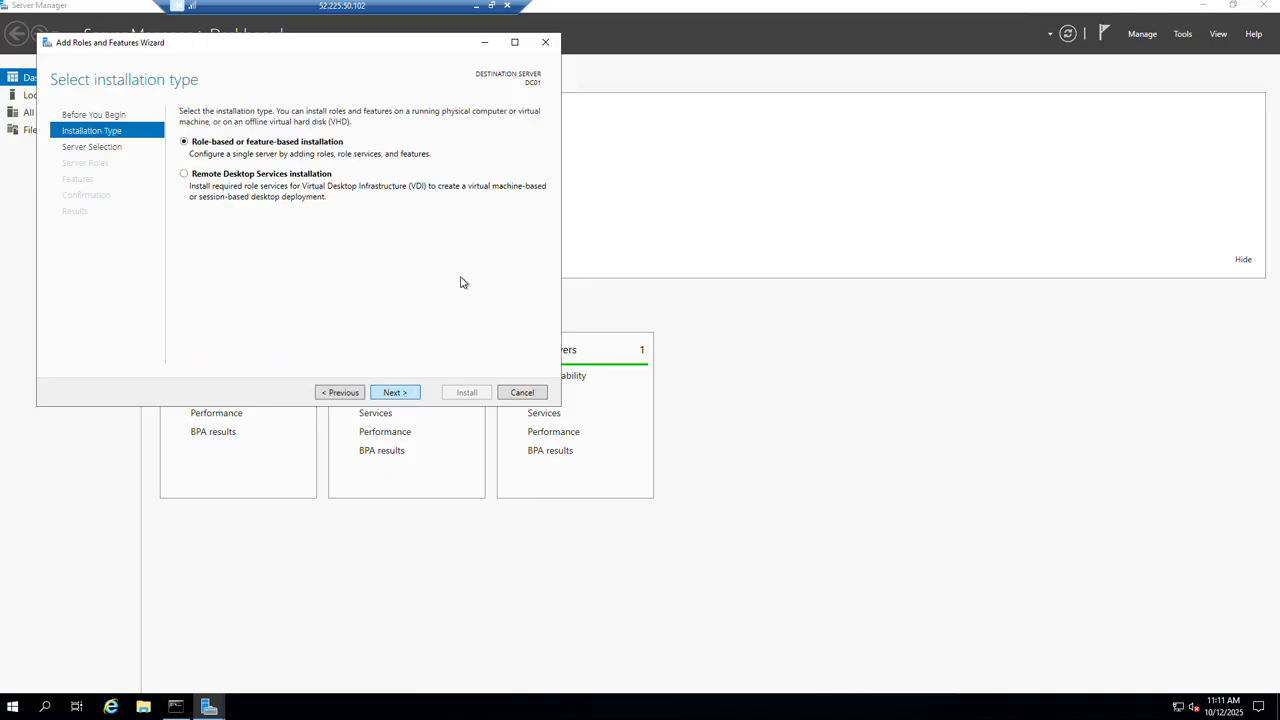
pyautogui.click(395, 393)
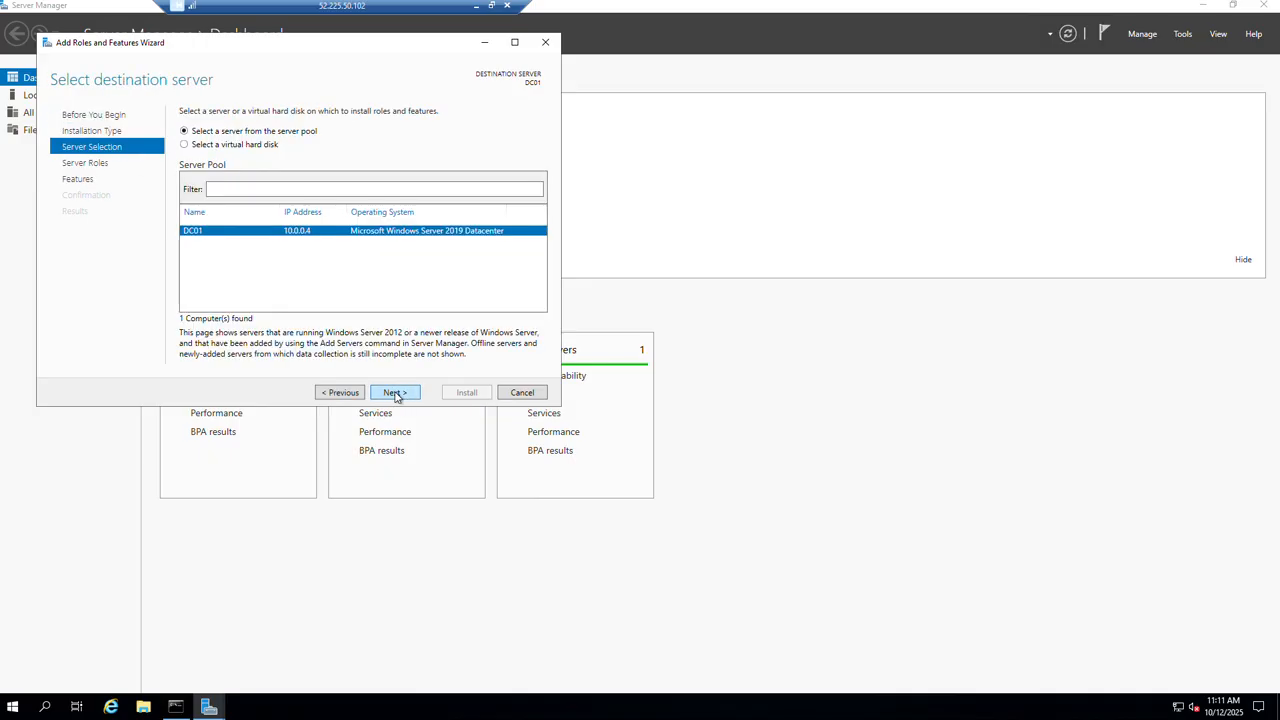
pyautogui.click(395, 392)
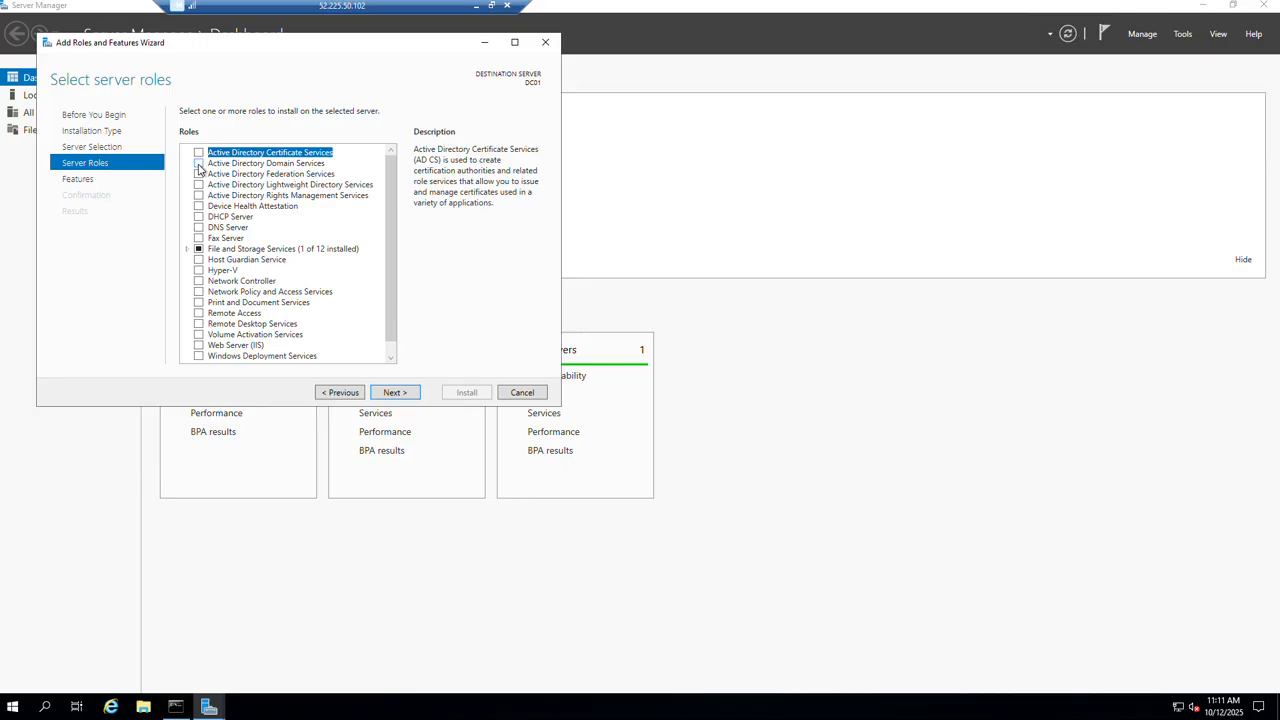
# Select the Active Directory Domain Services and DNS Server roles, adding their required features and continuing past the static IP warning
pyautogui.click(198, 164)
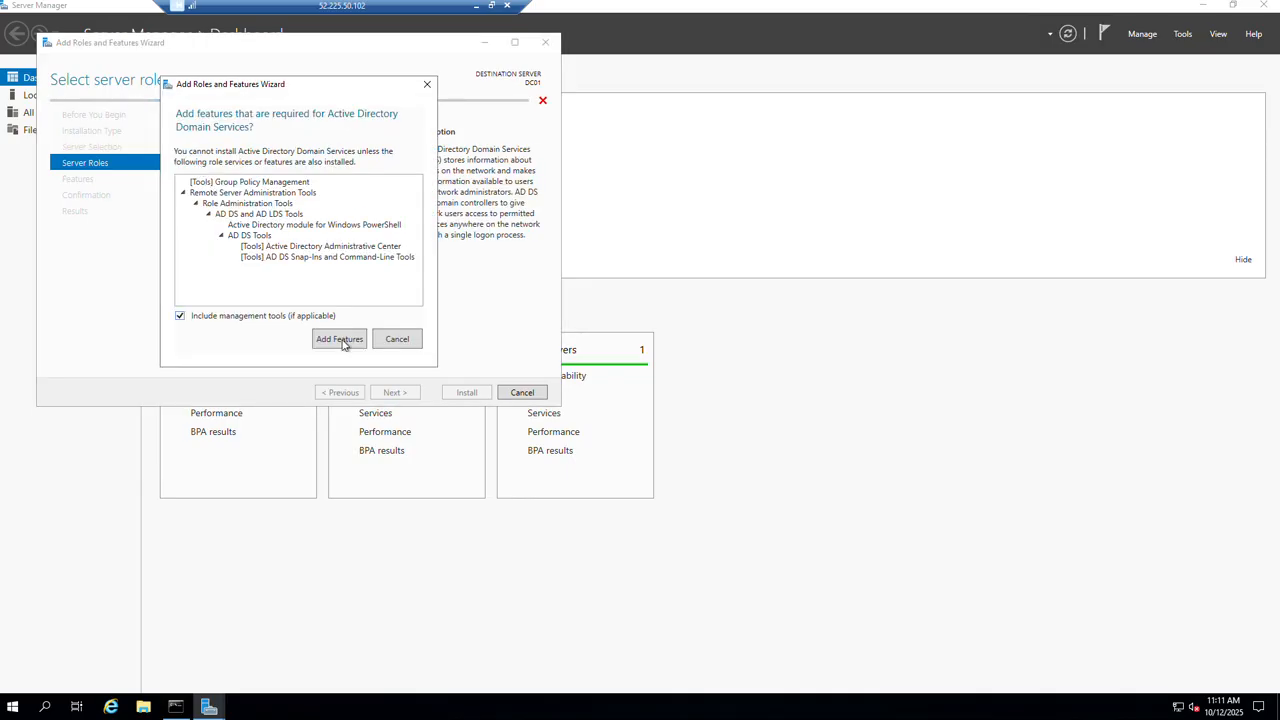
pyautogui.click(340, 339)
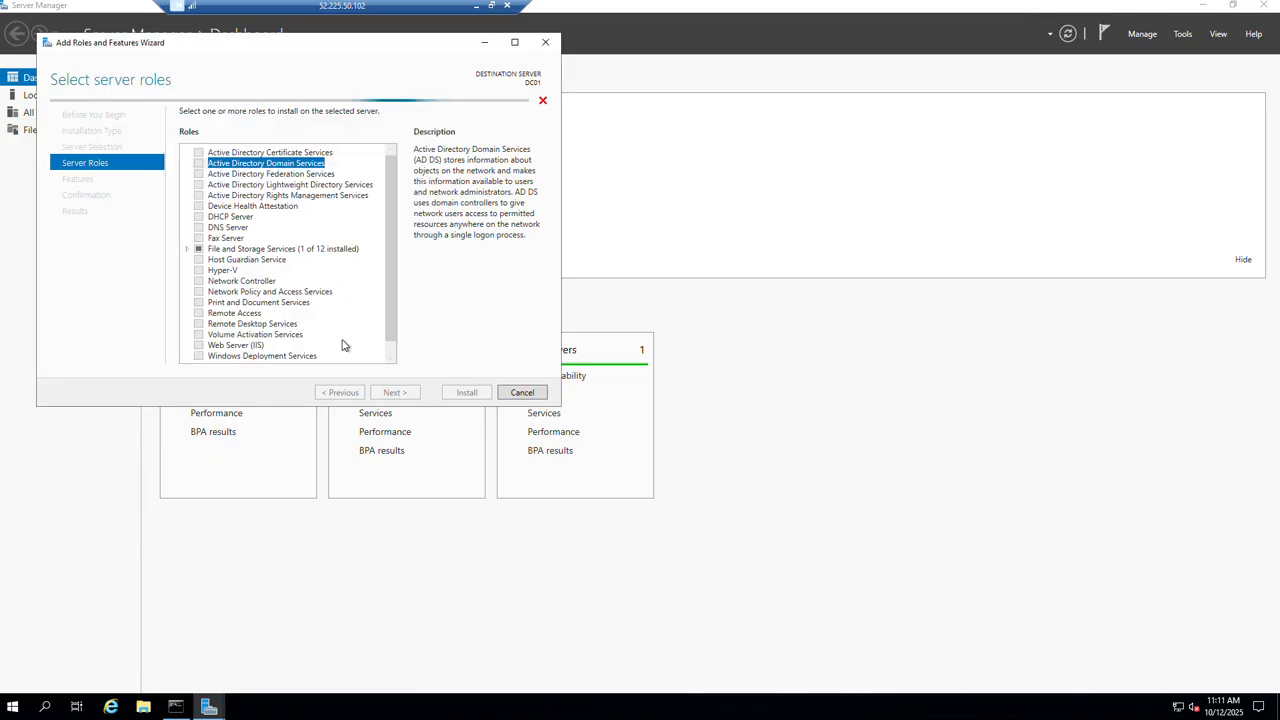
pyautogui.click(198, 228)
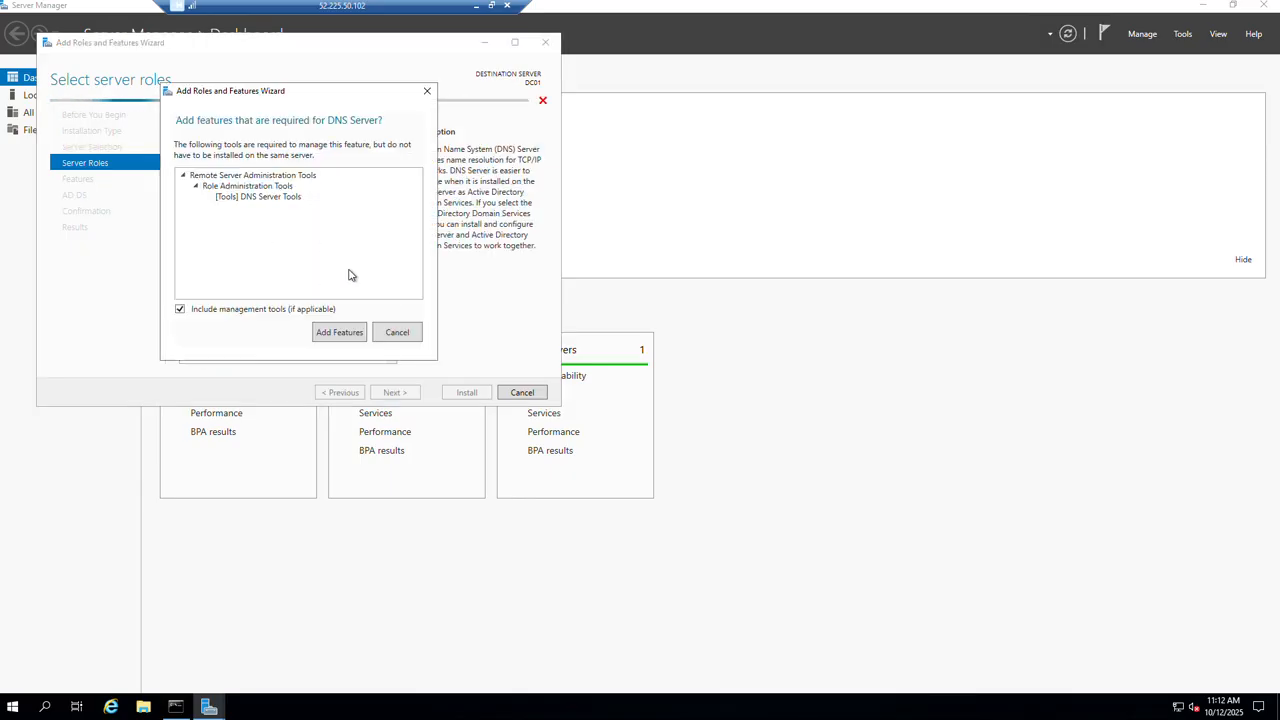
pyautogui.click(339, 332)
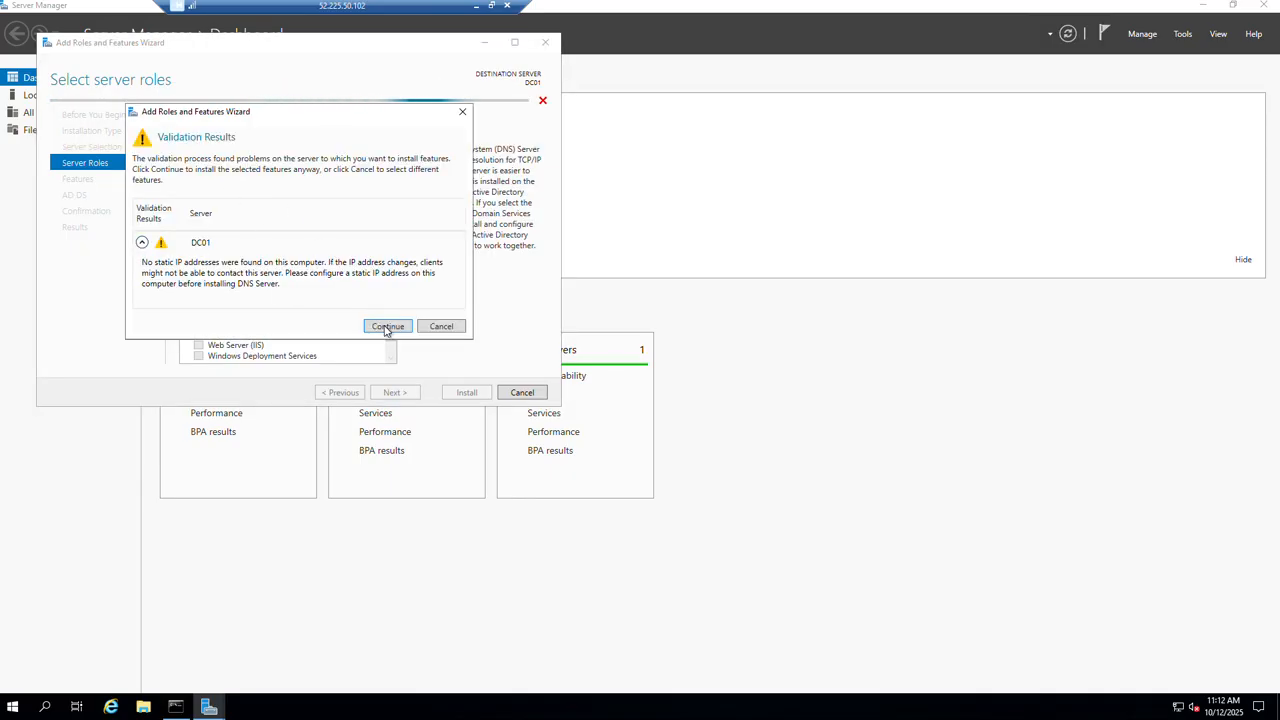
pyautogui.click(390, 328)
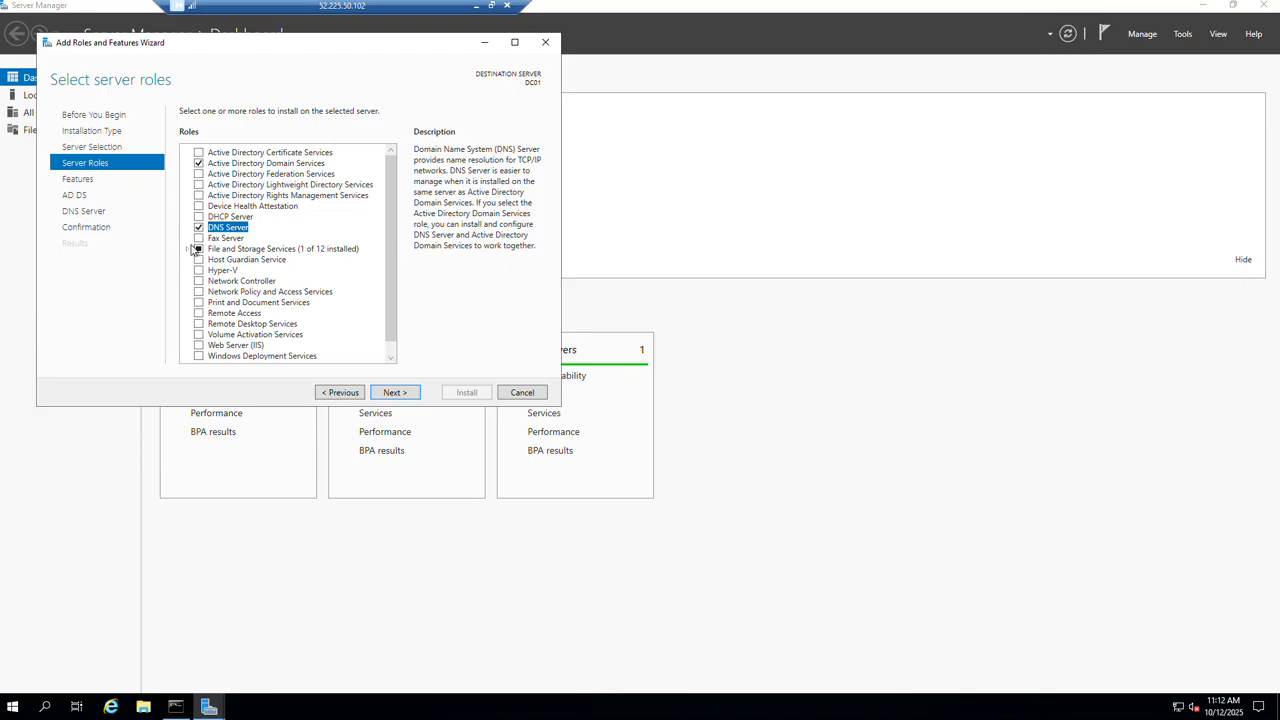
# Advance past the Features, AD DS and DNS Server pages to the confirmation page
pyautogui.click(391, 393)
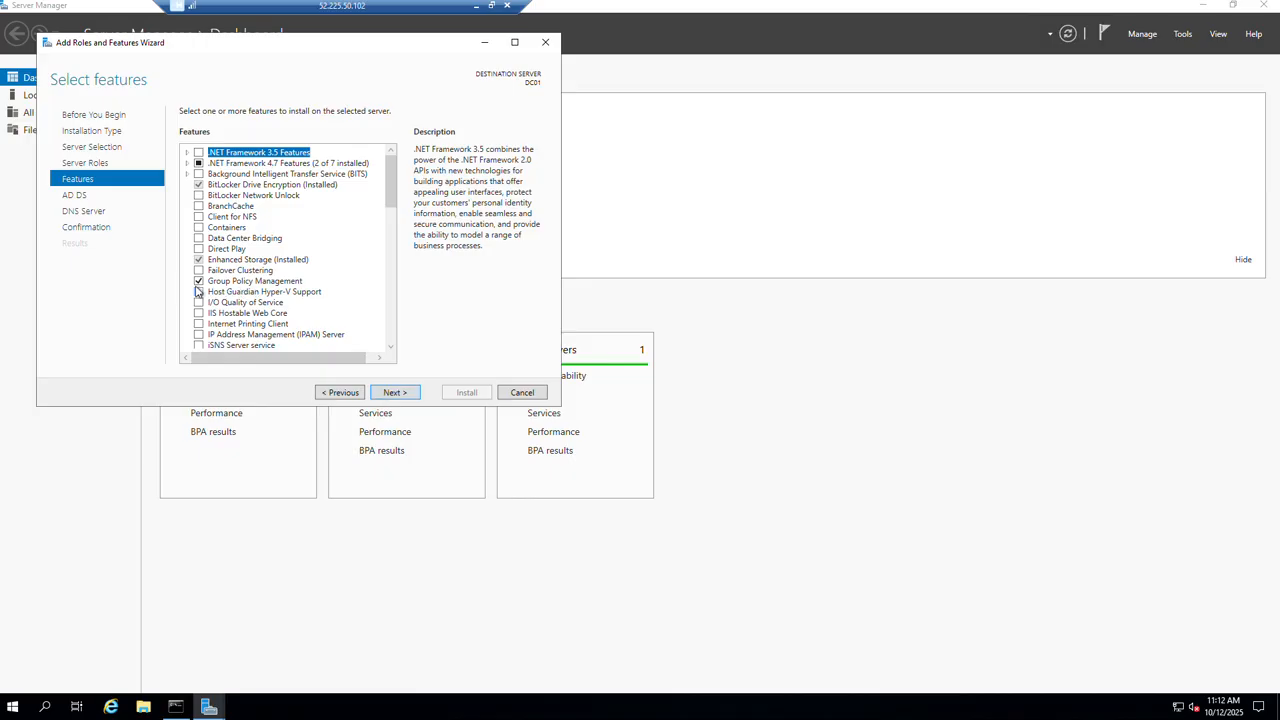
pyautogui.click(389, 393)
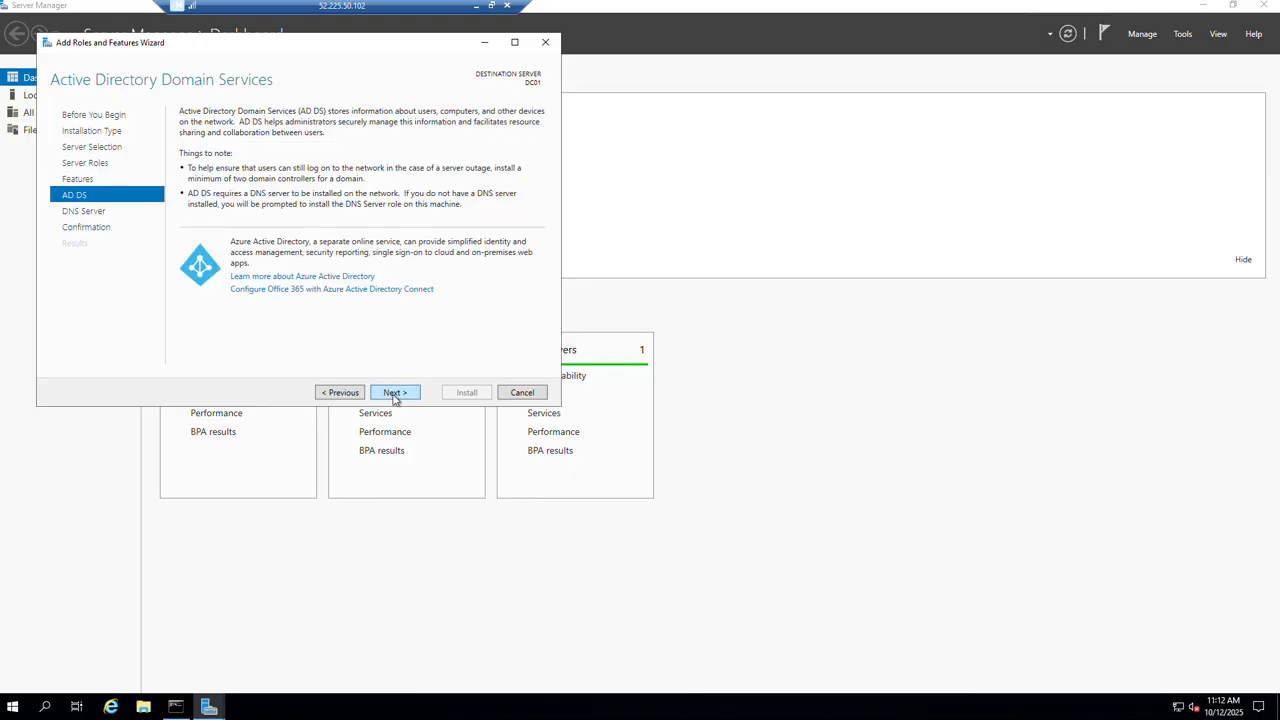
pyautogui.click(395, 397)
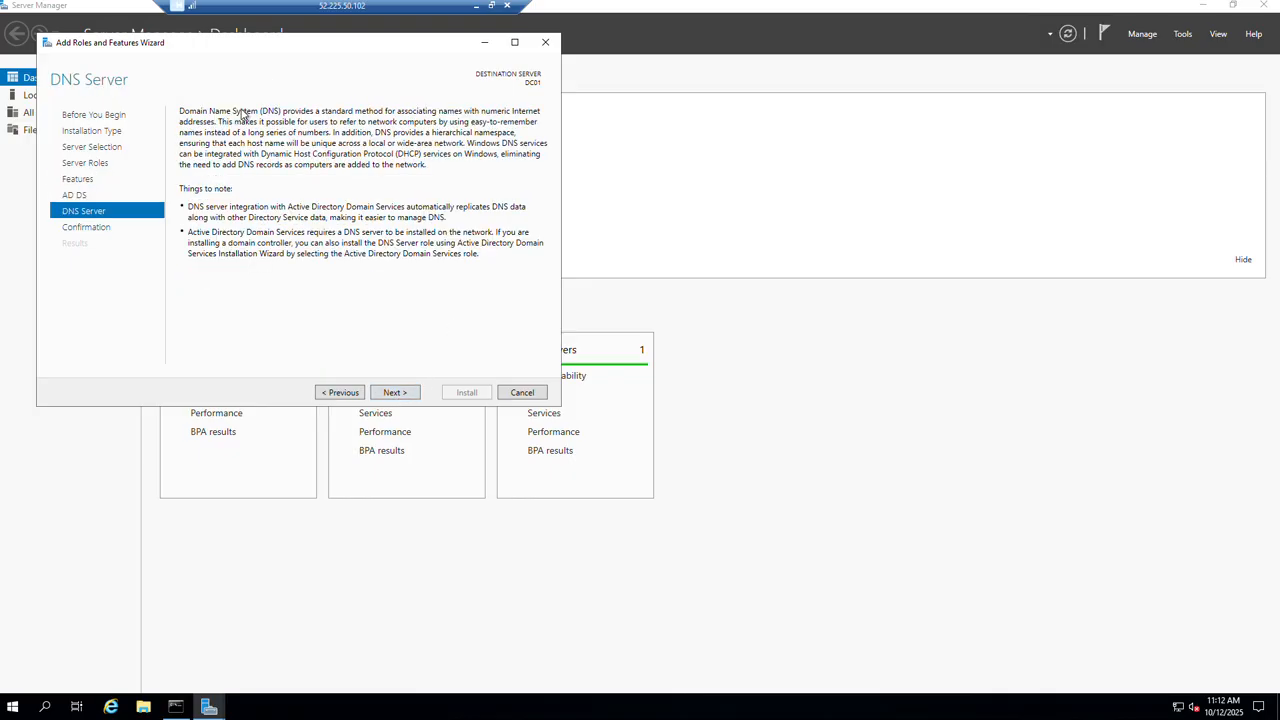
pyautogui.click(395, 394)
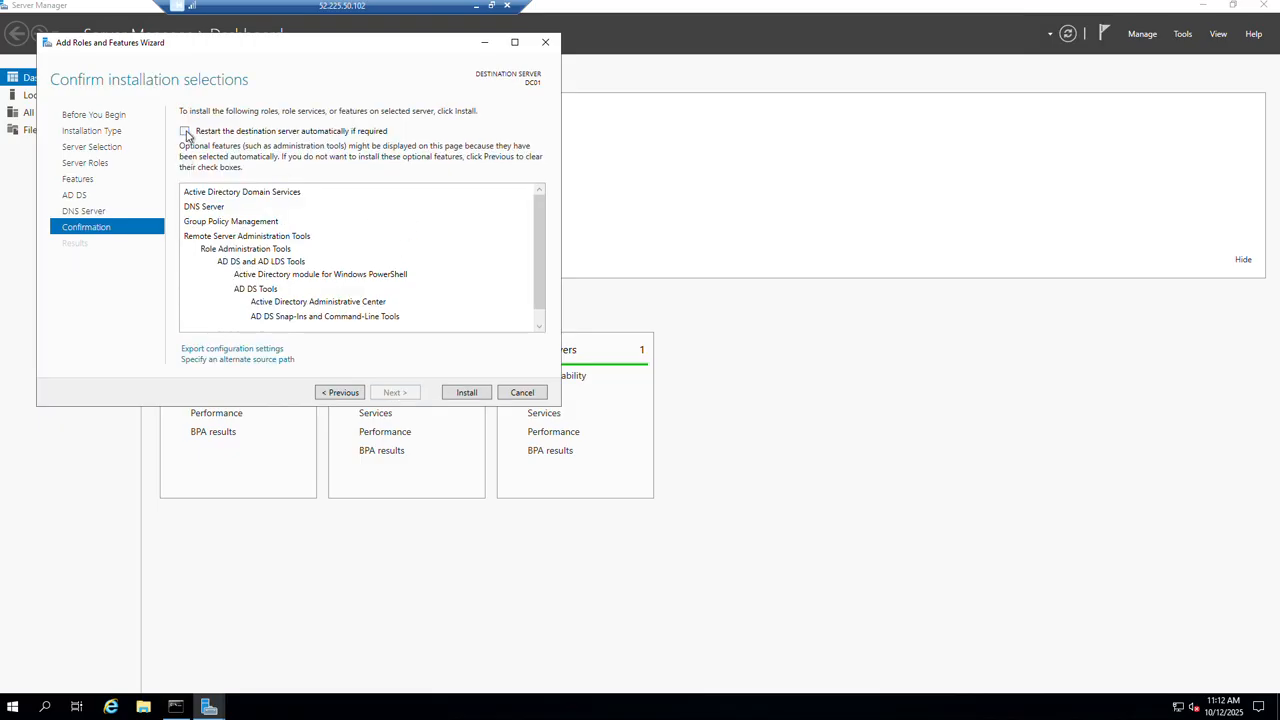
# Allow automatic restart if required, install the selected roles, and close the wizard
pyautogui.click(185, 132)
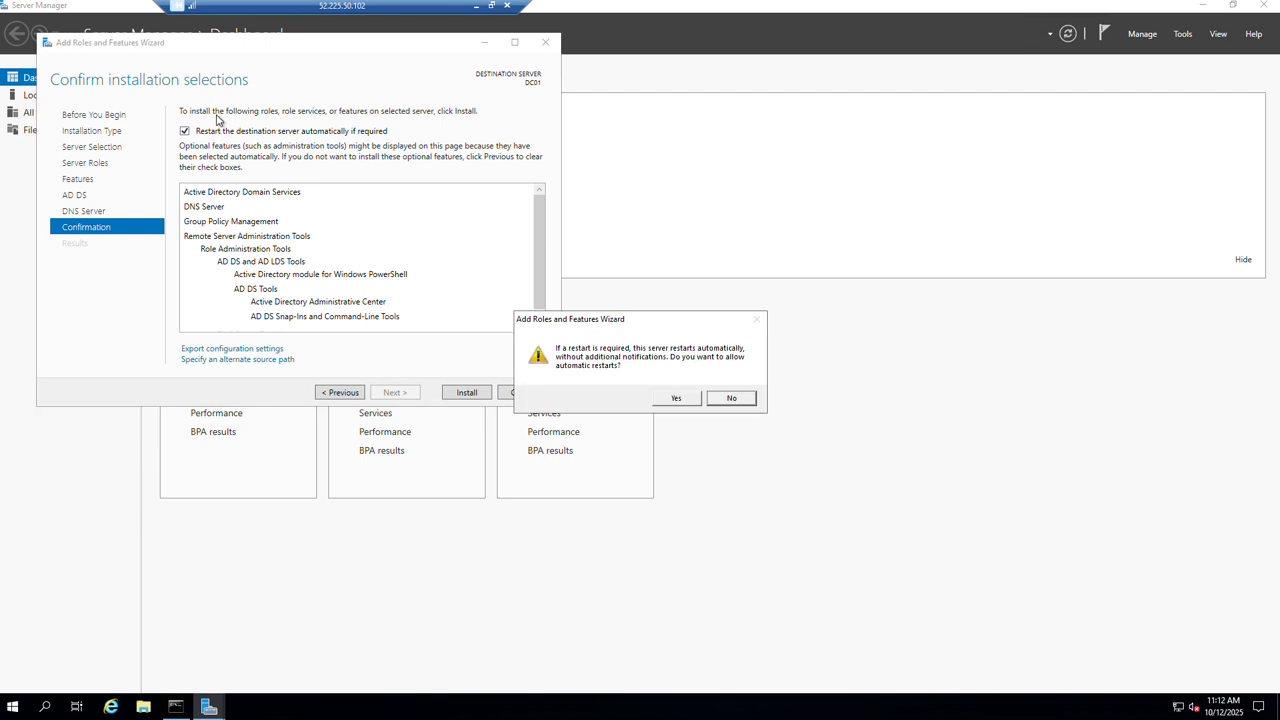
pyautogui.click(676, 399)
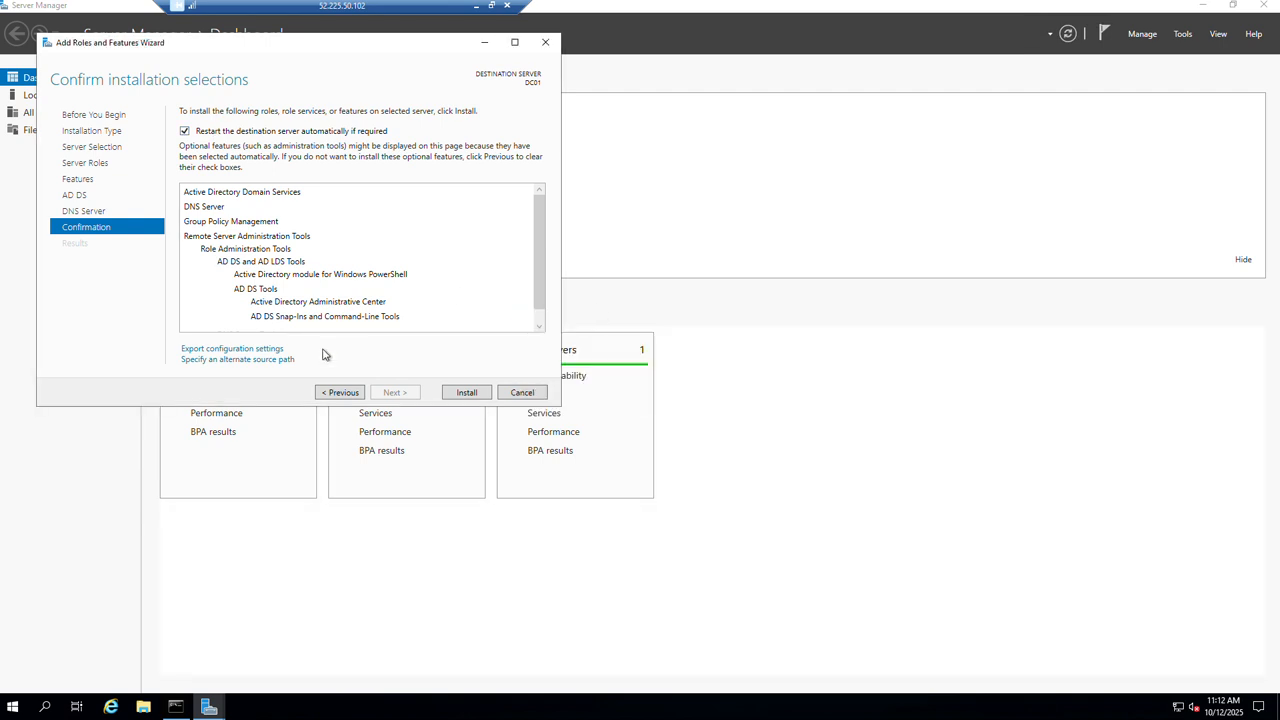
pyautogui.click(464, 394)
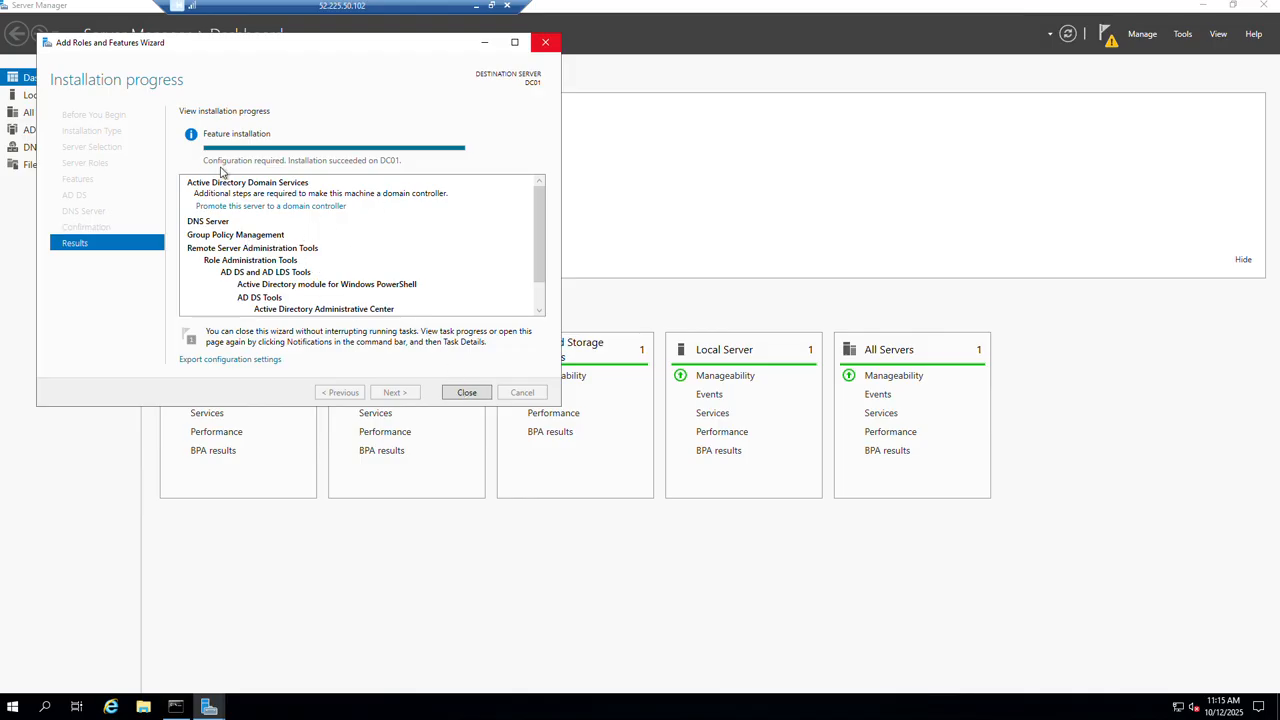
pyautogui.click(467, 392)
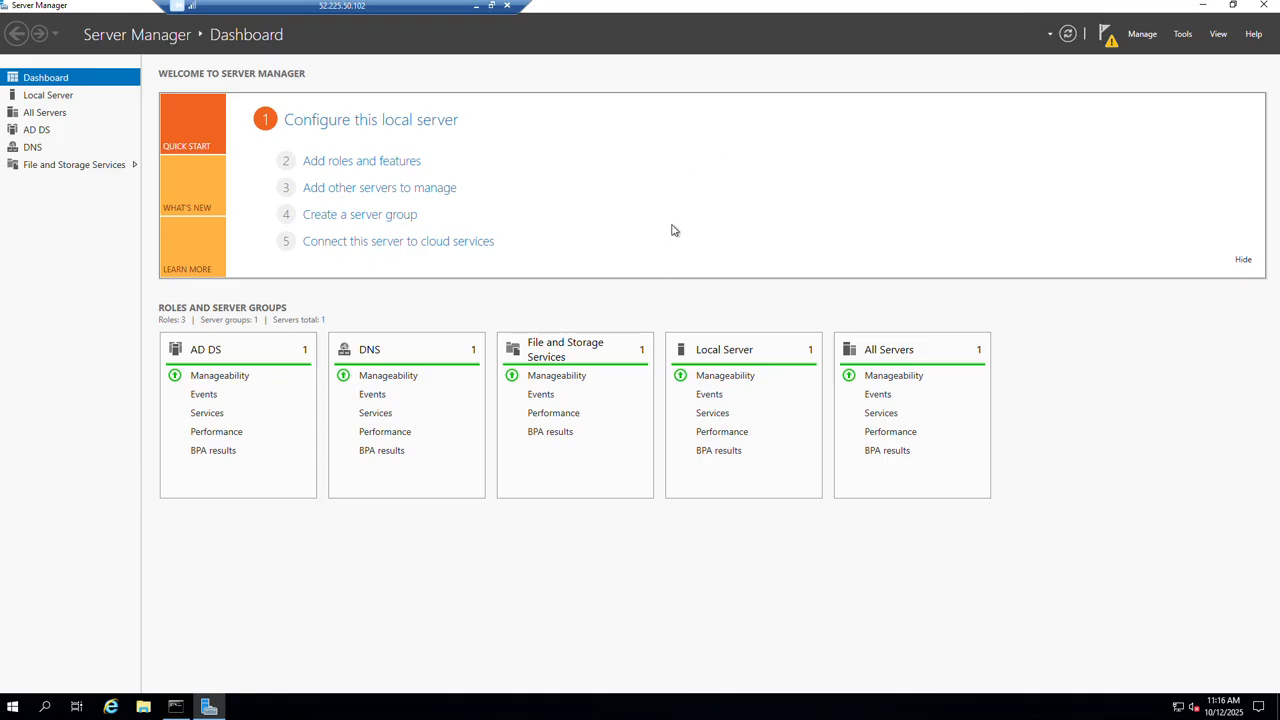
# Start promoting the server to a domain controller and add a new forest with root domain ABCMoters.com
pyautogui.click(1112, 40)
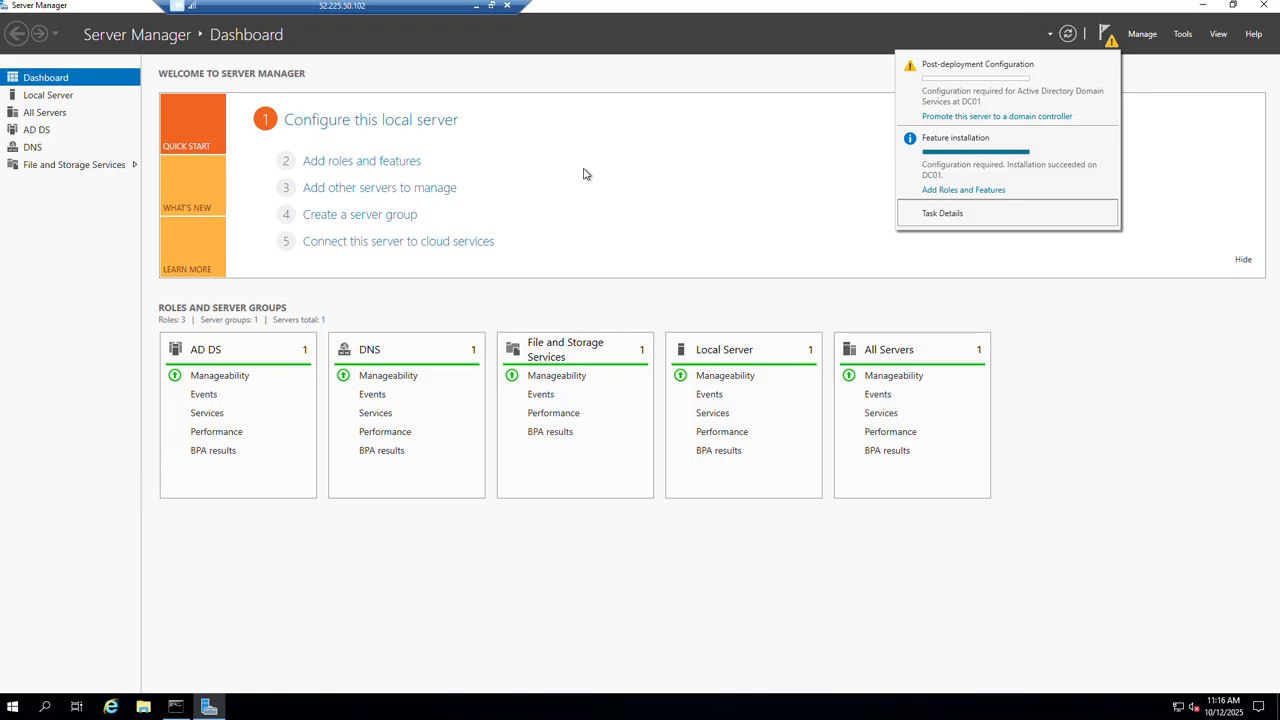
pyautogui.click(1000, 117)
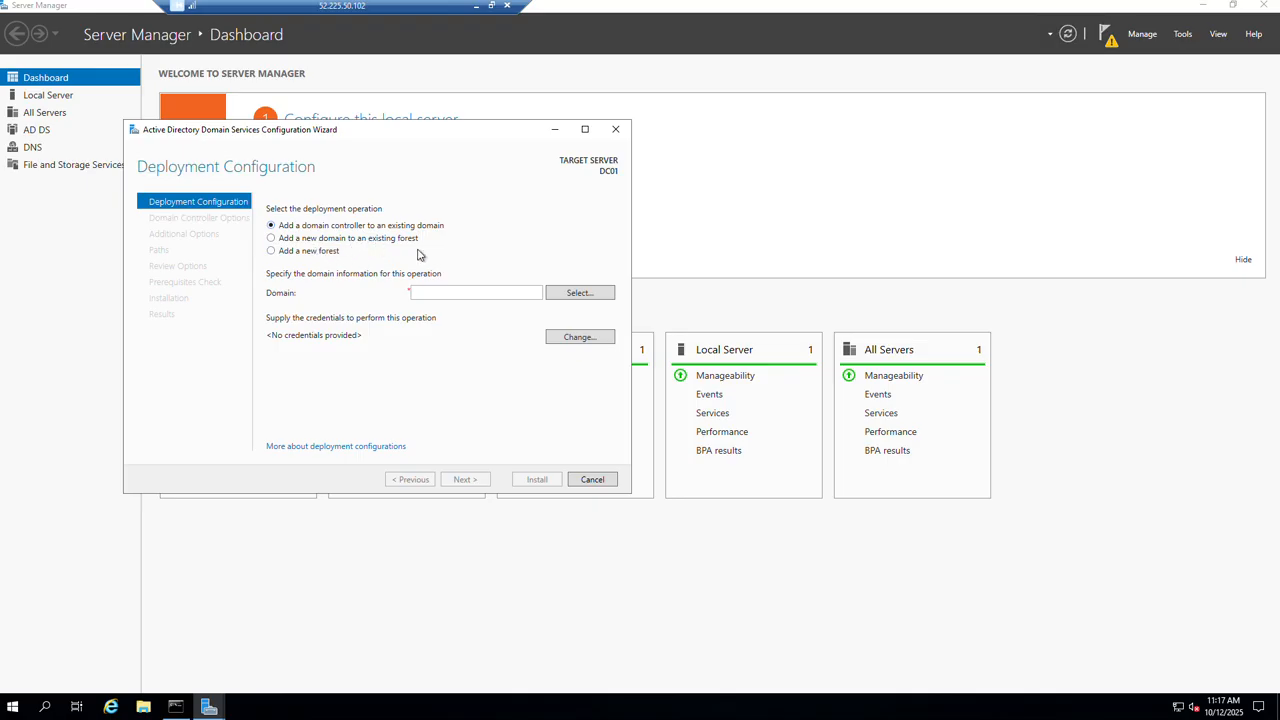
pyautogui.click(272, 253)
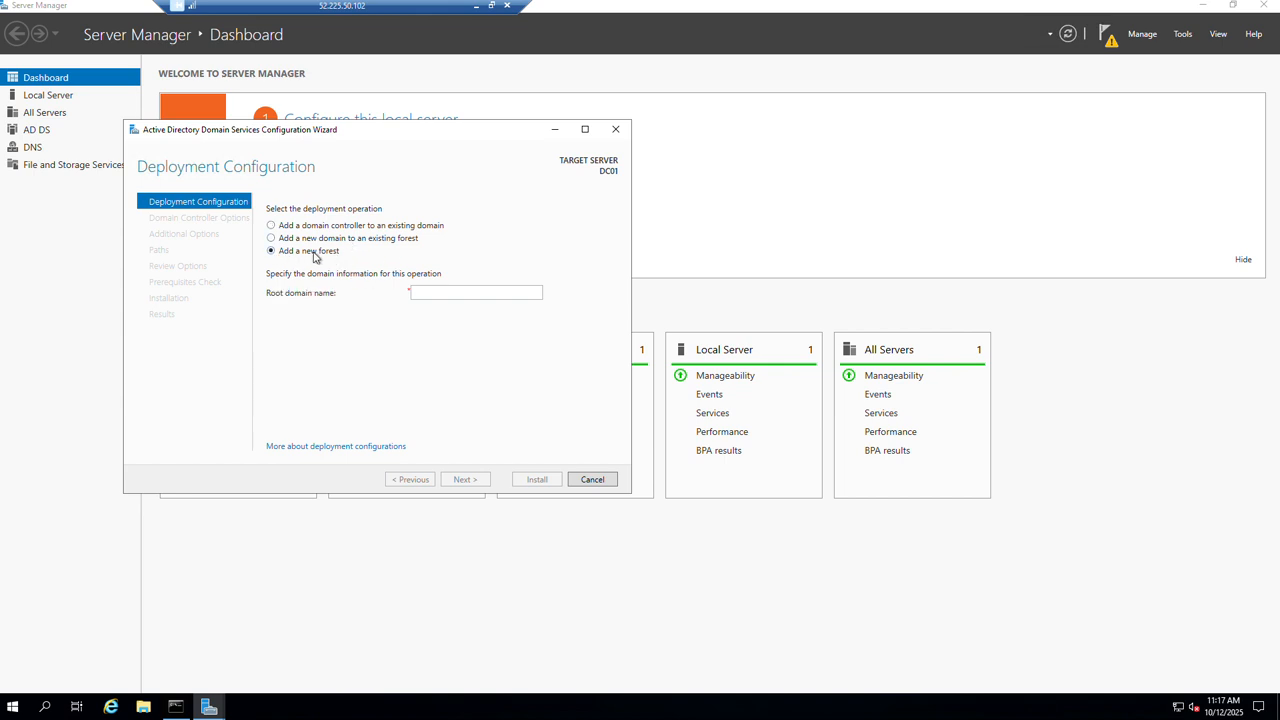
pyautogui.click(428, 290)
pyautogui.write('ABCMoters.com')
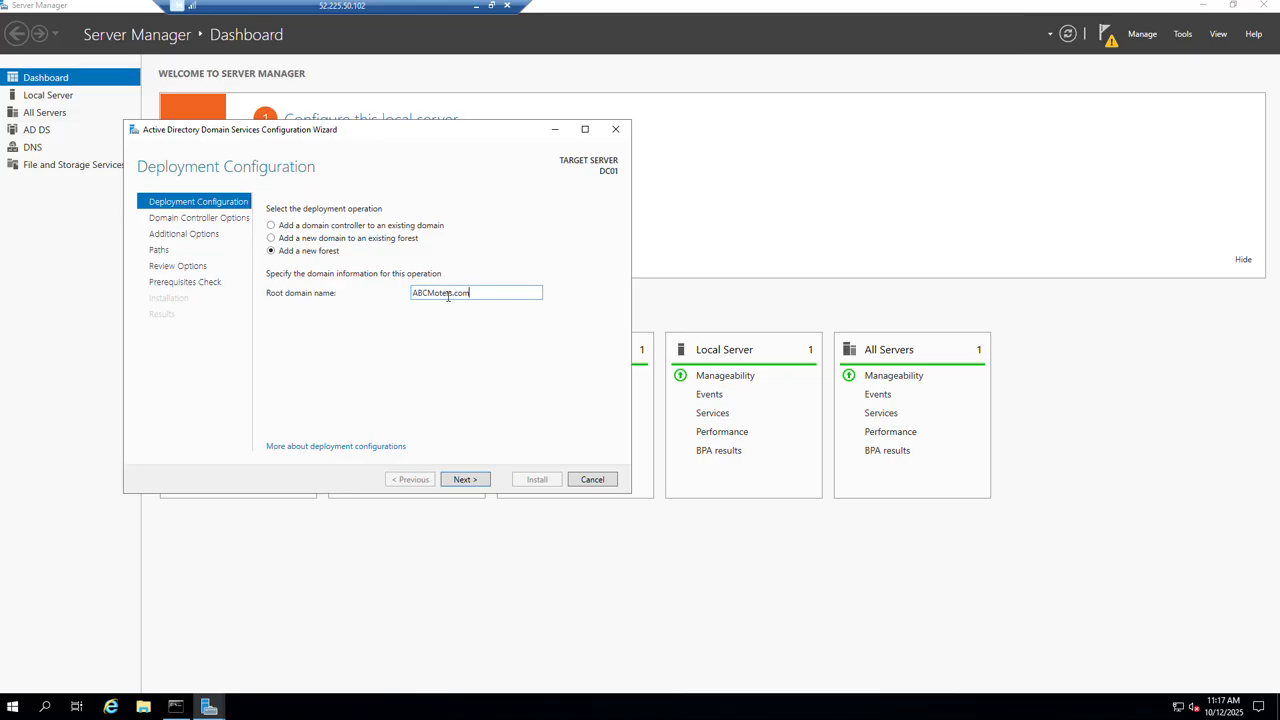
pyautogui.click(465, 479)
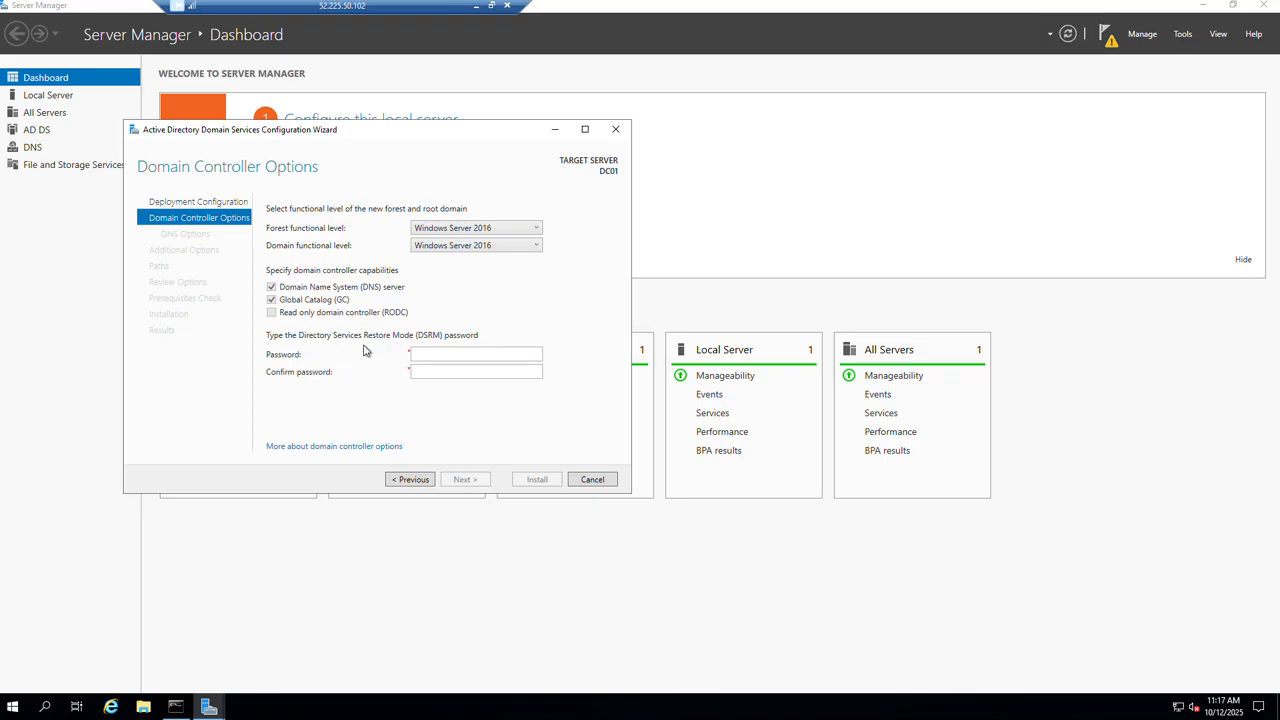
# Enter the DSRM password in both password fields, copying it from the notes file, and continue
pyautogui.click(447, 353)
pyautogui.hotkey('alt', 'Tab')
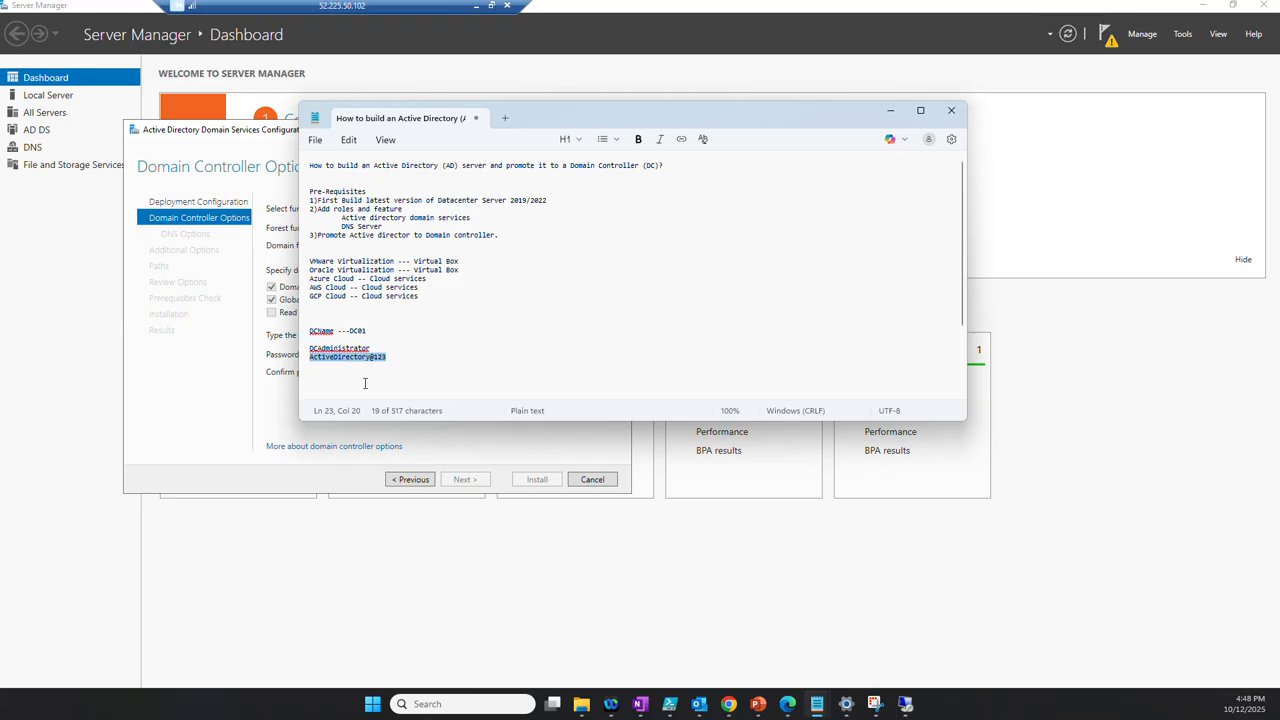
pyautogui.moveTo(403, 360); pyautogui.dragTo(312, 363)
pyautogui.click(271, 404)
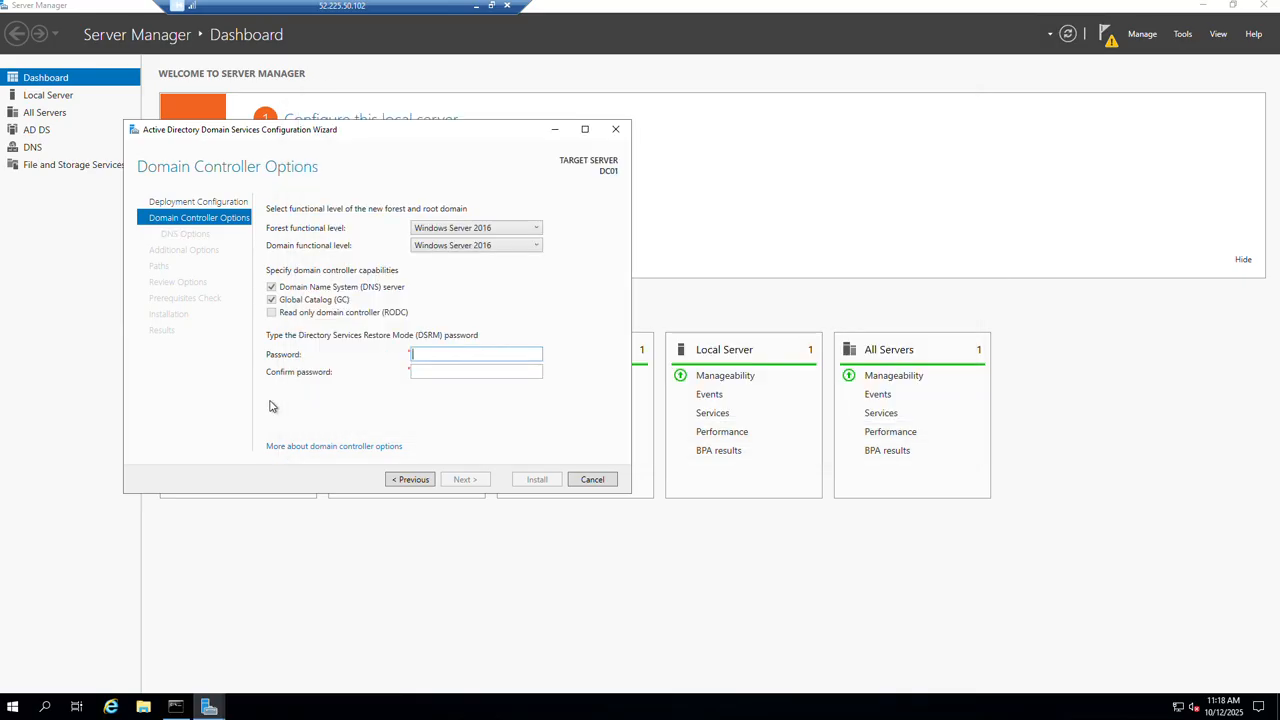
pyautogui.hotkey('ctrl', 'v')
pyautogui.click(430, 372)
pyautogui.hotkey('ctrl', 'v')
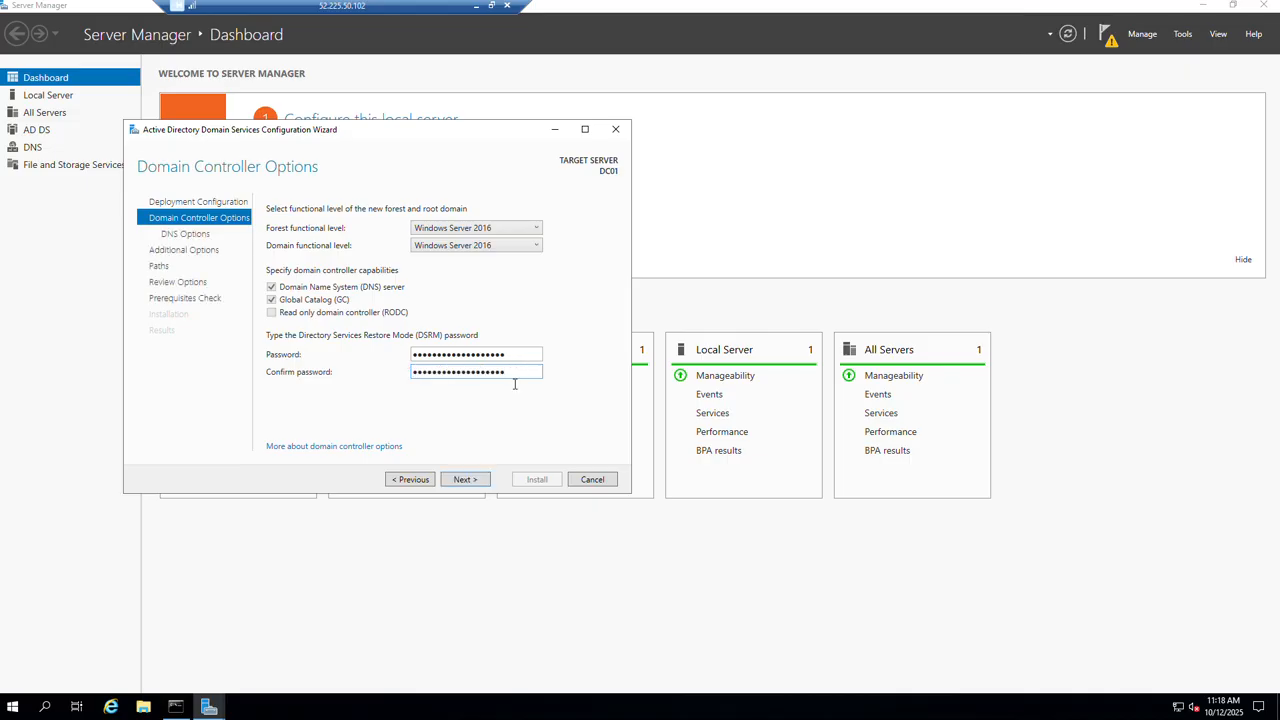
pyautogui.click(466, 479)
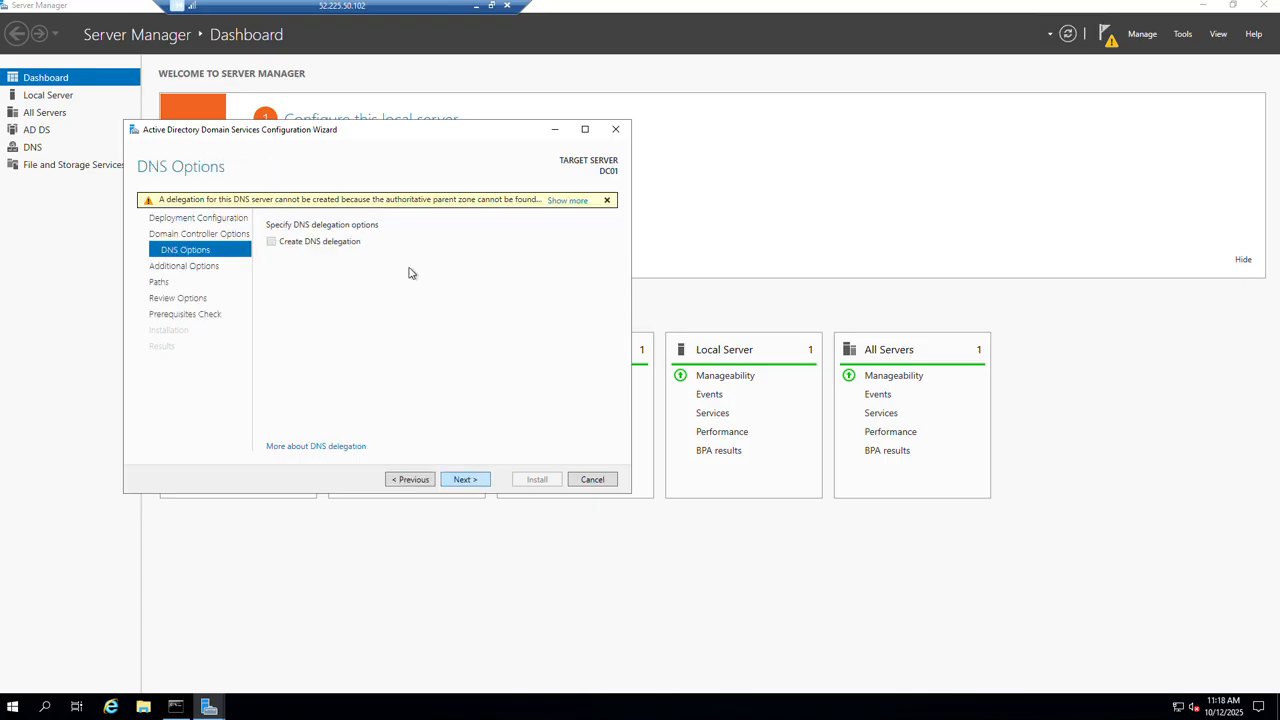
# Continue past DNS Options and accept the NetBIOS domain name ABCMOTERS
pyautogui.click(466, 479)
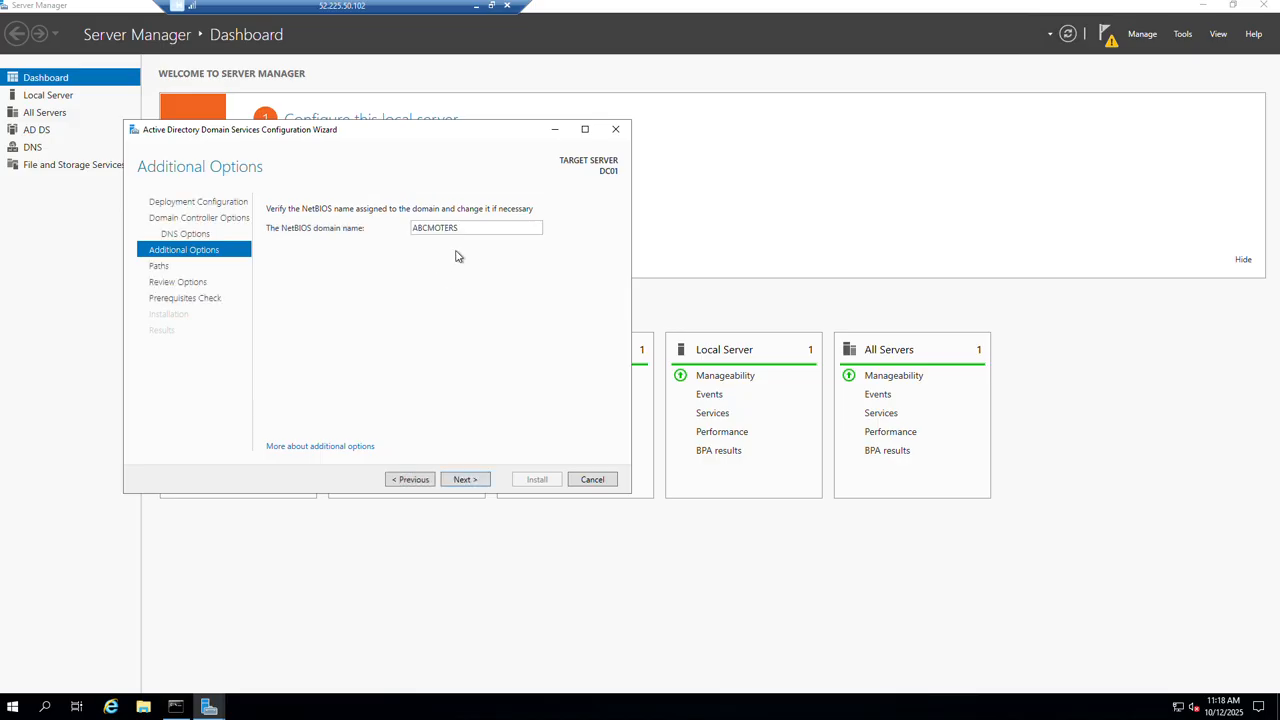
pyautogui.click(475, 482)
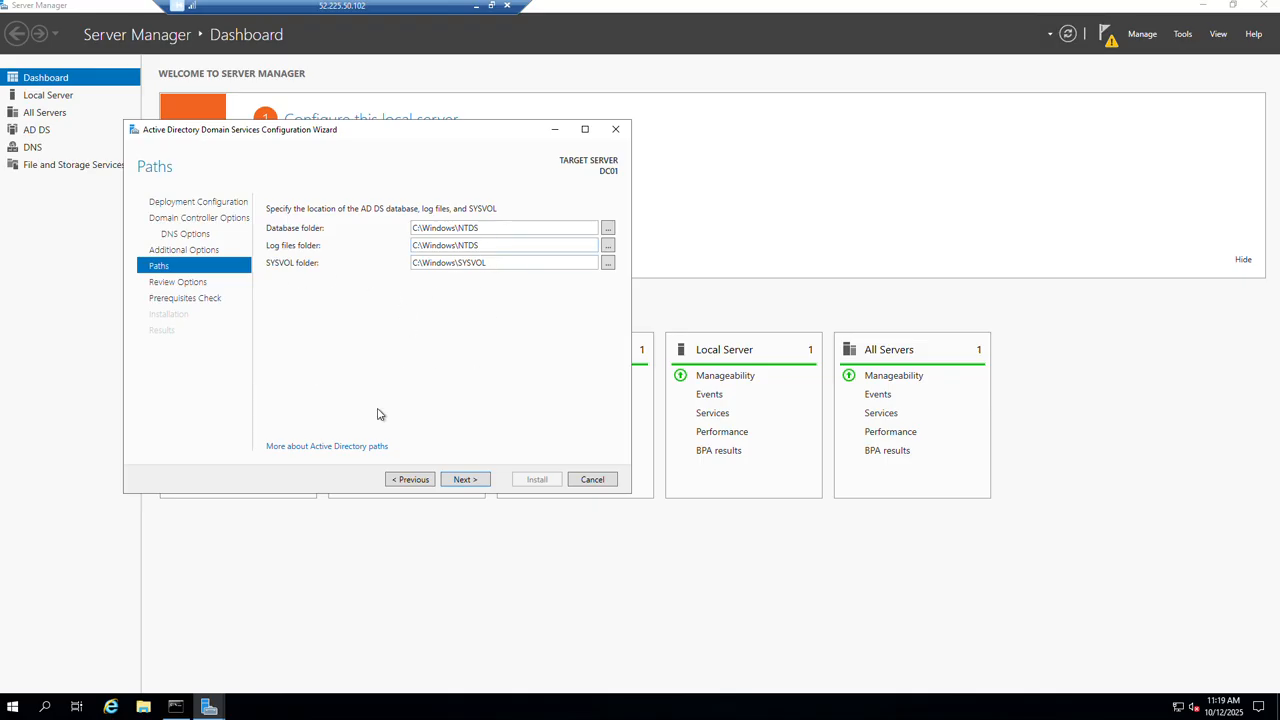
# Accept the default AD DS paths, pass the review options, and install the domain controller configuration
pyautogui.click(467, 480)
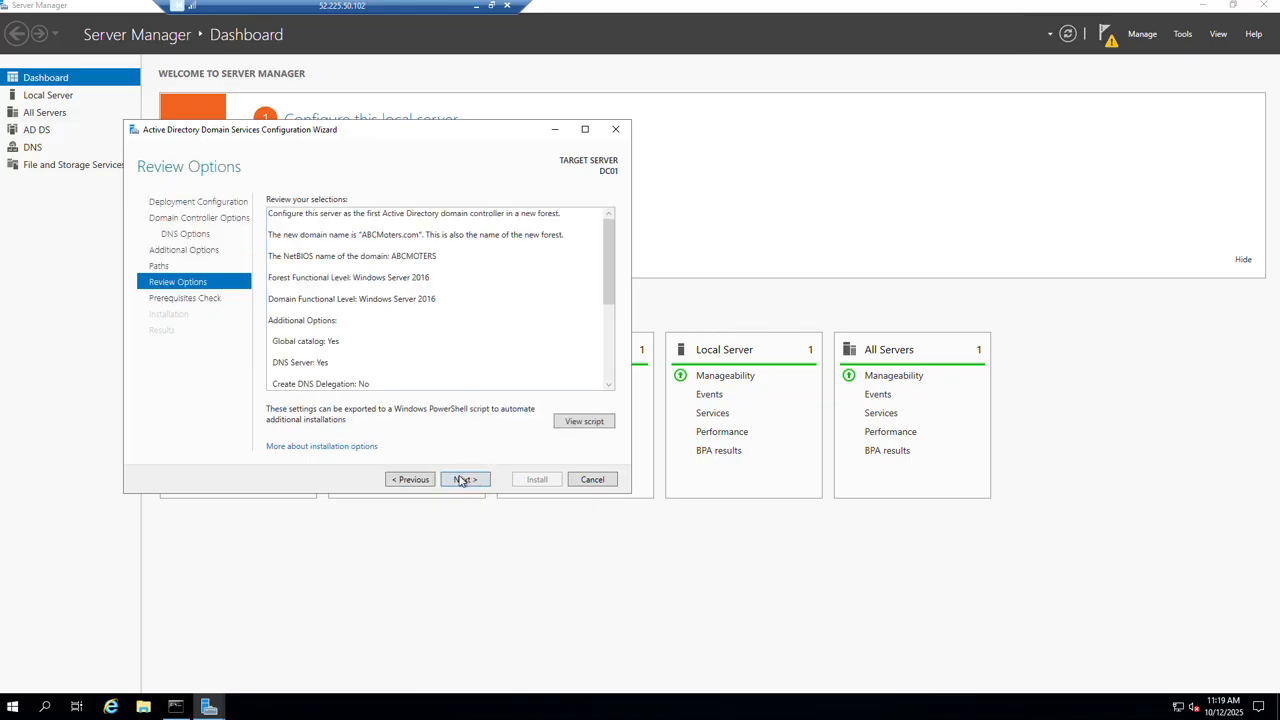
pyautogui.click(463, 480)
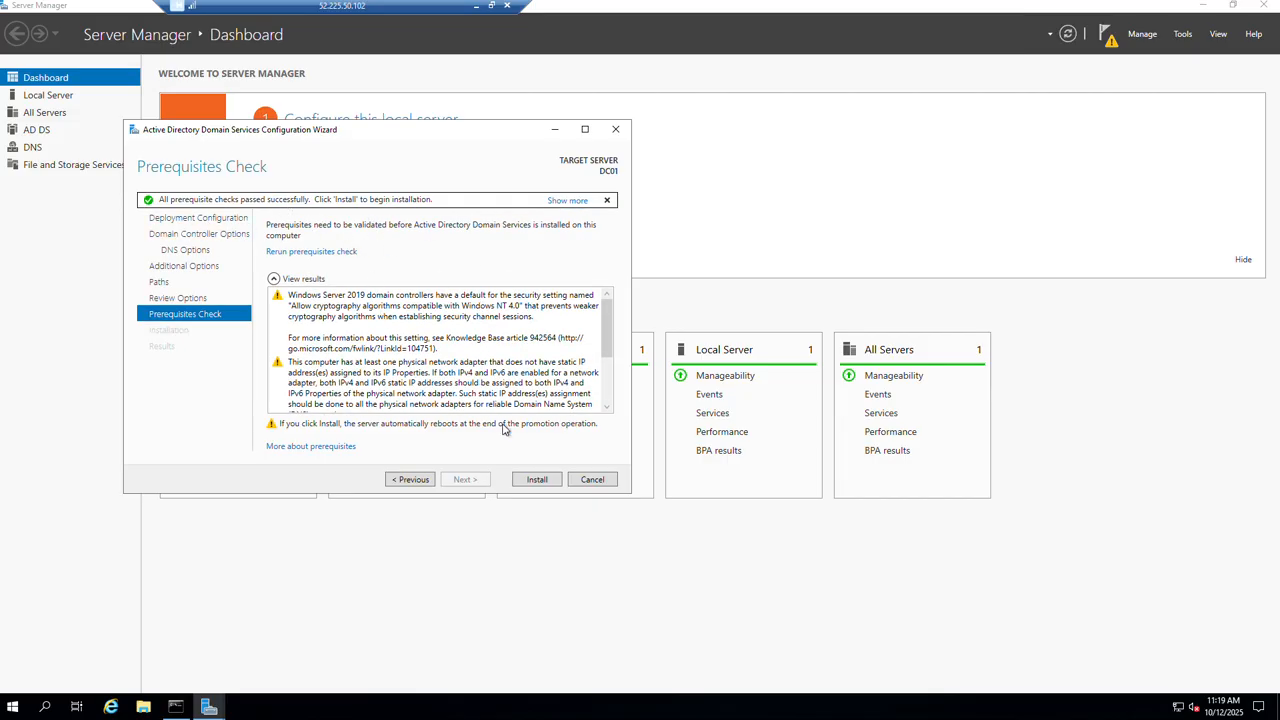
pyautogui.click(533, 480)
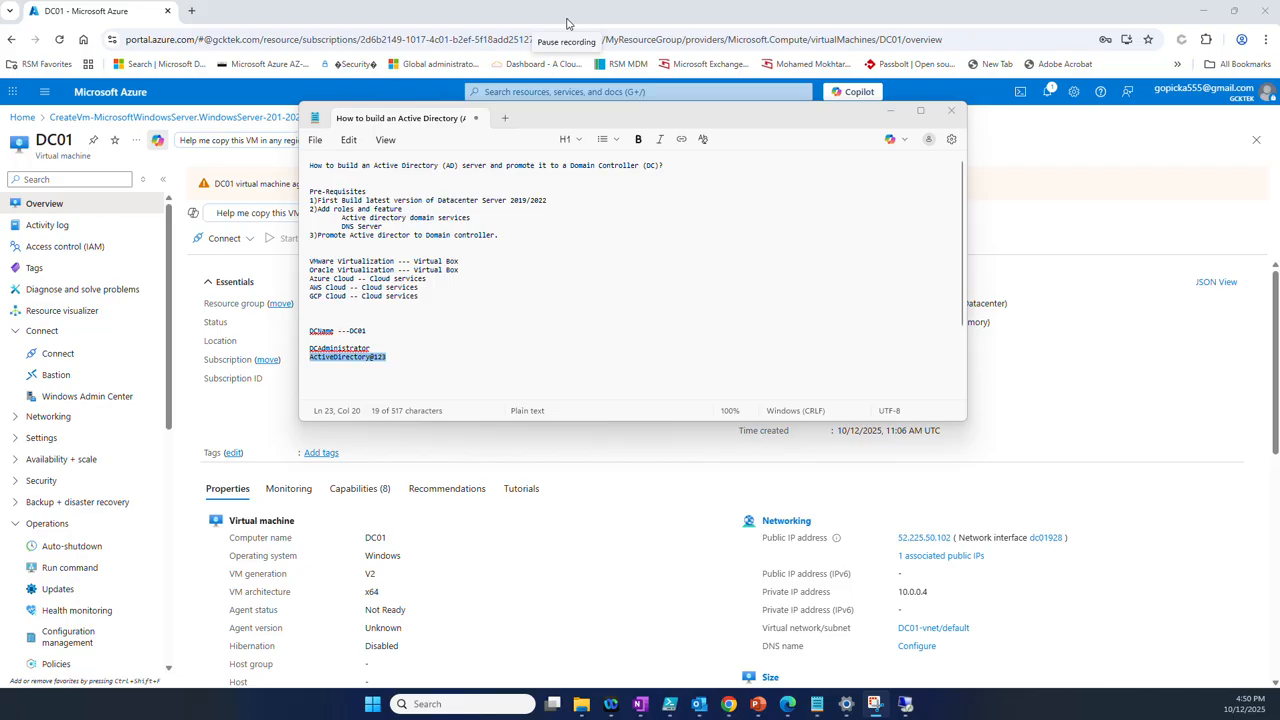
# Launch Remote Desktop Connection from the local search and reconnect to the DC01 server
pyautogui.click(566, 22)
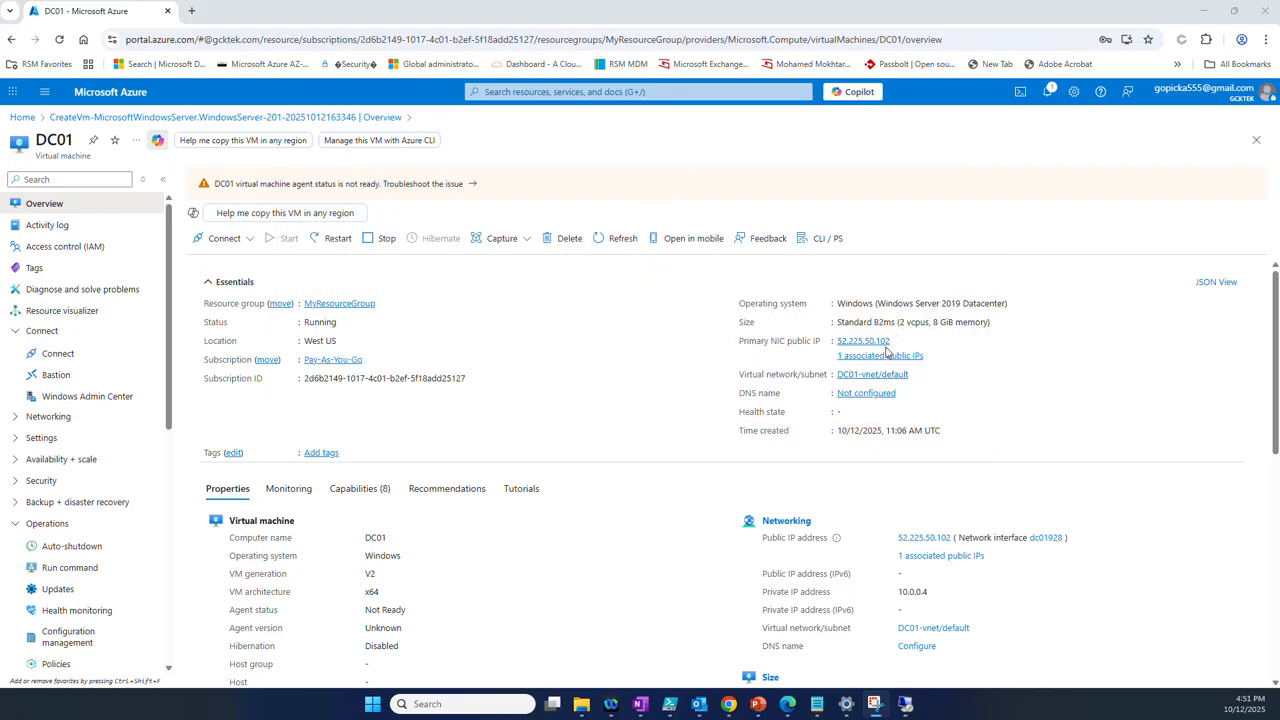
pyautogui.click(463, 705)
pyautogui.write('re')
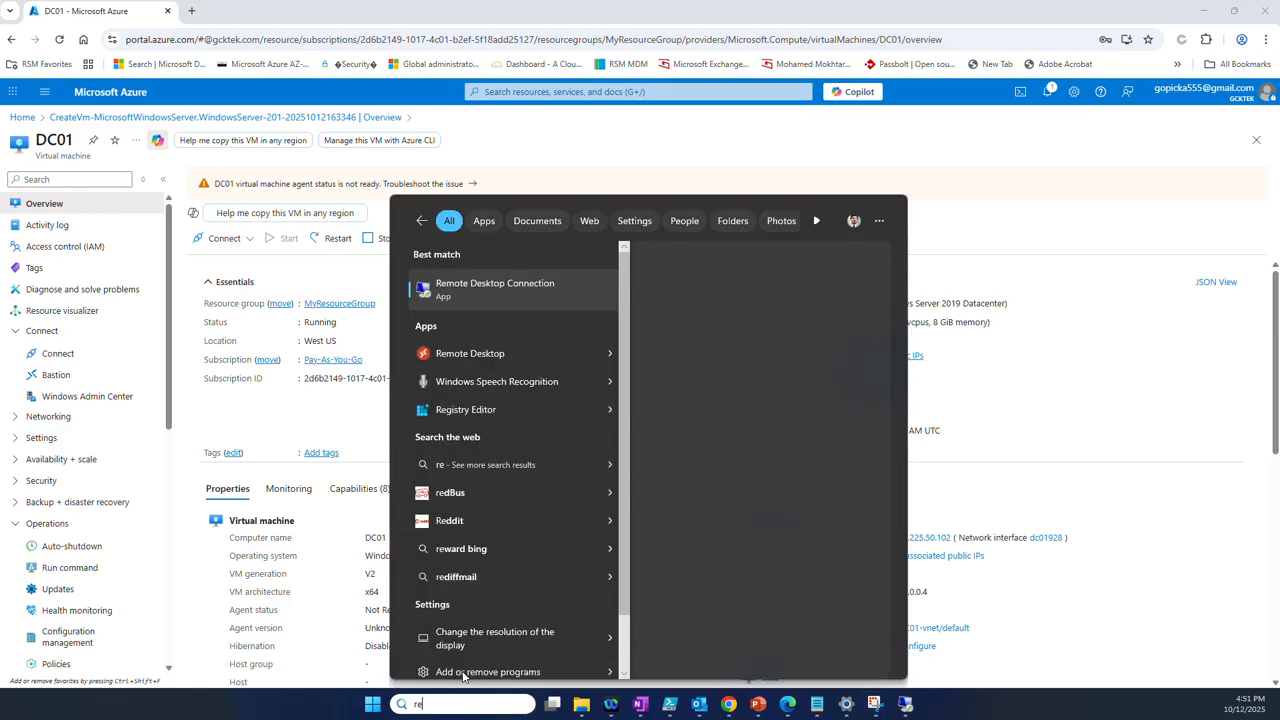
pyautogui.write('m')
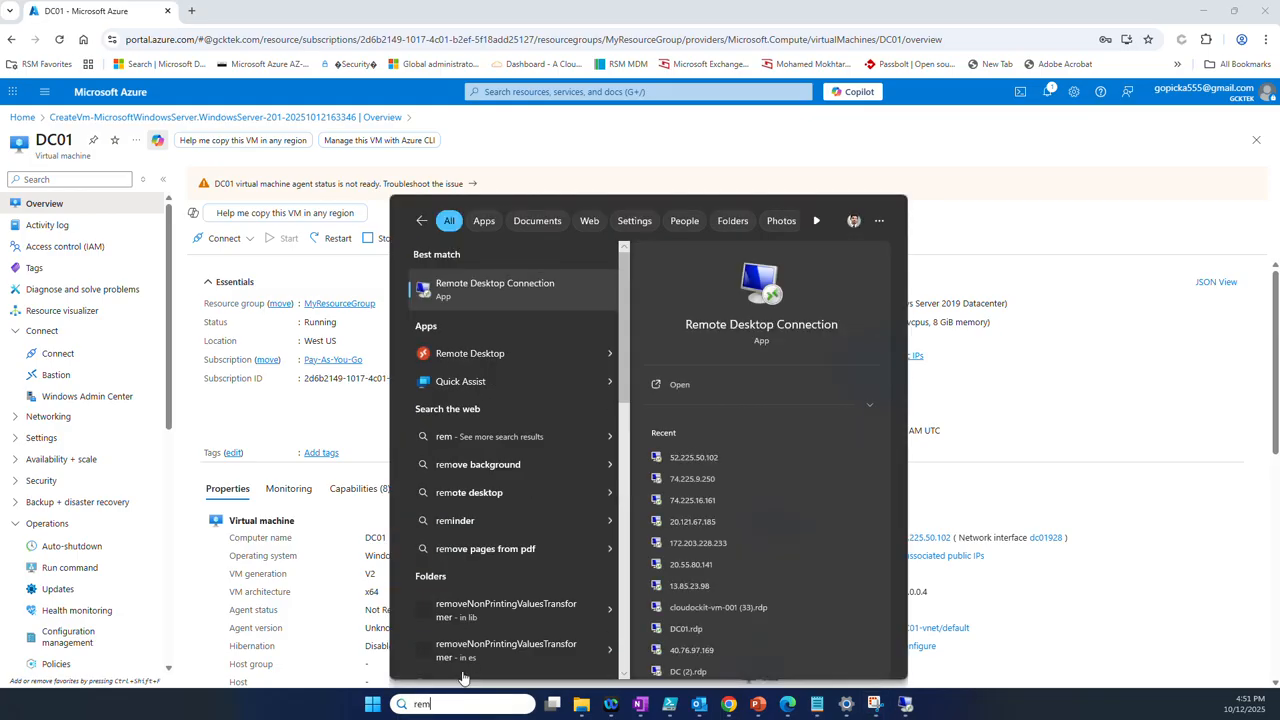
pyautogui.write('o')
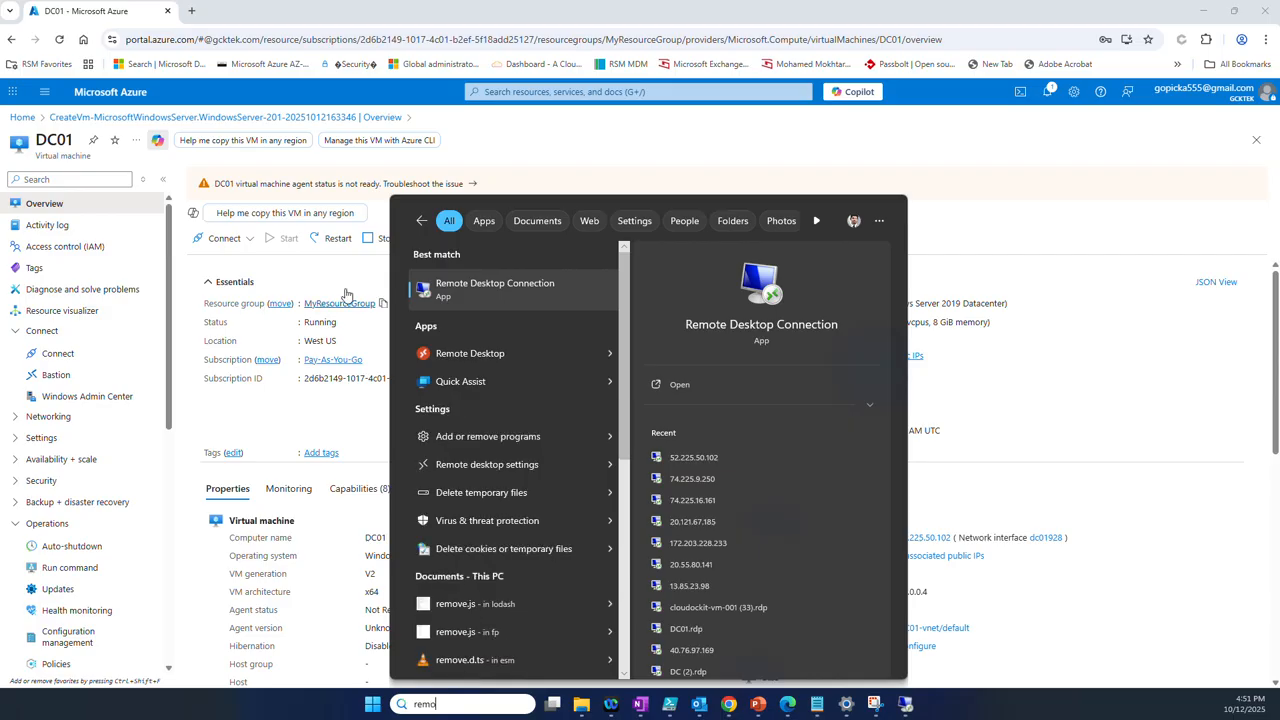
pyautogui.click(500, 284)
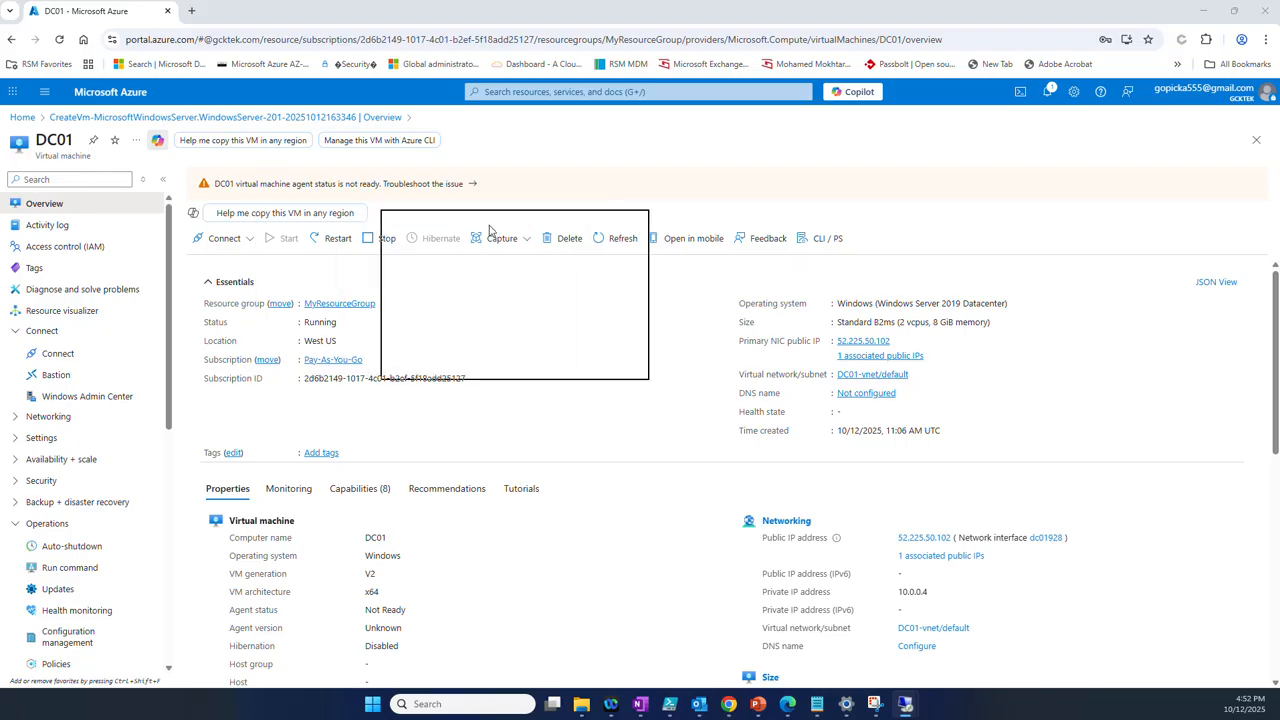
pyautogui.press('Return')
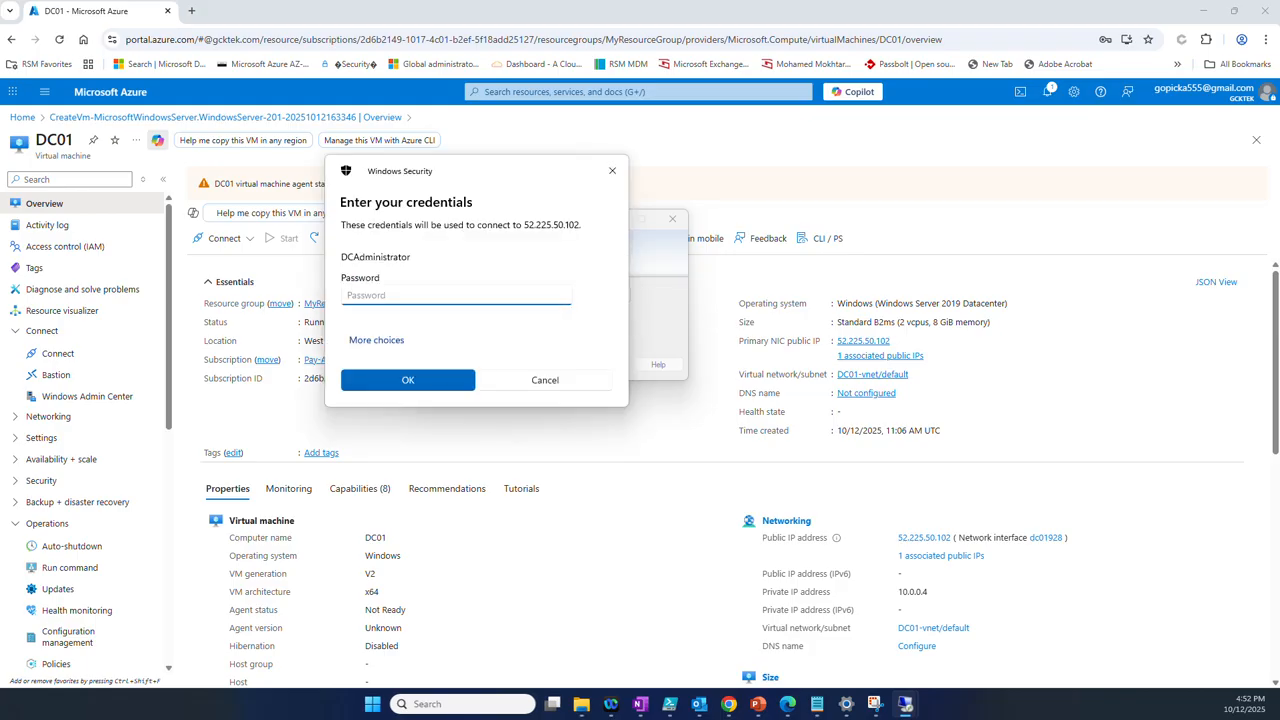
# Copy the administrator password from the notes file, enter it in the credentials prompt, and accept the certificate warning
pyautogui.hotkey('alt', 'Tab')
pyautogui.click(383, 375)
pyautogui.click(393, 357)
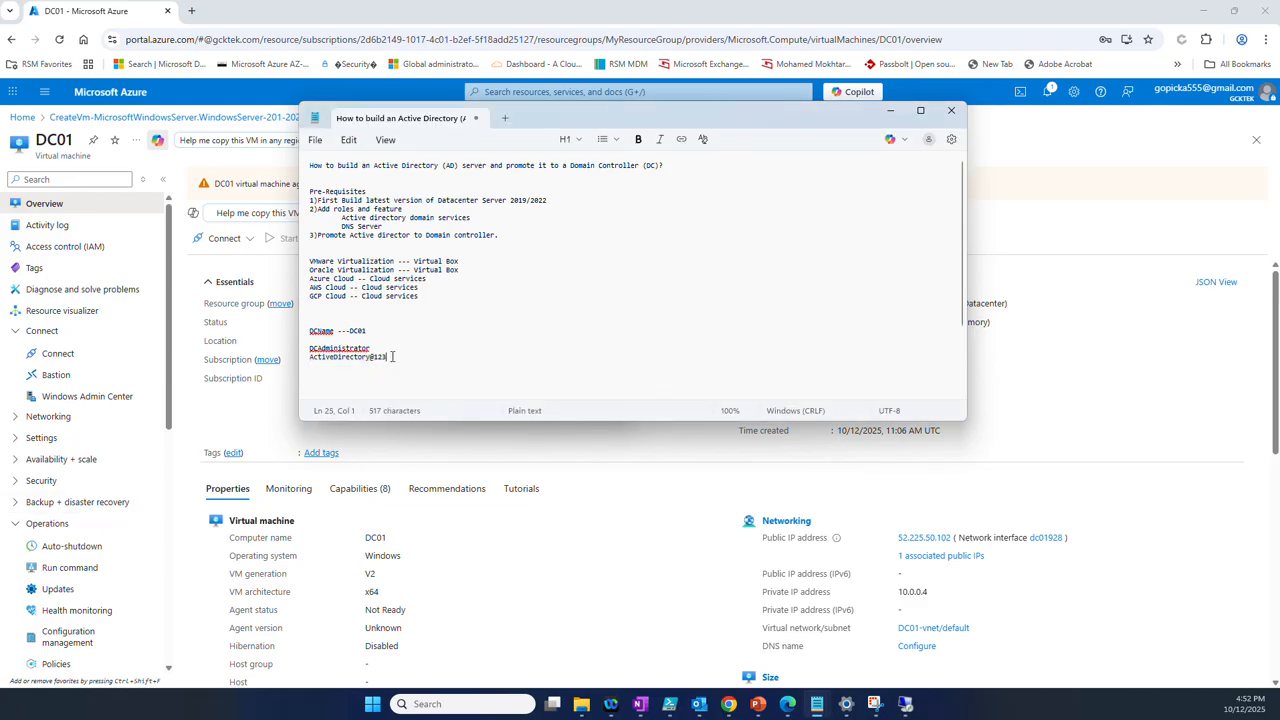
pyautogui.moveTo(392, 357); pyautogui.dragTo(307, 356)
pyautogui.click(890, 111)
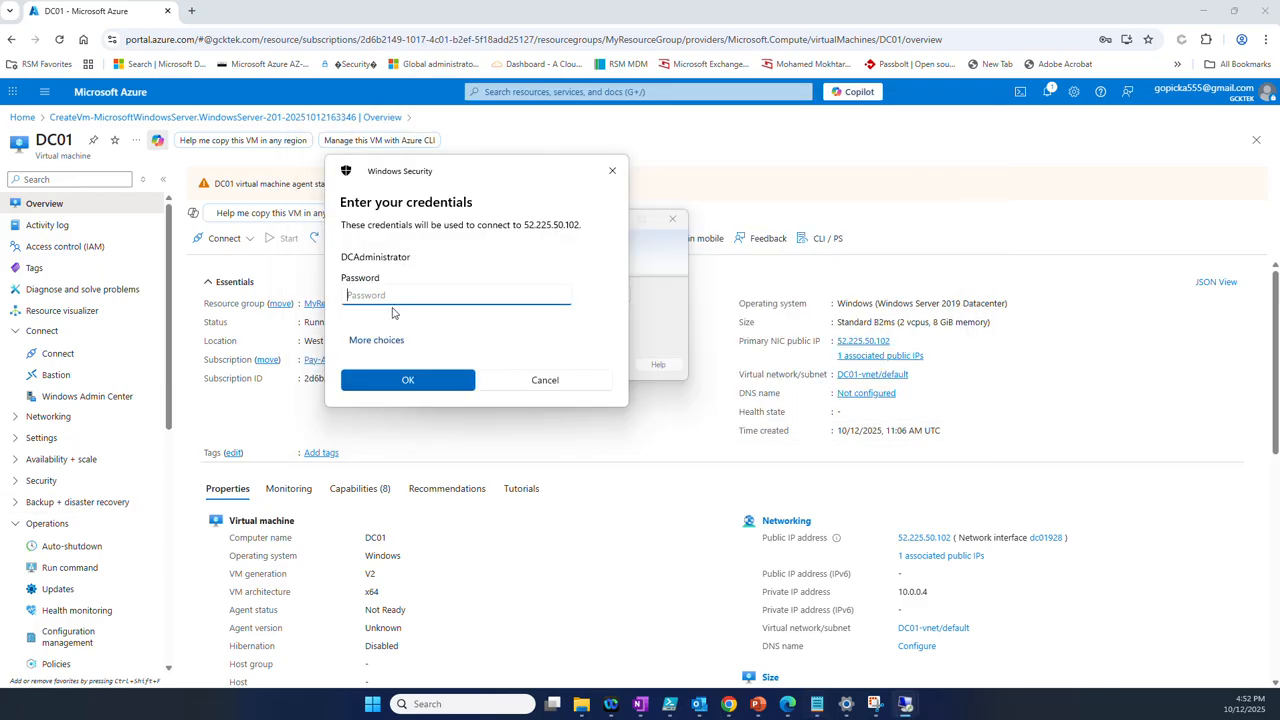
pyautogui.hotkey('ctrl', 'v')
pyautogui.click(406, 379)
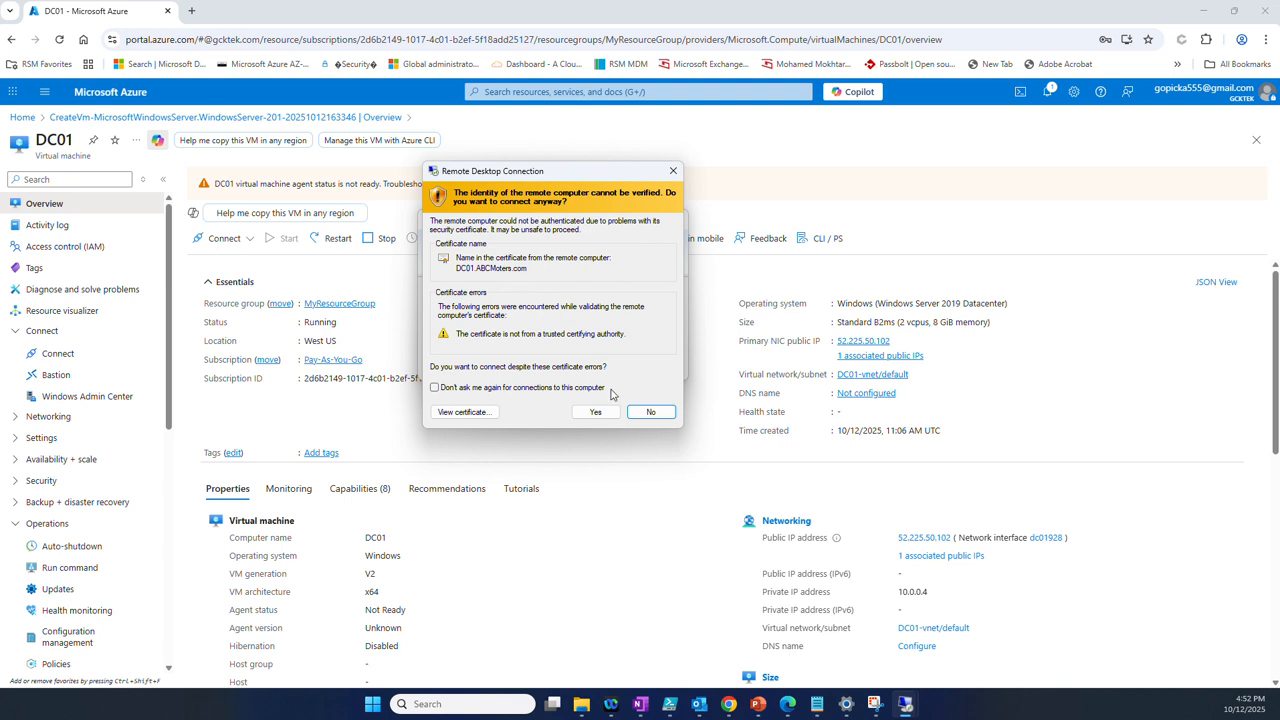
pyautogui.click(597, 411)
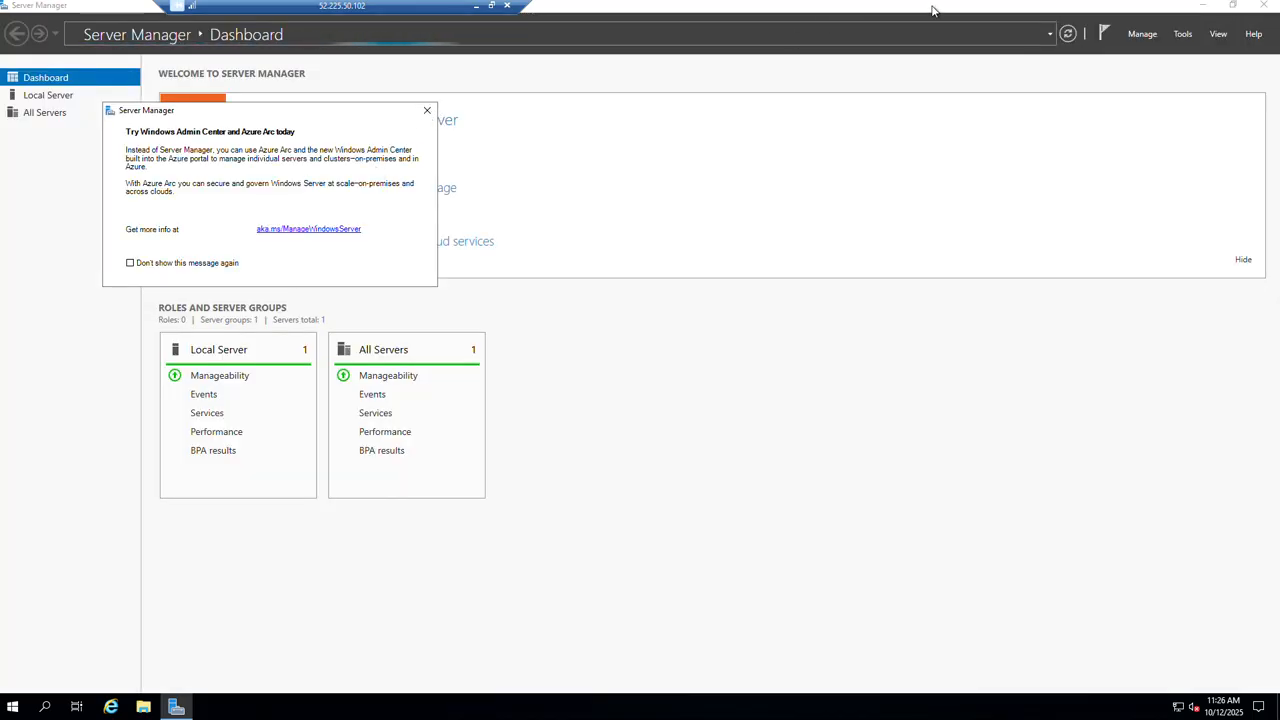
# Dismiss the Server Manager pop-up, open Active Directory Users and Computers maximized, and expand the ABCMoters.com domain
pyautogui.click(972, 6)
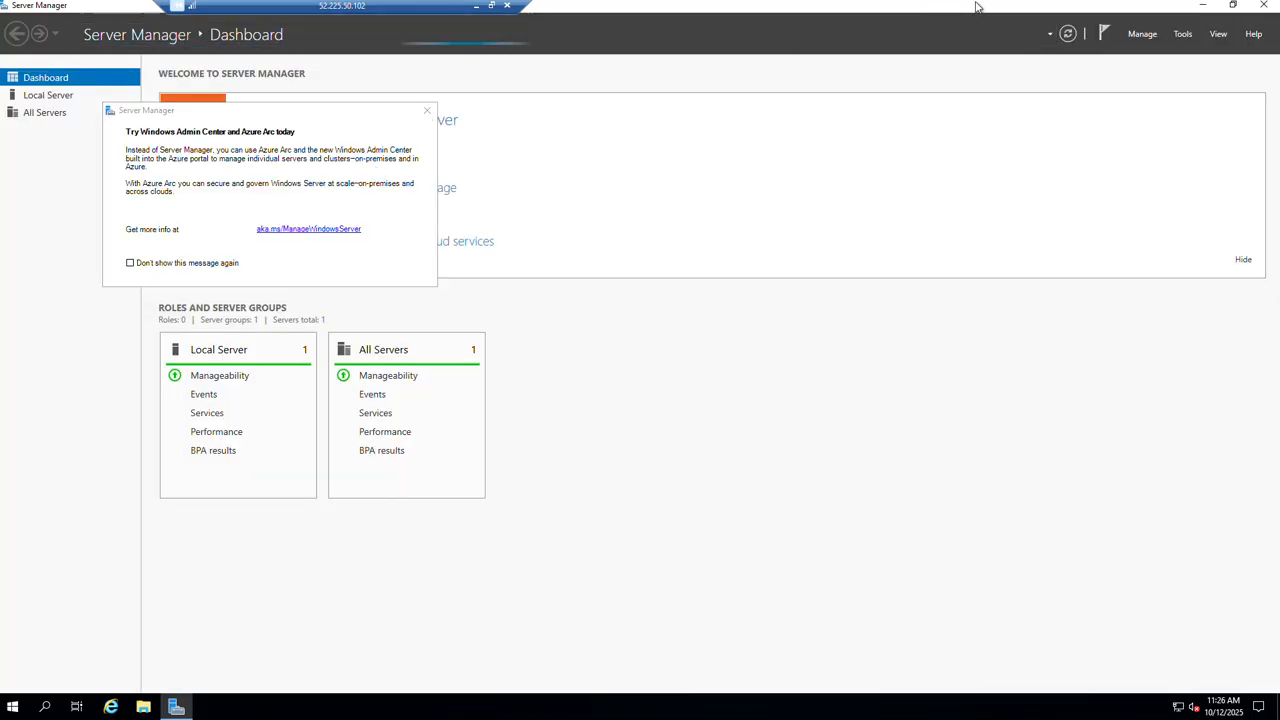
pyautogui.click(427, 111)
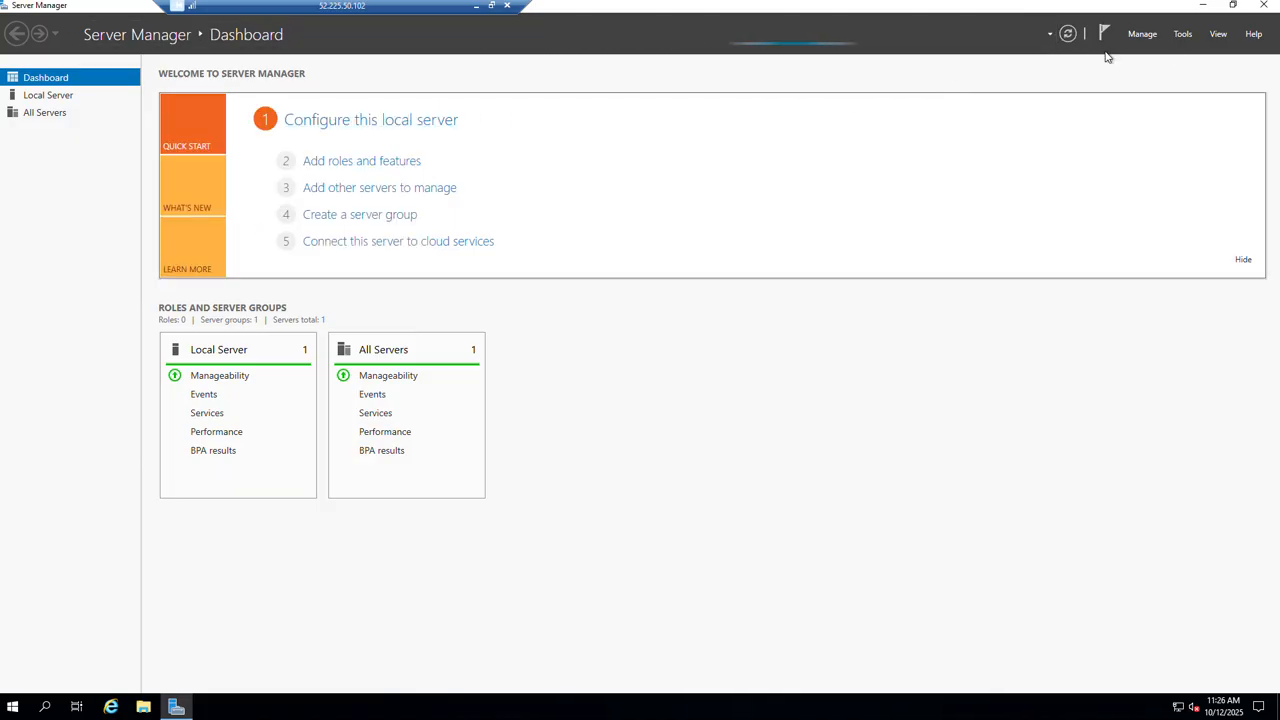
pyautogui.click(1182, 34)
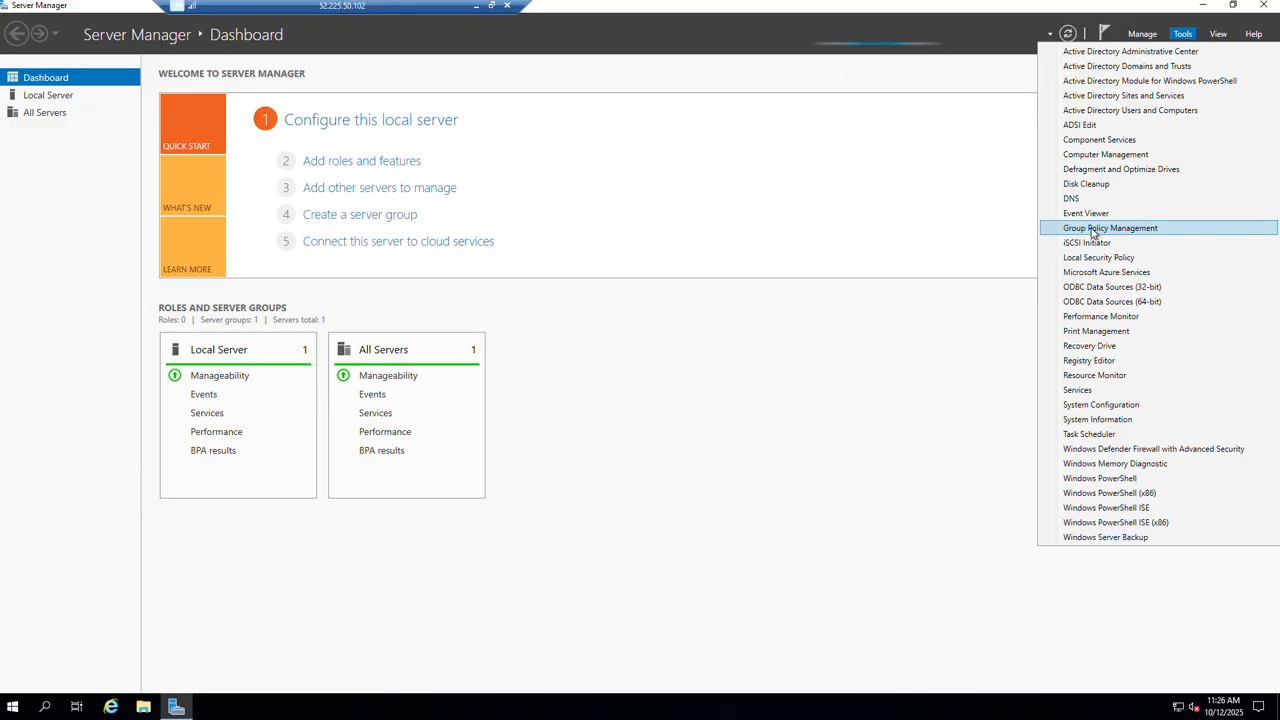
pyautogui.click(1110, 112)
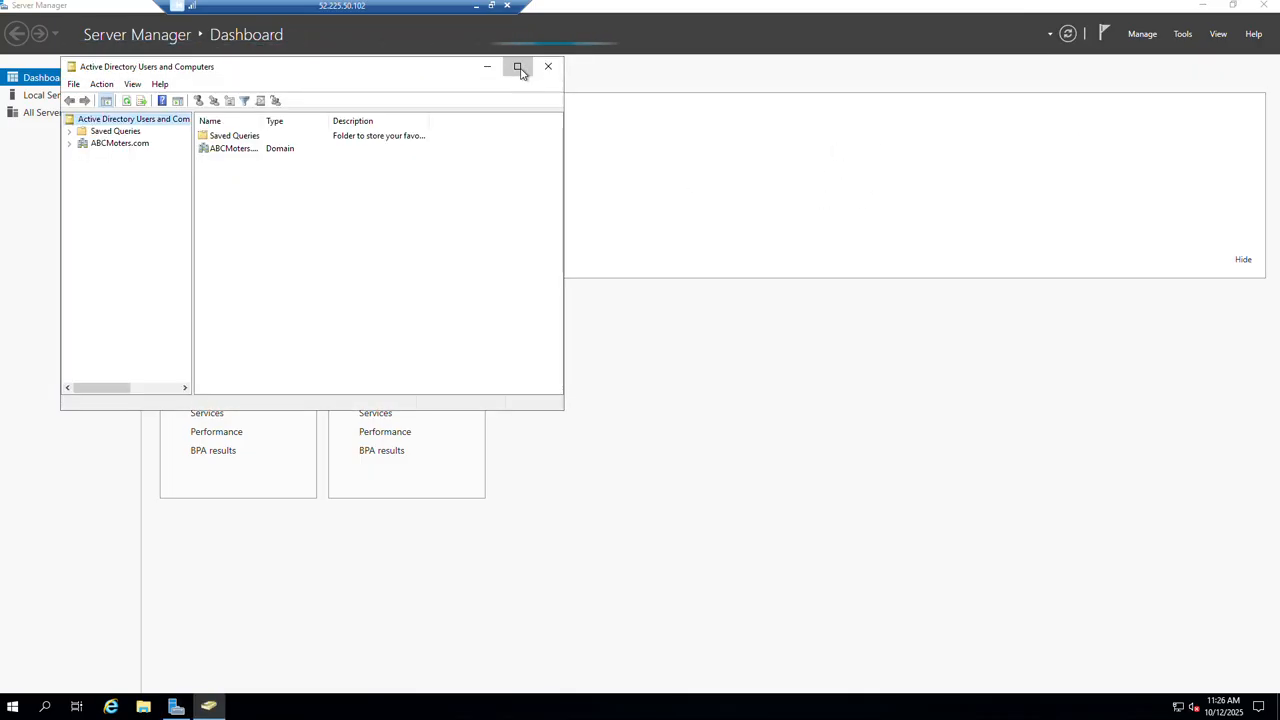
pyautogui.click(517, 66)
pyautogui.click(5, 80)
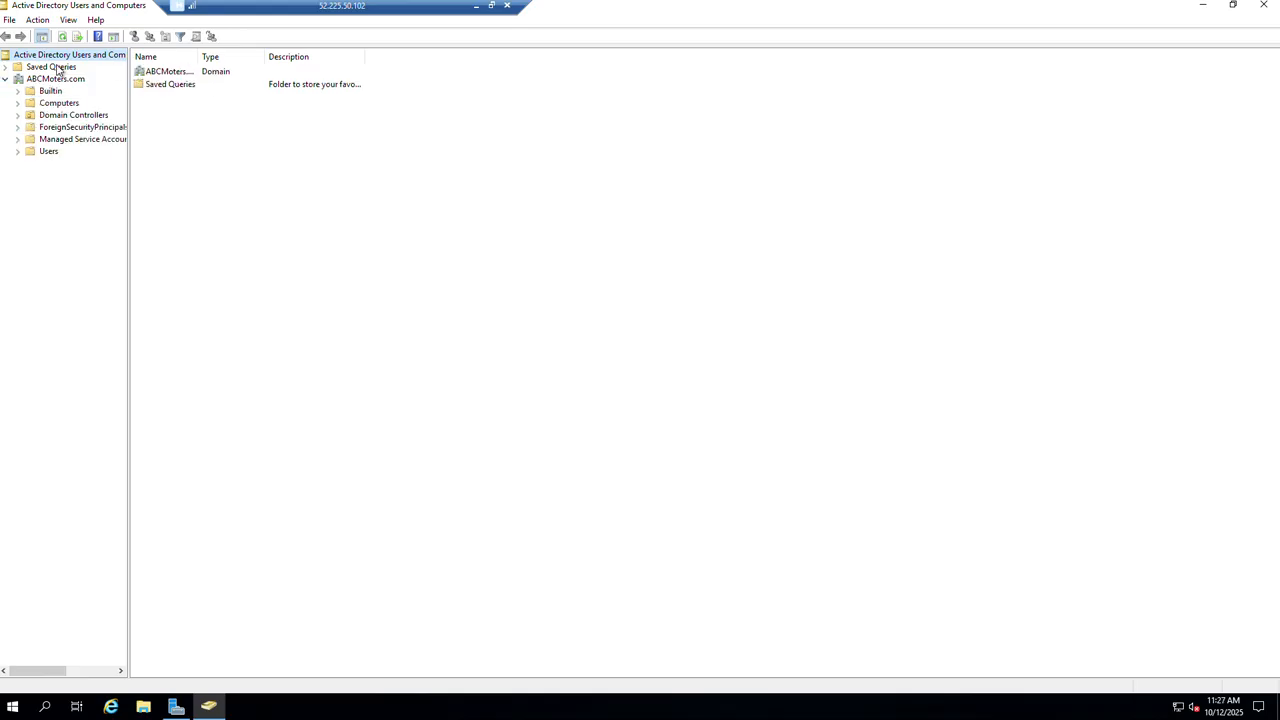
# Enable Advanced Features view and expand the ABCMoters.com domain again
pyautogui.click(70, 20)
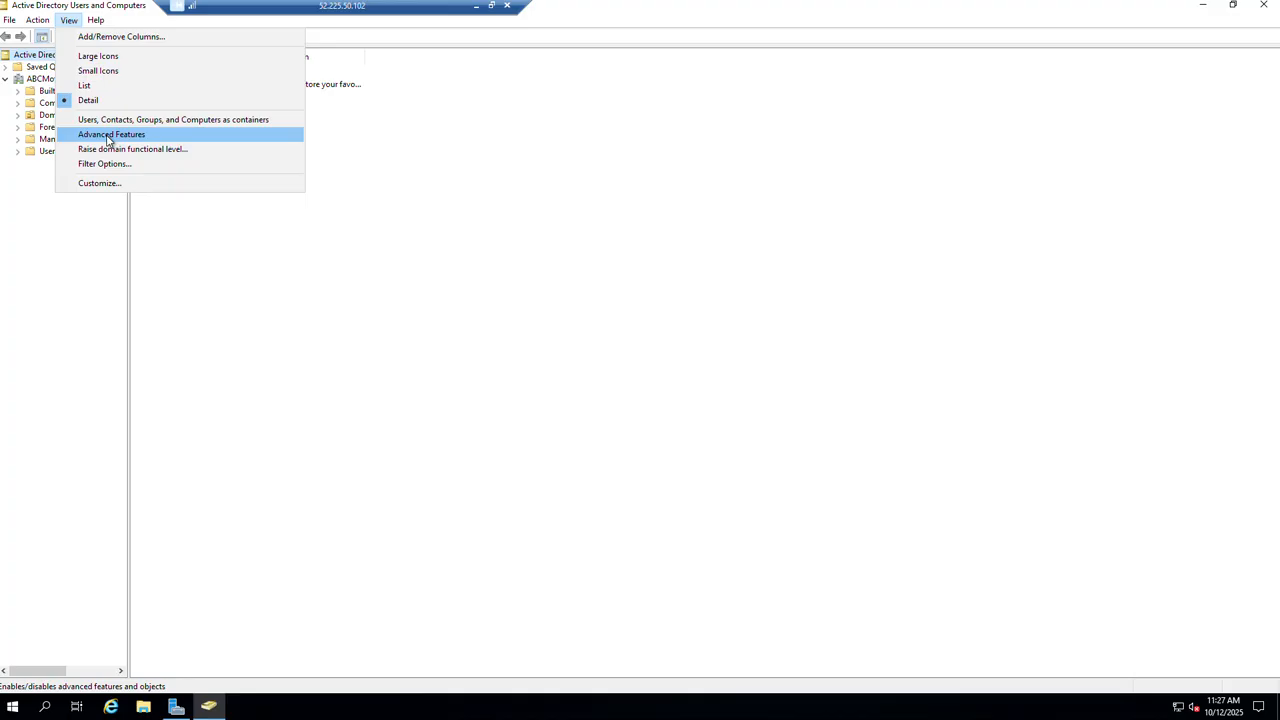
pyautogui.click(109, 135)
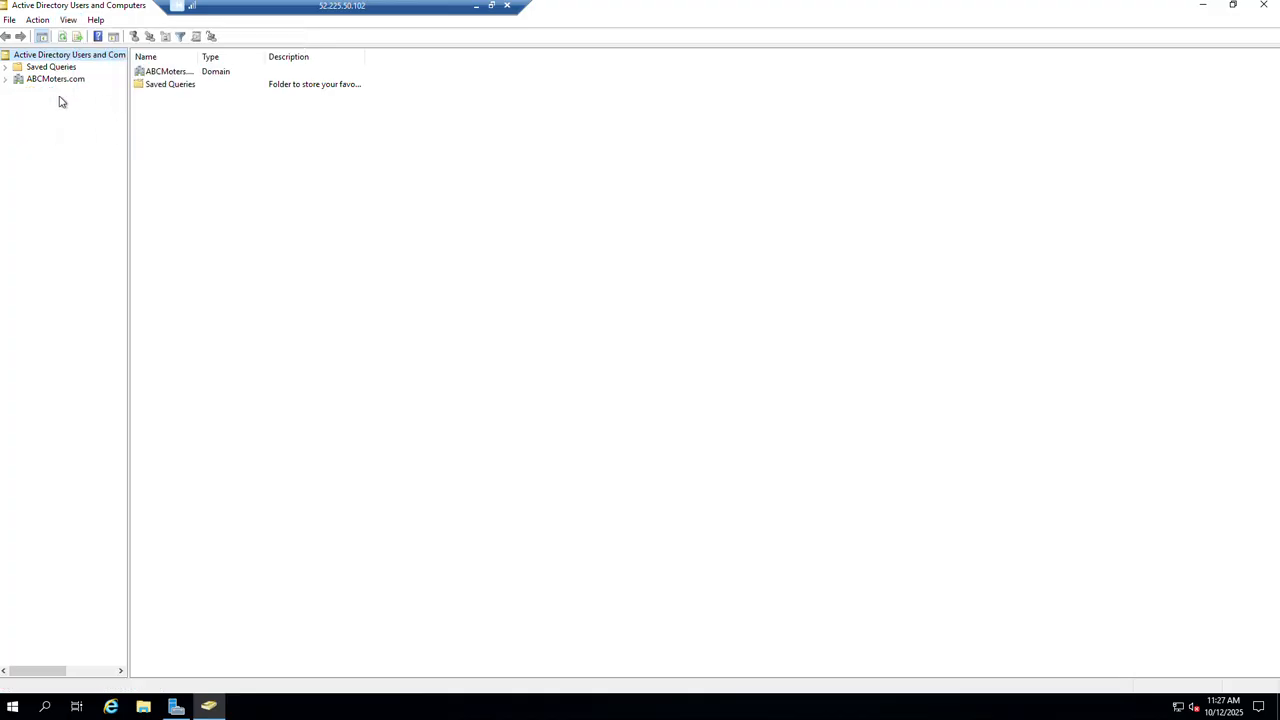
pyautogui.click(5, 80)
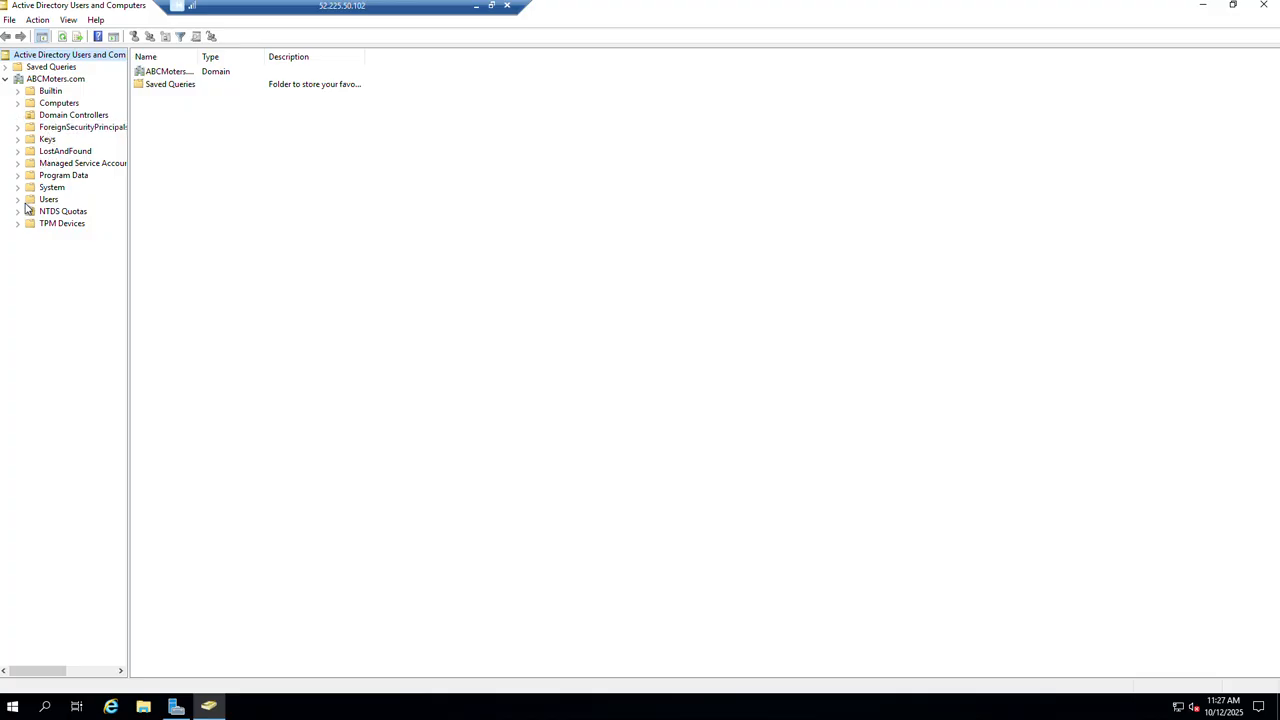
# Browse the Users, Domain Controllers and Computers containers of the ABCMoters.com domain
pyautogui.click(49, 200)
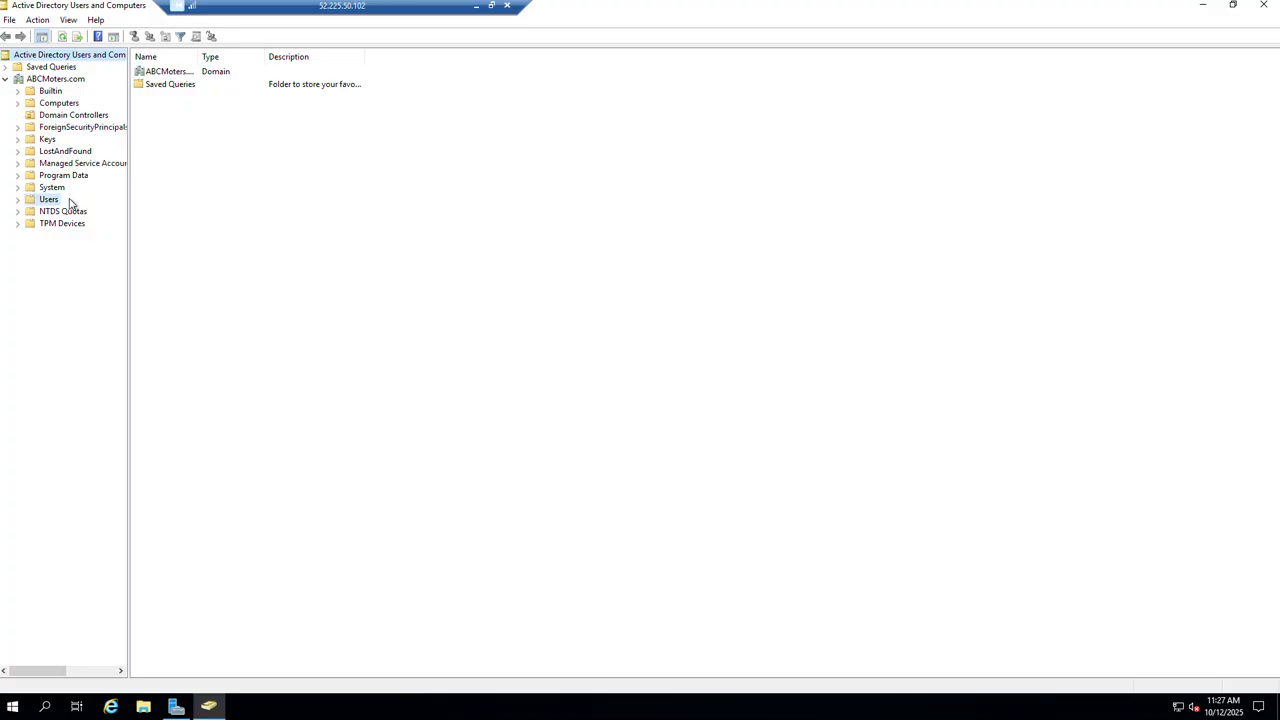
pyautogui.click(72, 115)
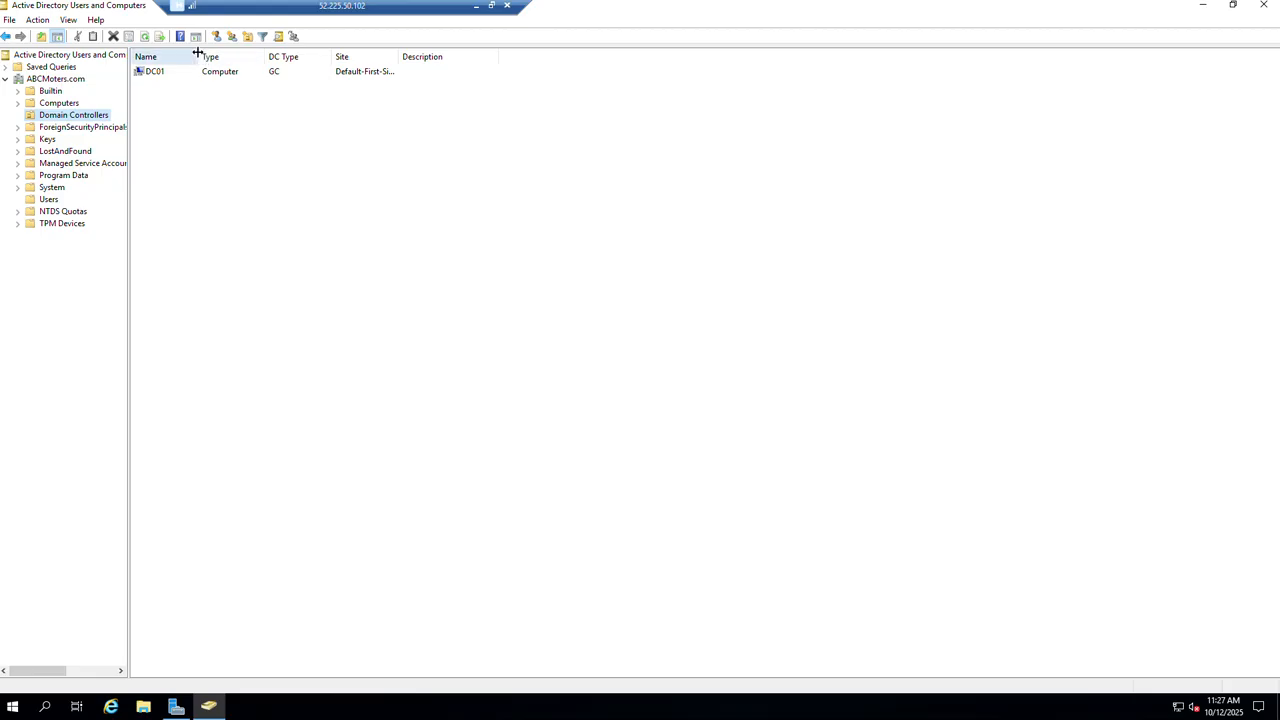
pyautogui.moveTo(198, 56); pyautogui.dragTo(282, 56)
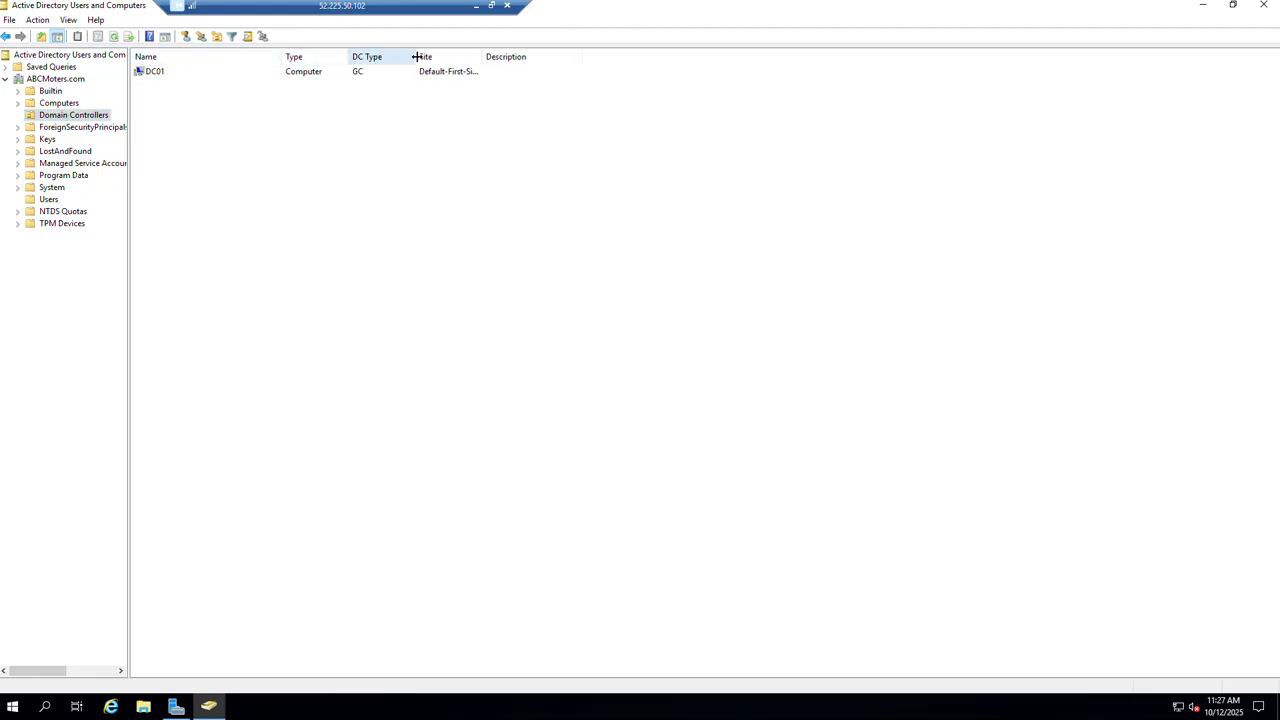
pyautogui.moveTo(475, 60); pyautogui.dragTo(474, 60)
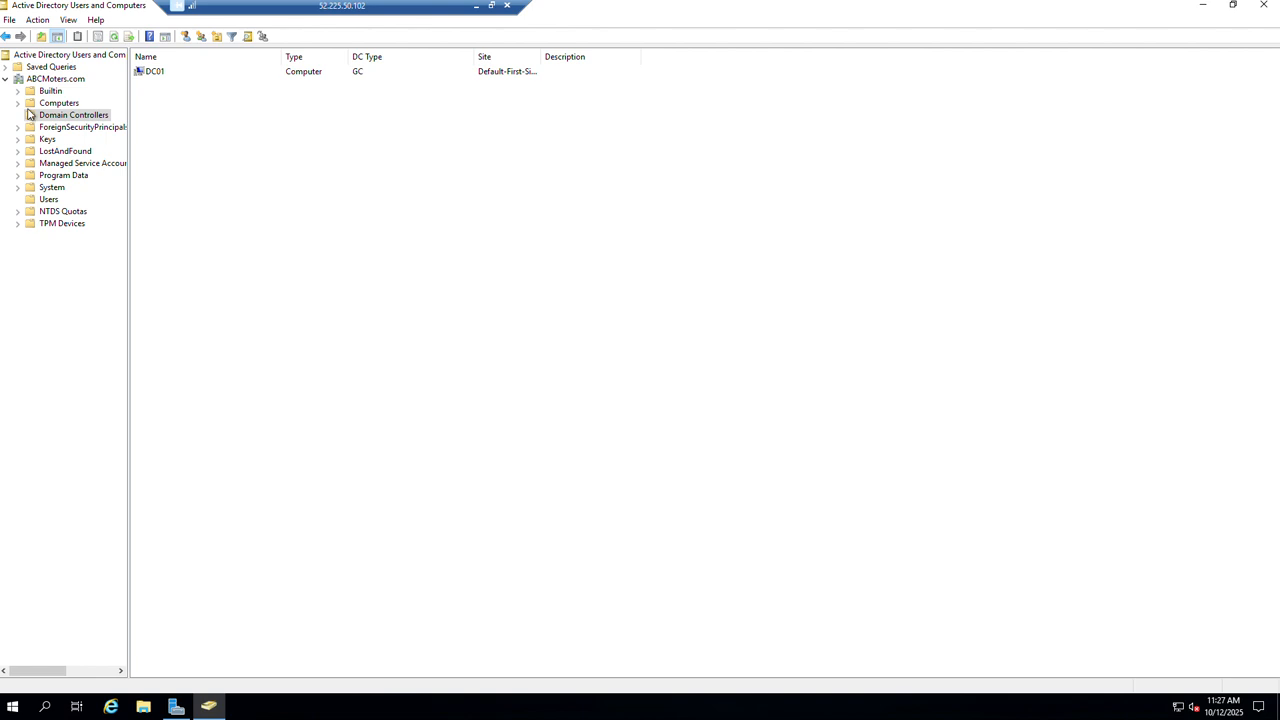
pyautogui.click(58, 104)
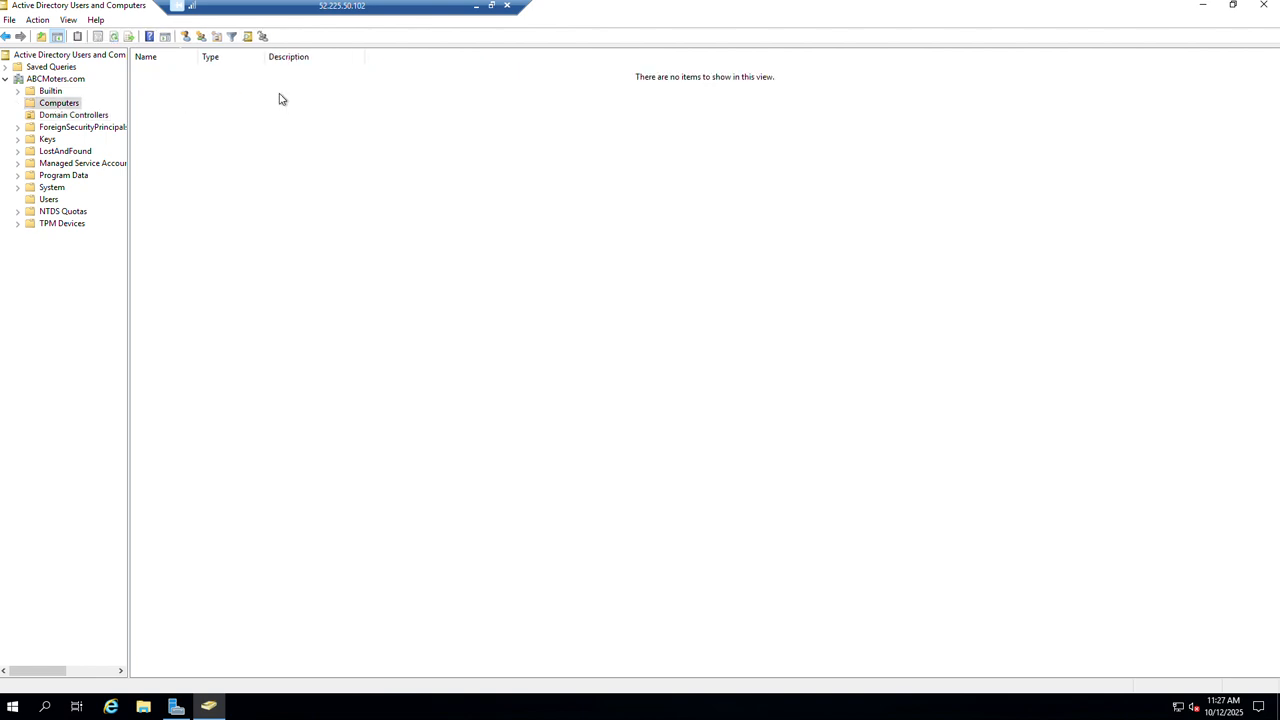
pyautogui.click(45, 117)
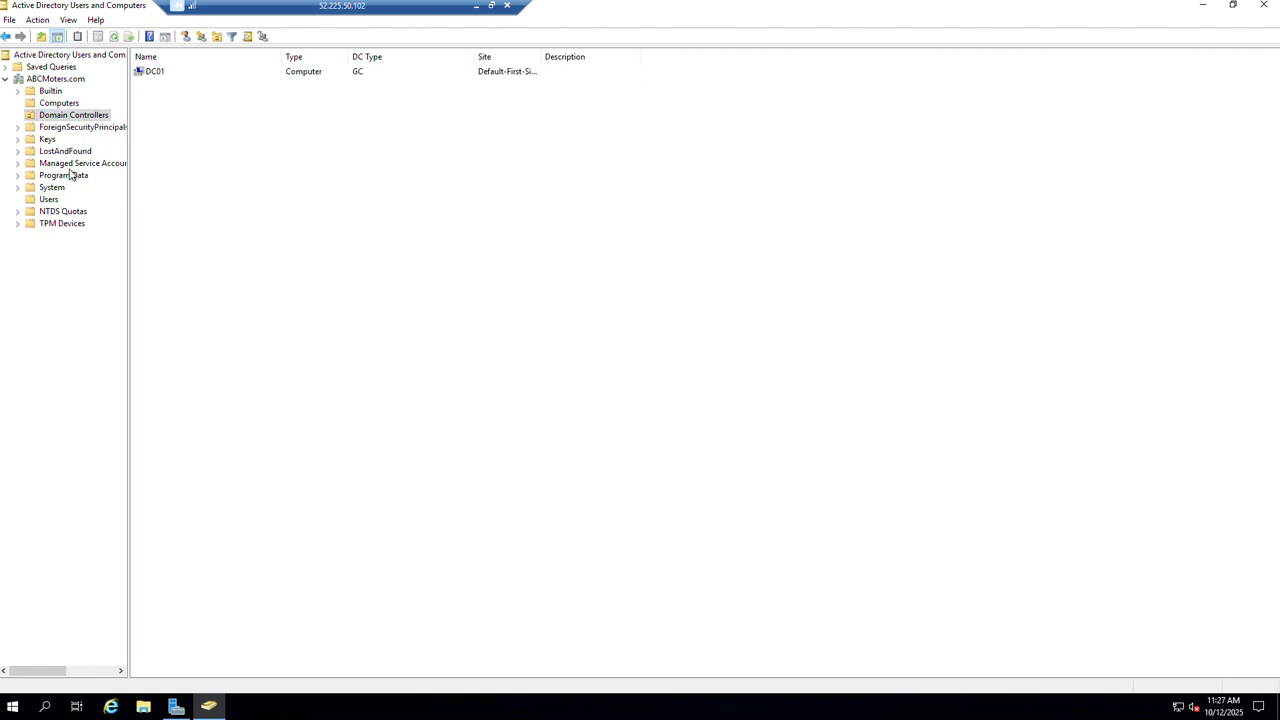
pyautogui.click(52, 200)
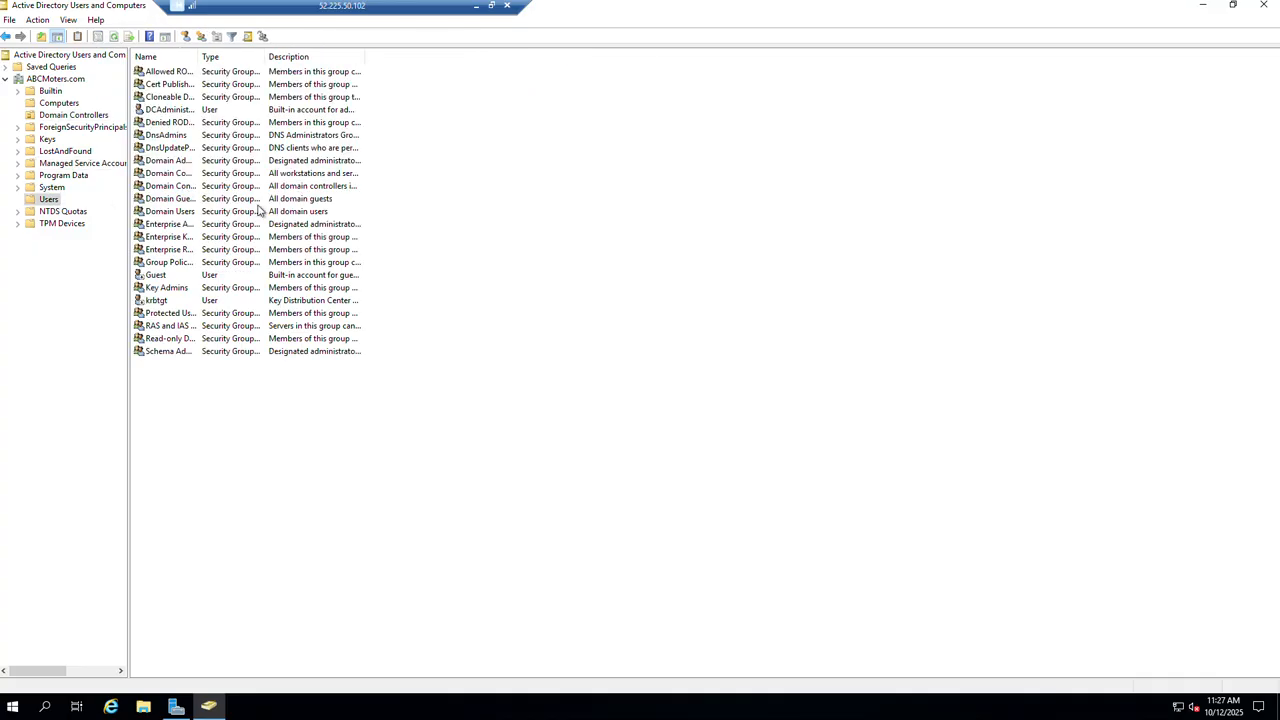
# Open the Domain Admins group's properties and review its members list
pyautogui.click(177, 162)
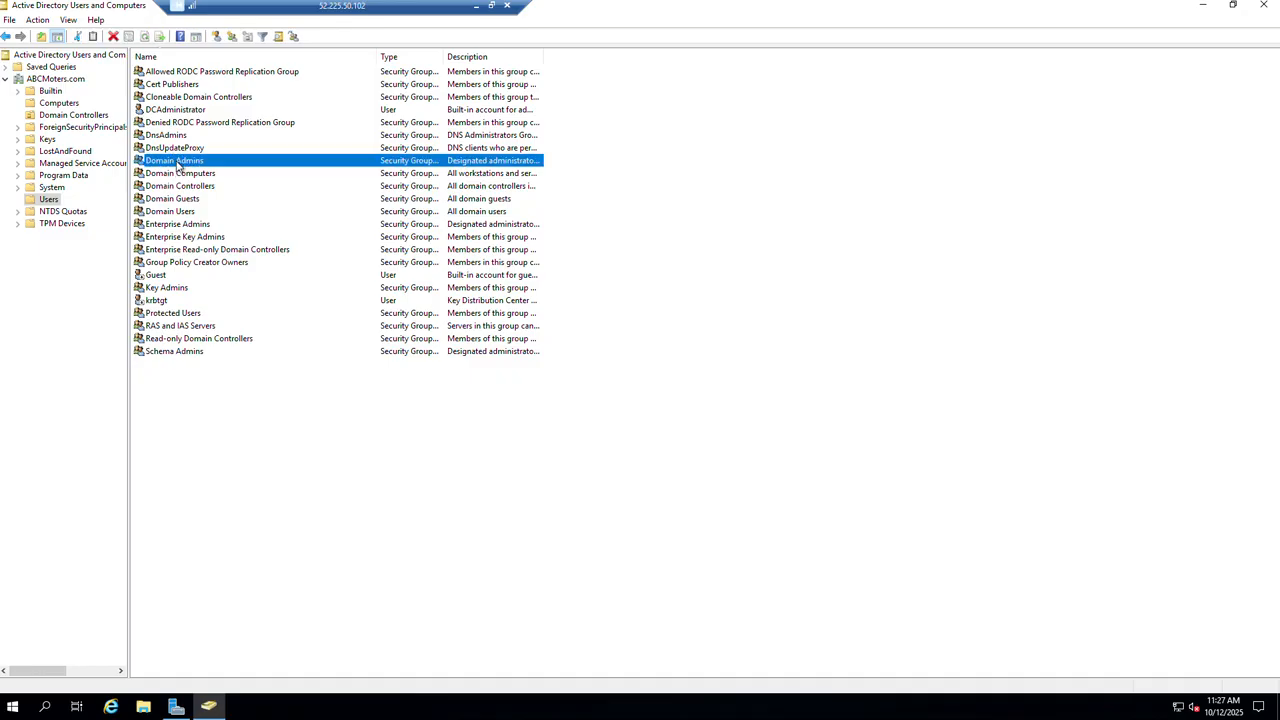
pyautogui.doubleClick(175, 161)
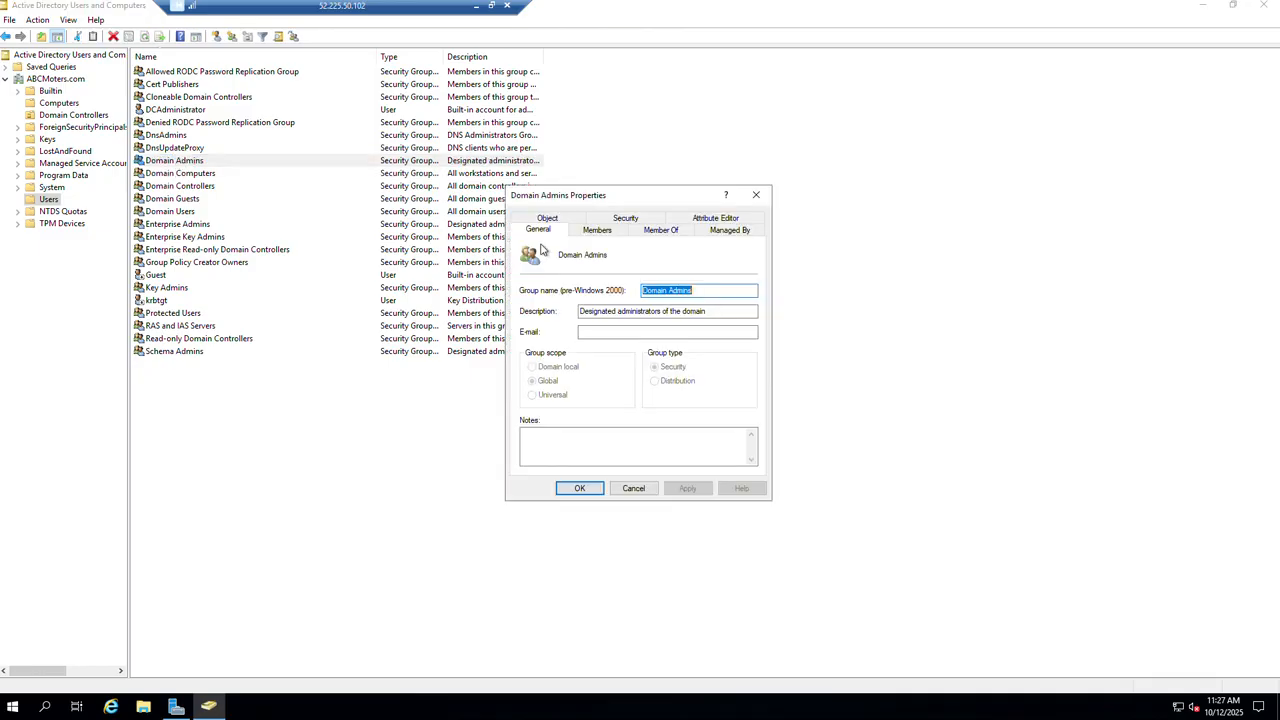
pyautogui.click(598, 231)
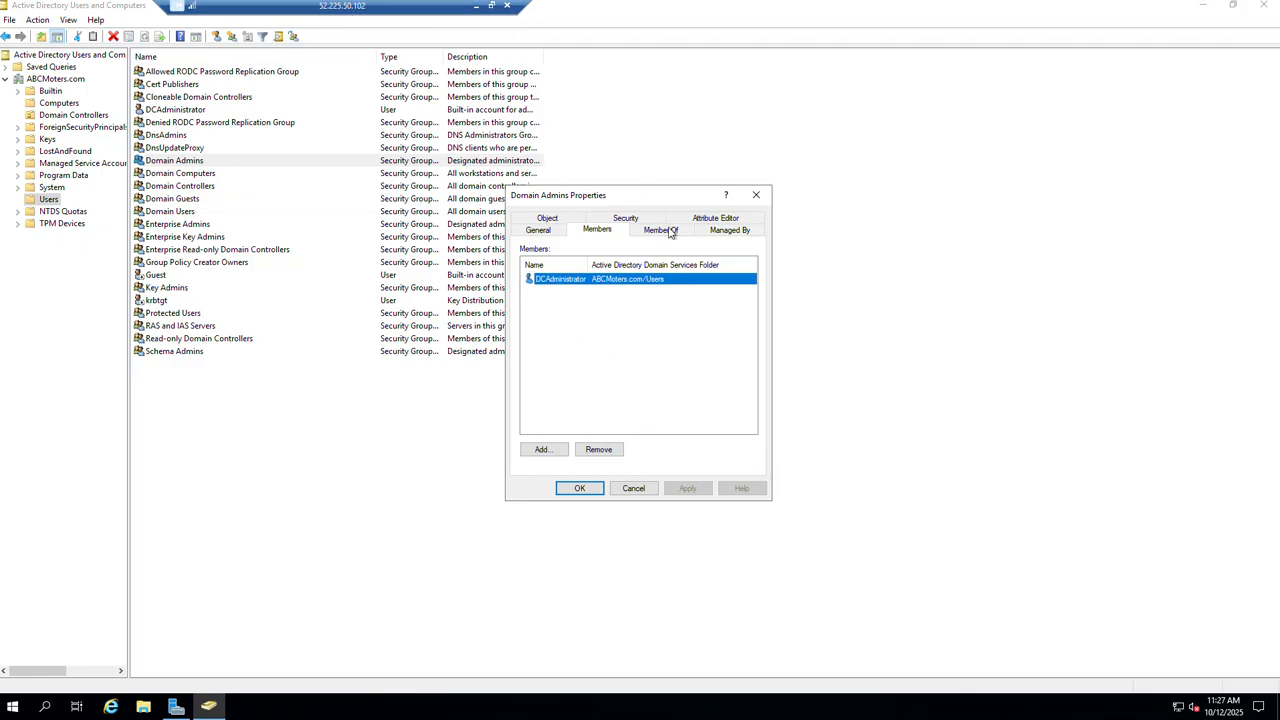
pyautogui.click(552, 449)
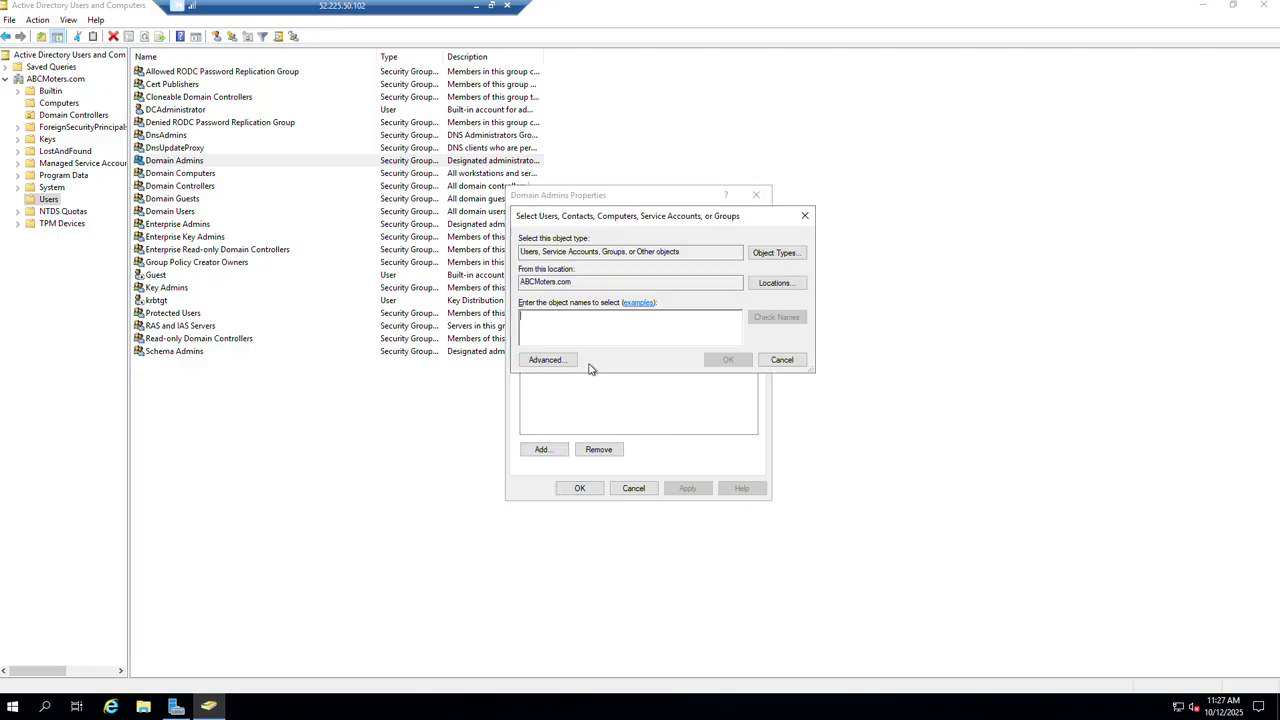
pyautogui.click(804, 216)
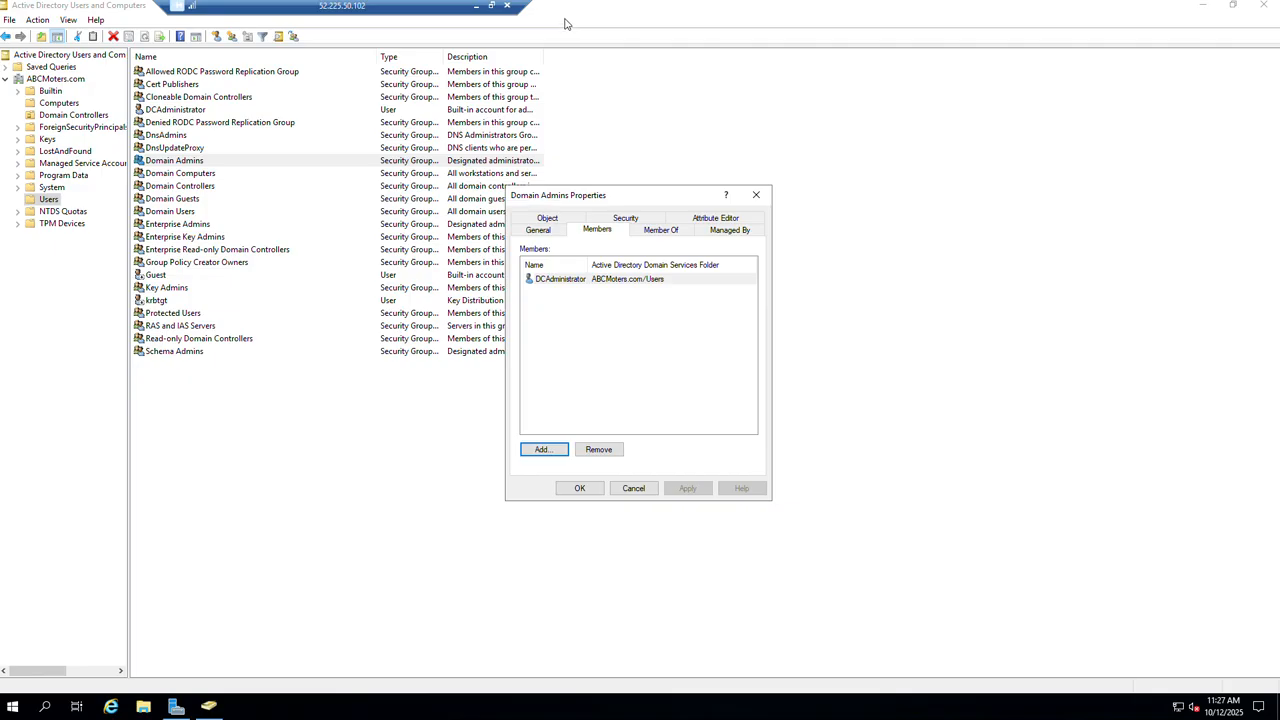